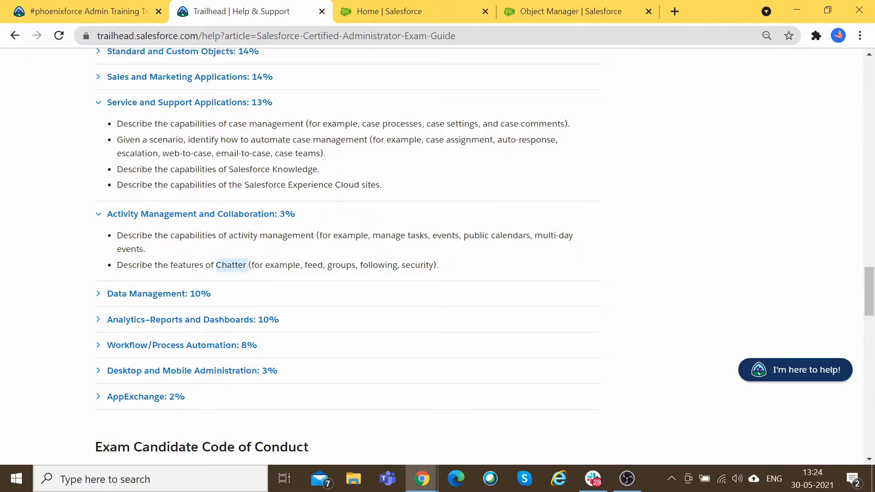
# Step: Highlight the case automation bullet, then Salesforce Knowledge and Experience Cloud, in the exam guide
pyautogui.scroll(3, 177, 248)
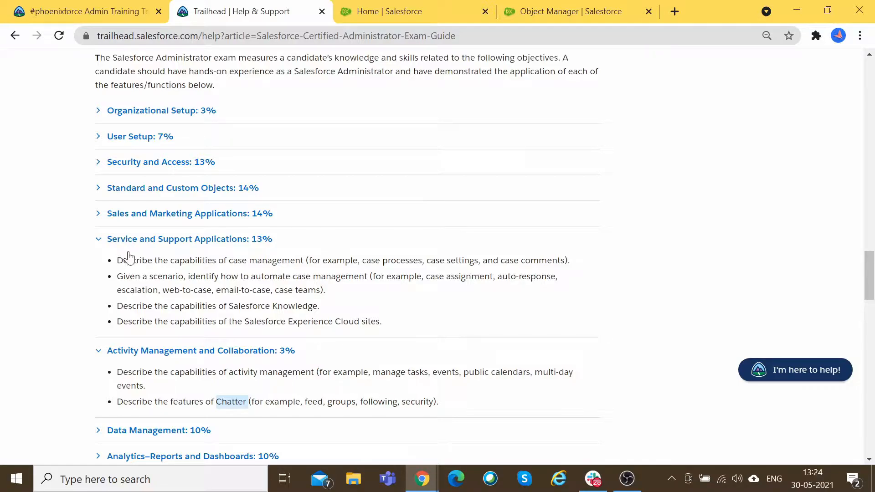
pyautogui.moveTo(330, 291); pyautogui.dragTo(117, 262)
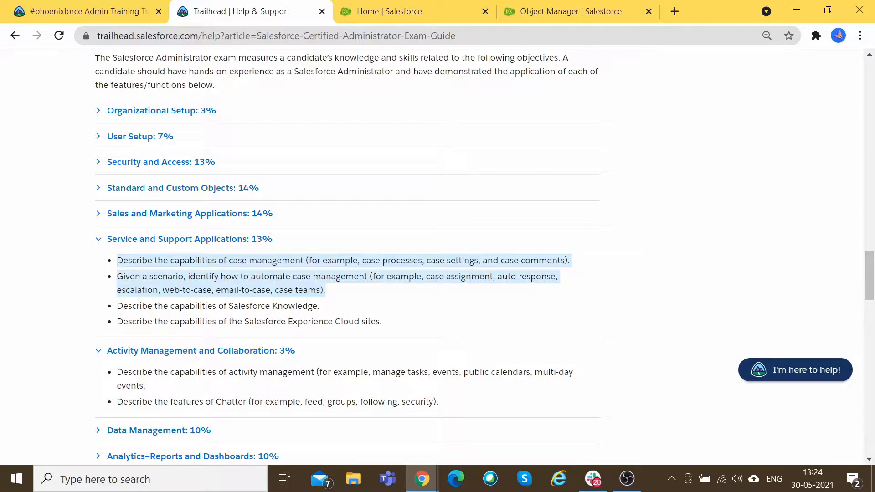
pyautogui.scroll(-1, 127, 270)
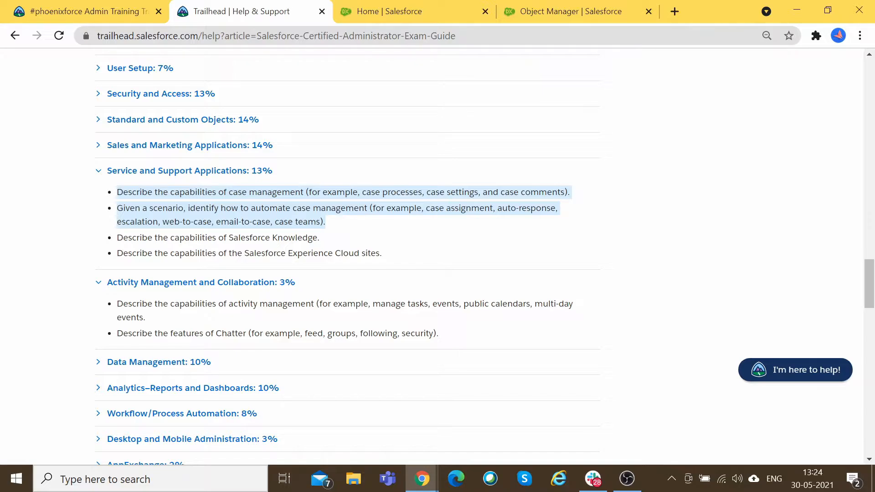
pyautogui.moveTo(223, 237); pyautogui.dragTo(306, 238)
pyautogui.moveTo(244, 253); pyautogui.dragTo(354, 253)
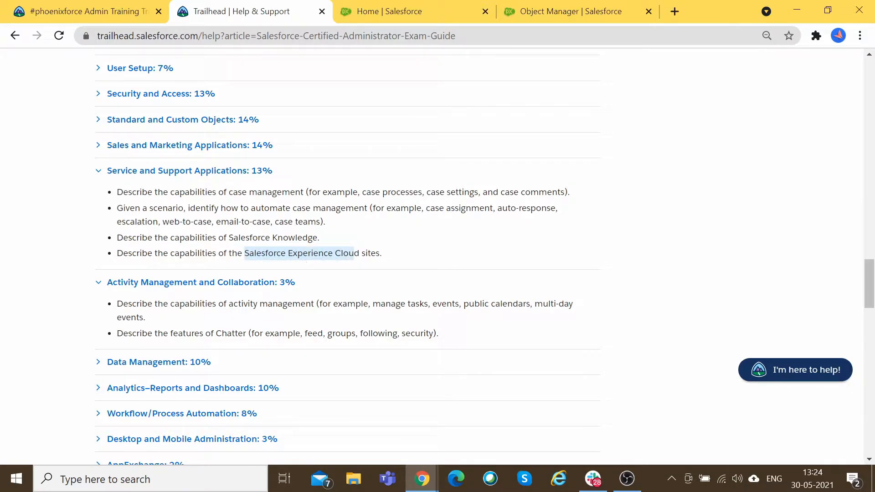
pyautogui.click(302, 259)
pyautogui.moveTo(245, 253); pyautogui.dragTo(358, 253)
pyautogui.click(359, 254)
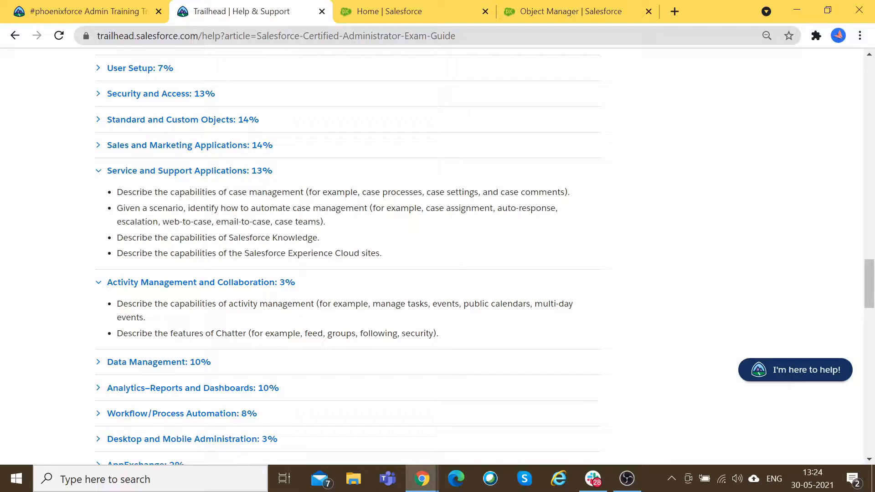
pyautogui.moveTo(293, 253); pyautogui.dragTo(354, 253)
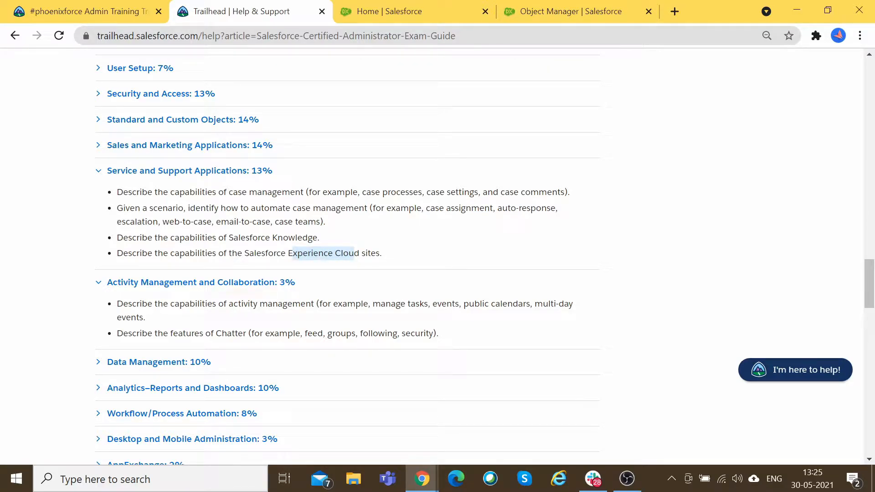
pyautogui.moveTo(361, 254)
pyautogui.mouseDown()
pyautogui.moveTo(245, 254)
pyautogui.moveTo(359, 253)
pyautogui.mouseUp()
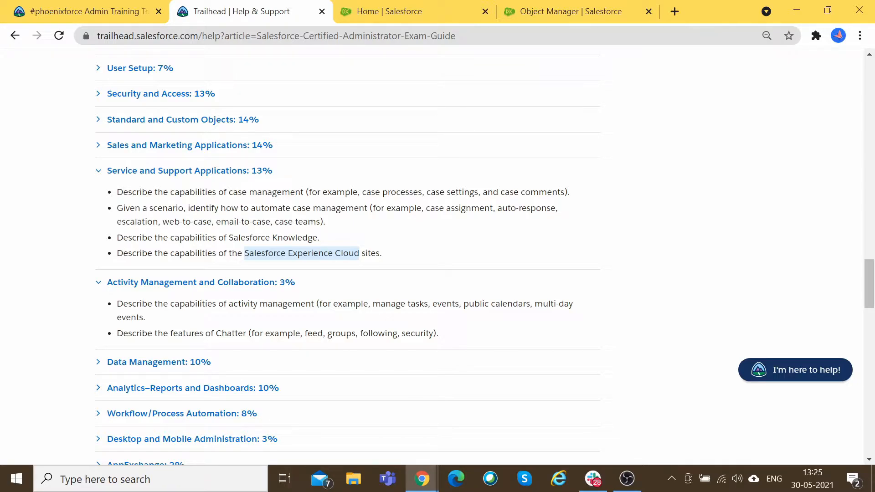
pyautogui.click(285, 264)
pyautogui.moveTo(244, 253); pyautogui.dragTo(359, 253)
pyautogui.click(361, 253)
pyautogui.moveTo(362, 253); pyautogui.dragTo(245, 253)
pyautogui.click(362, 254)
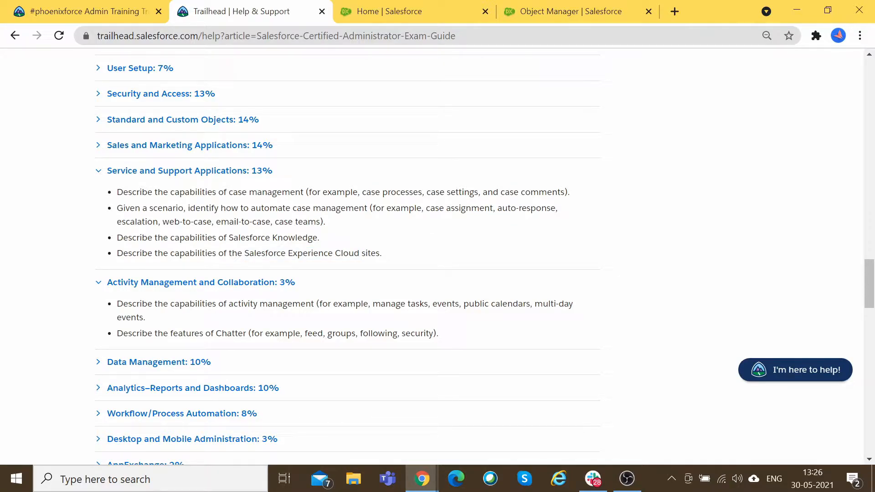
pyautogui.moveTo(289, 253); pyautogui.dragTo(359, 254)
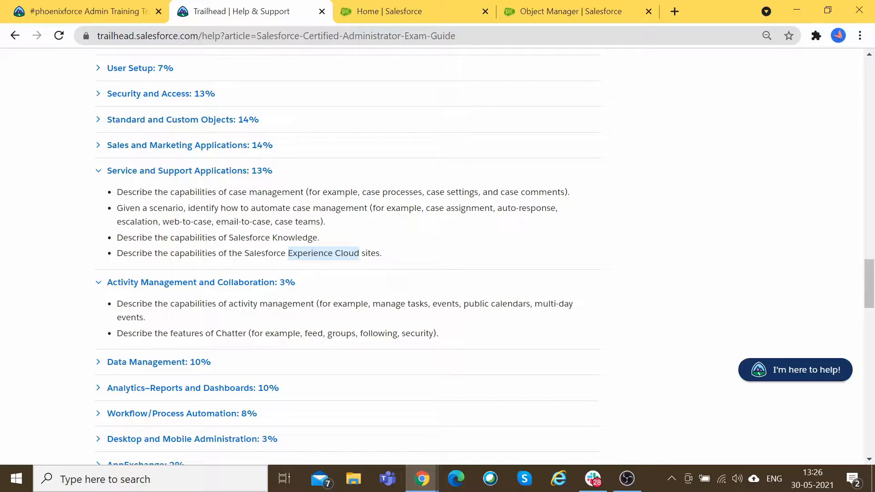
pyautogui.click(370, 248)
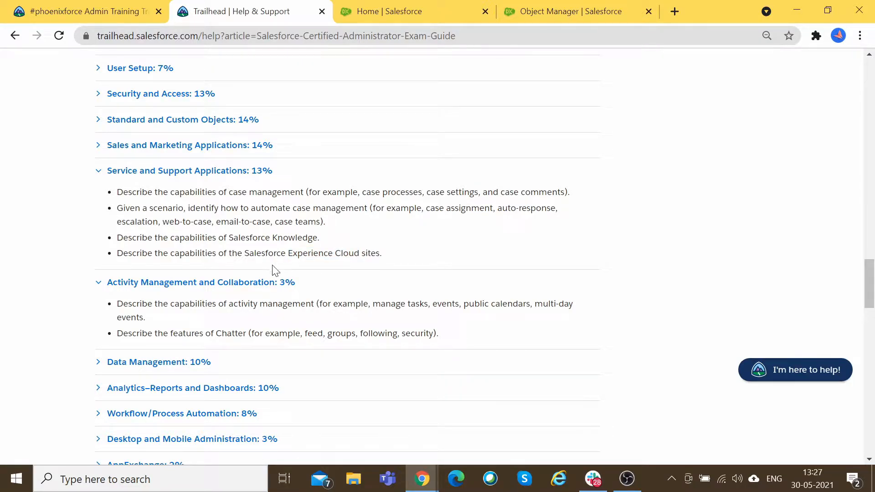
pyautogui.moveTo(265, 253); pyautogui.dragTo(359, 253)
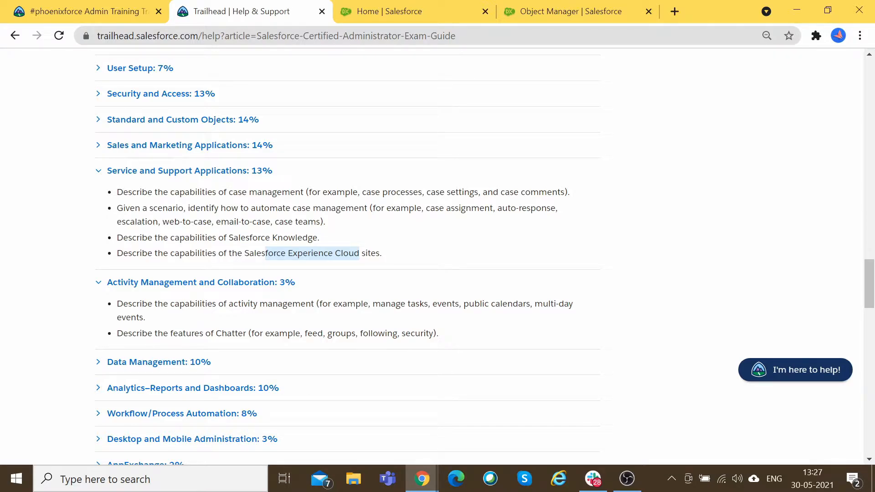
pyautogui.moveTo(227, 237); pyautogui.dragTo(313, 238)
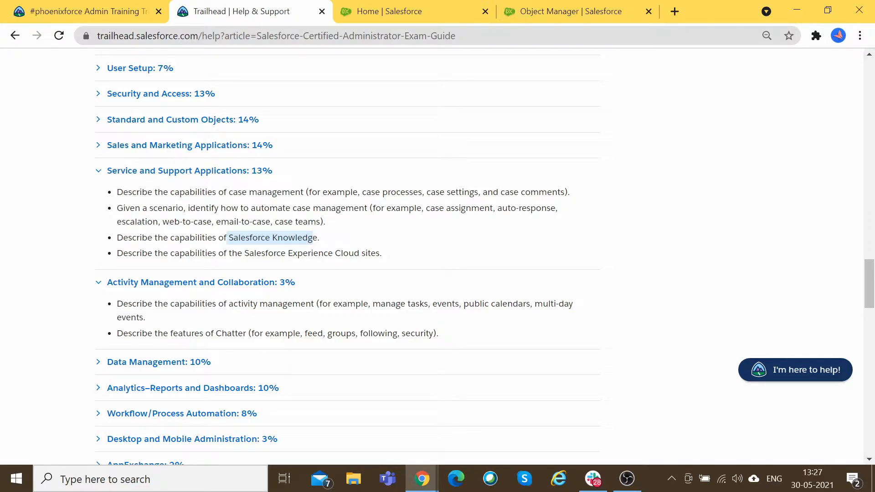
pyautogui.click(313, 237)
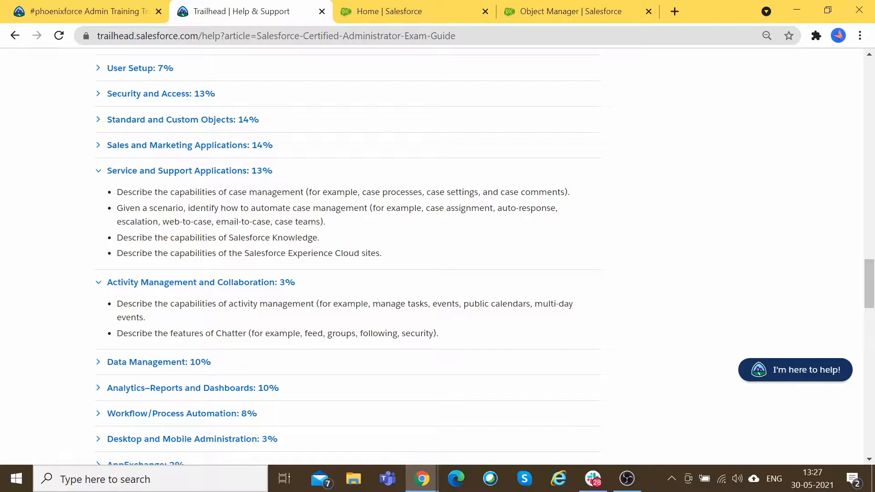
pyautogui.moveTo(314, 254); pyautogui.dragTo(341, 254)
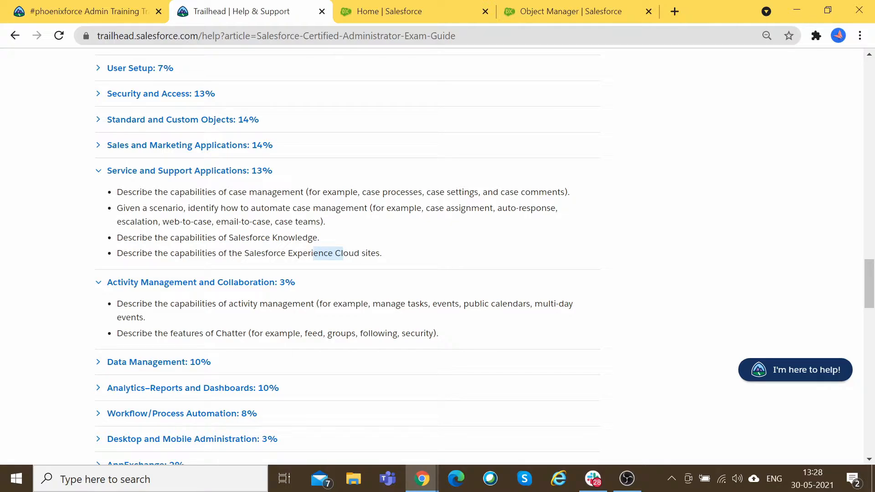
pyautogui.click(300, 239)
# Step: Re-highlight the word Knowledge and the Knowledge and Experience Cloud bullets several times
pyautogui.doubleClick(298, 238)
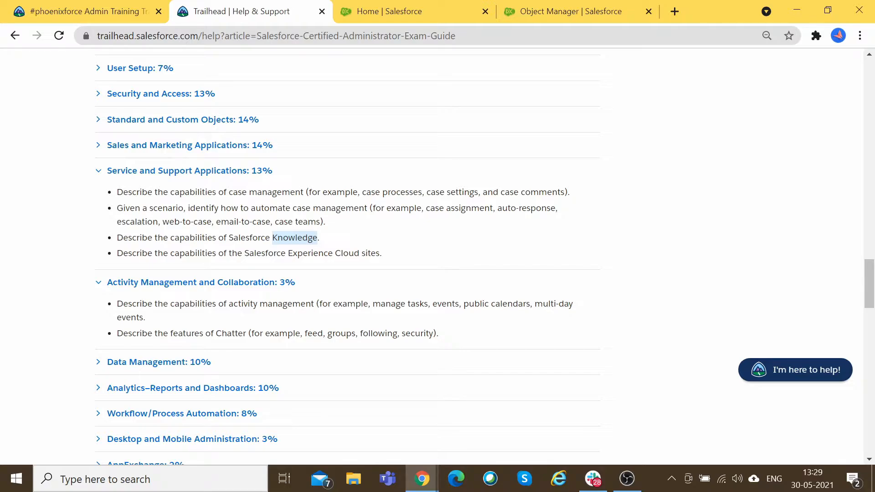
pyautogui.click(297, 238)
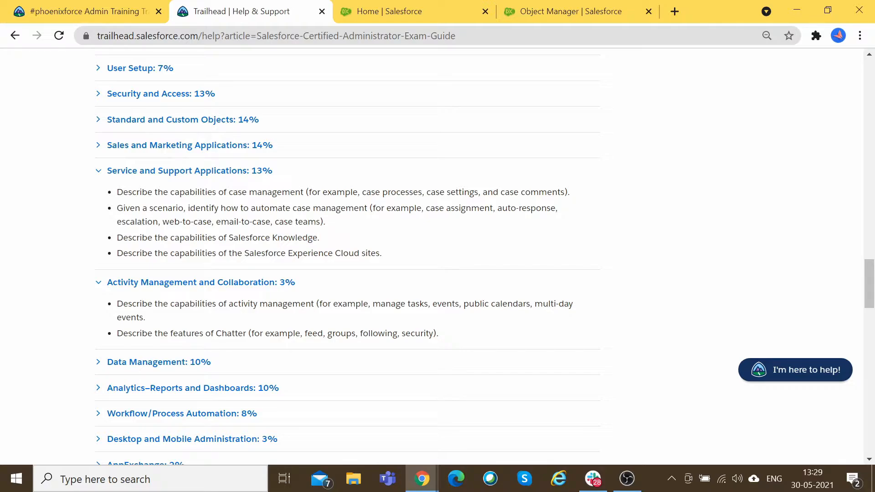
pyautogui.doubleClick(296, 238)
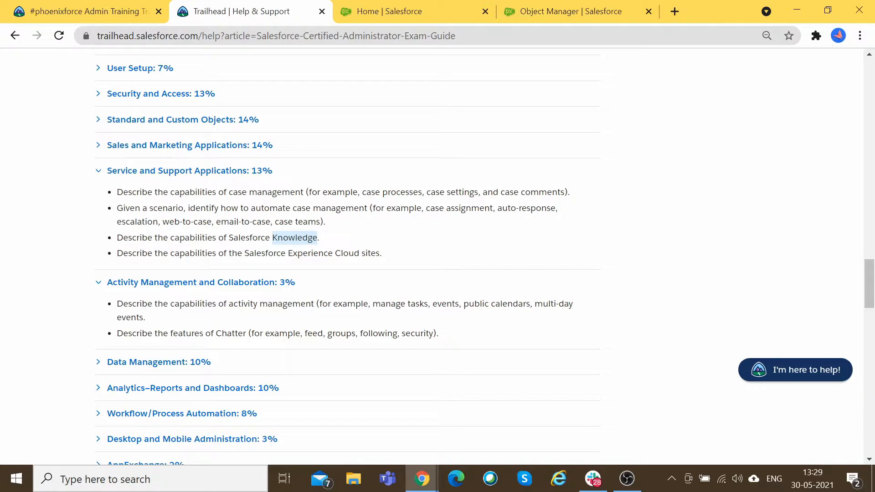
pyautogui.click(295, 239)
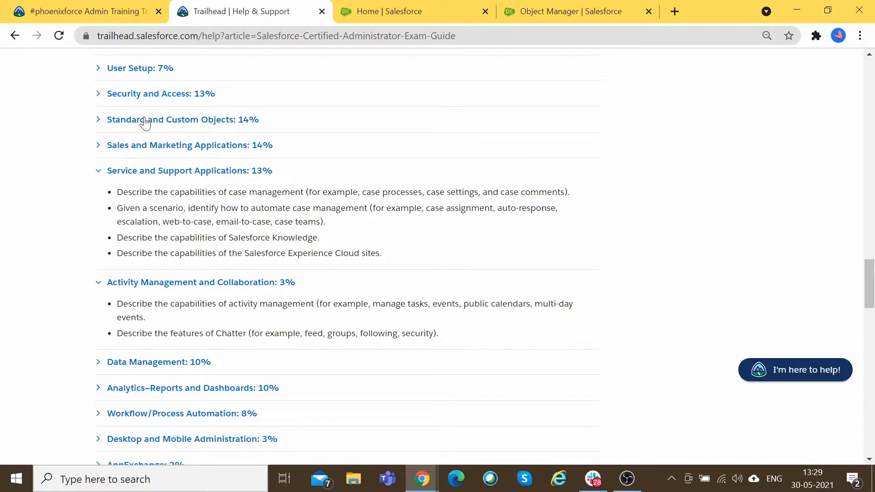
pyautogui.doubleClick(117, 238)
pyautogui.moveTo(153, 238); pyautogui.dragTo(390, 259)
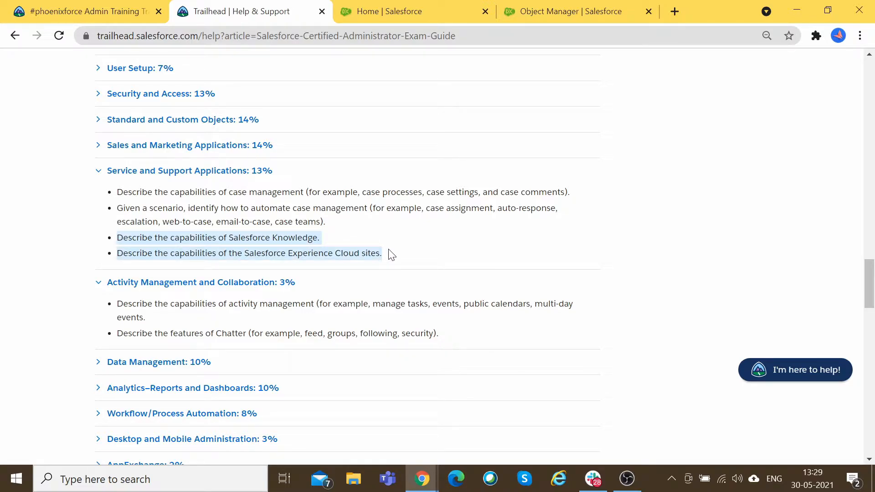
pyautogui.click(388, 255)
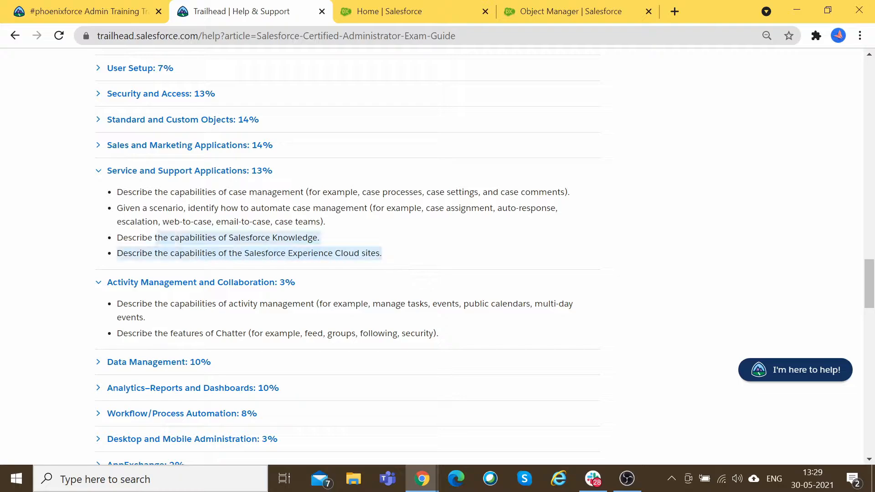
pyautogui.moveTo(157, 240); pyautogui.dragTo(115, 241)
pyautogui.moveTo(336, 241); pyautogui.dragTo(229, 239)
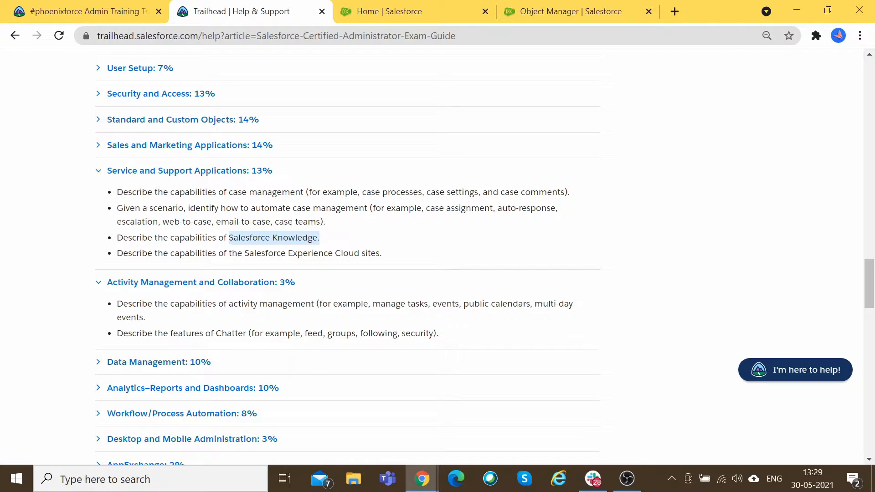
pyautogui.click(277, 236)
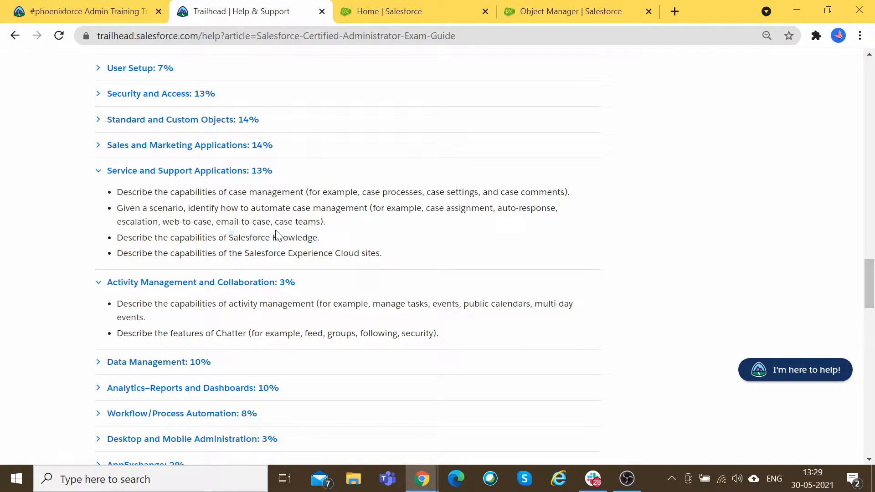
pyautogui.moveTo(320, 237); pyautogui.dragTo(229, 237)
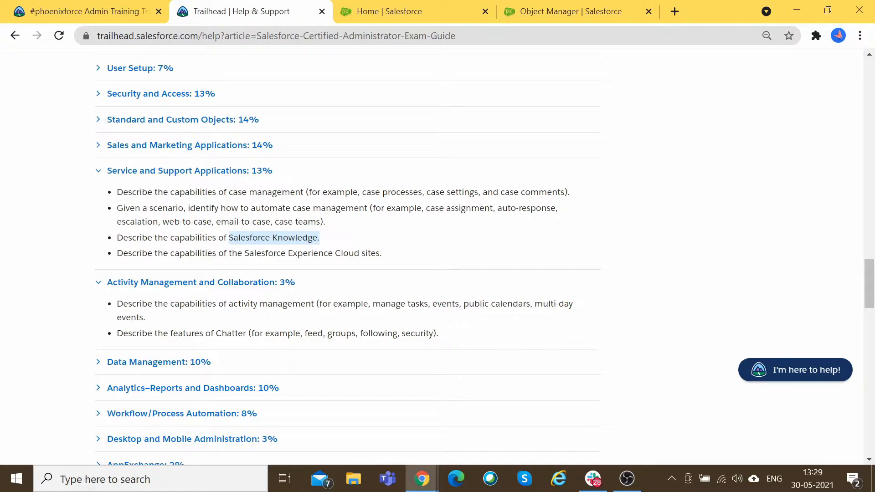
pyautogui.click(320, 237)
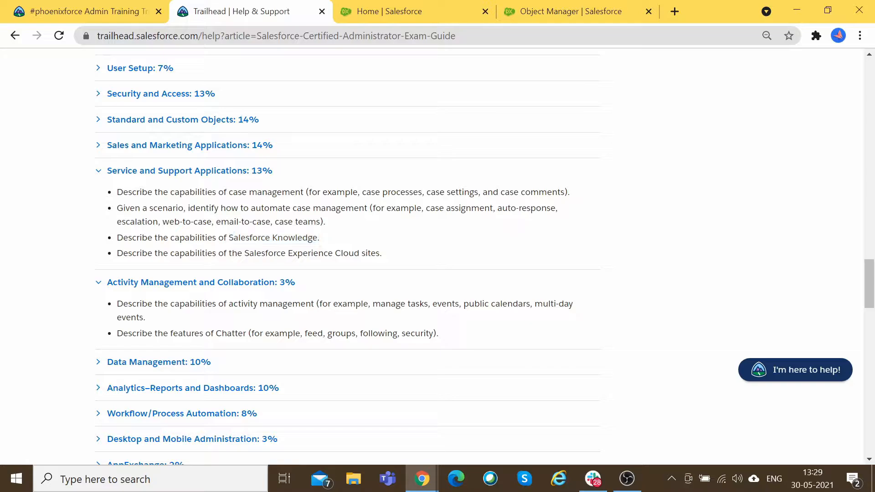
pyautogui.moveTo(228, 238); pyautogui.dragTo(317, 238)
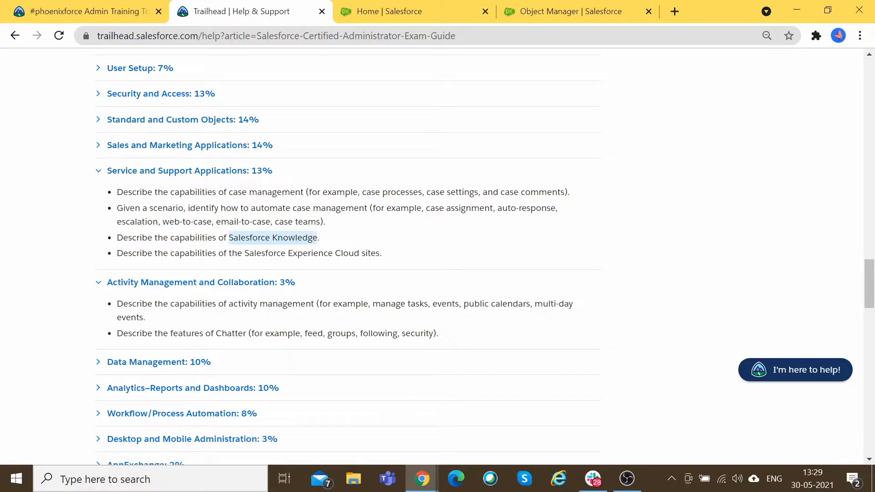
pyautogui.click(389, 251)
pyautogui.moveTo(389, 250); pyautogui.dragTo(117, 238)
pyautogui.scroll(-2, 236, 268)
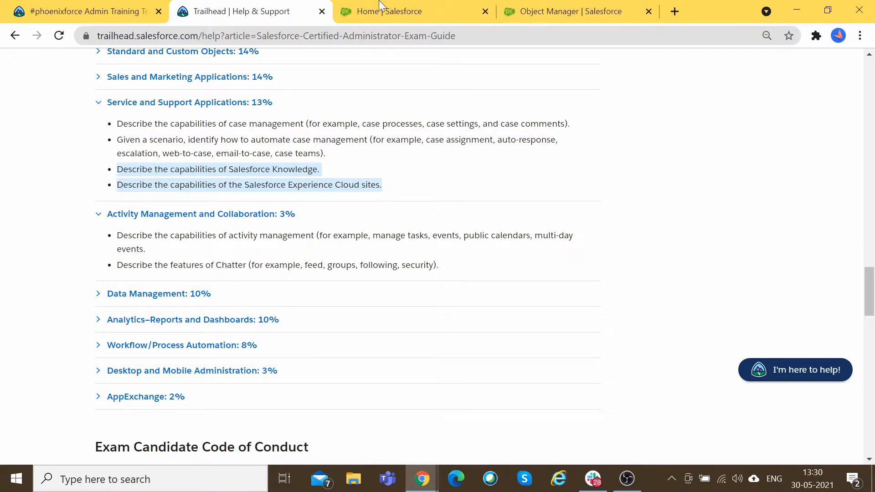
# Step: Flip between the Setup Home, Object Manager and exam guide tabs, ending on the exam guide
pyautogui.click(460, 9)
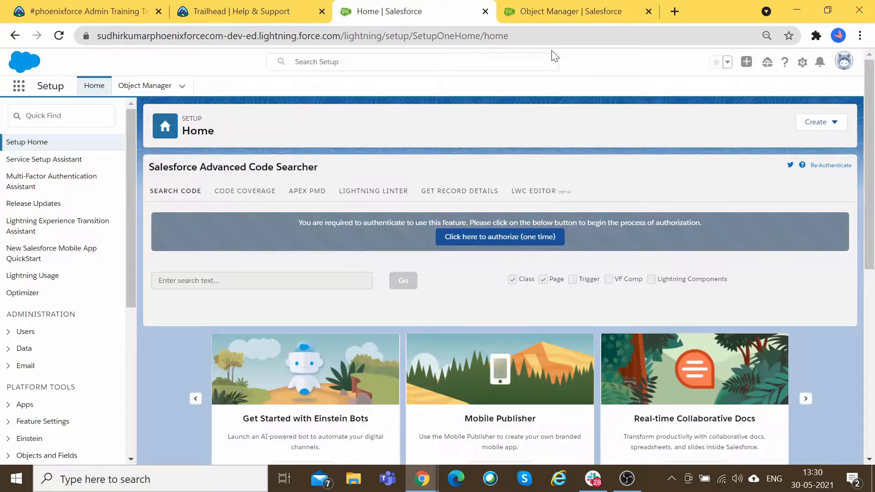
pyautogui.click(574, 11)
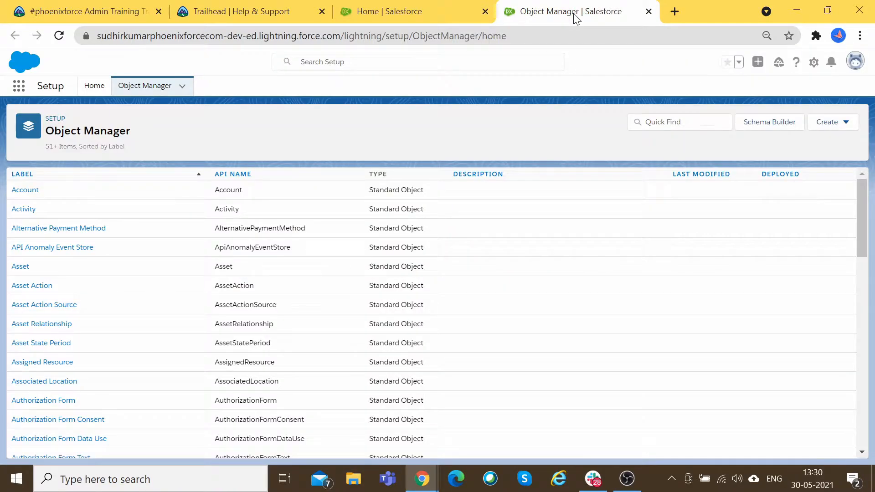
pyautogui.click(419, 13)
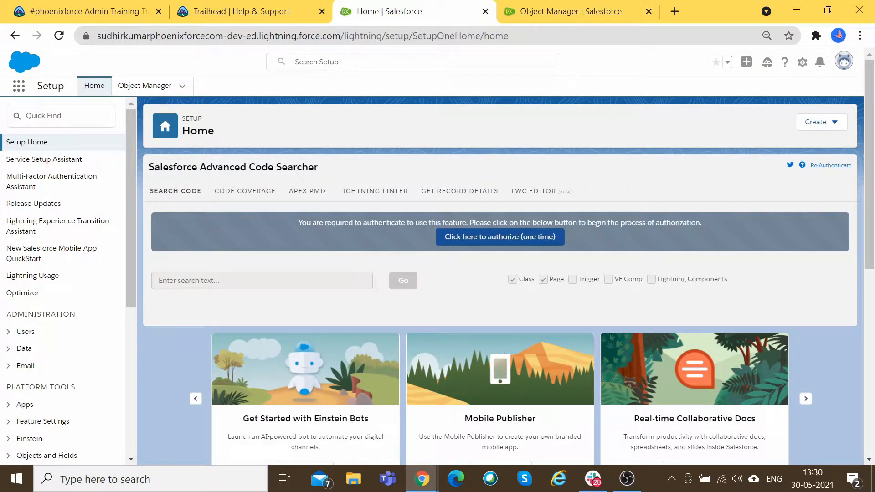
pyautogui.click(554, 11)
pyautogui.click(255, 11)
pyautogui.click(381, 10)
pyautogui.click(241, 8)
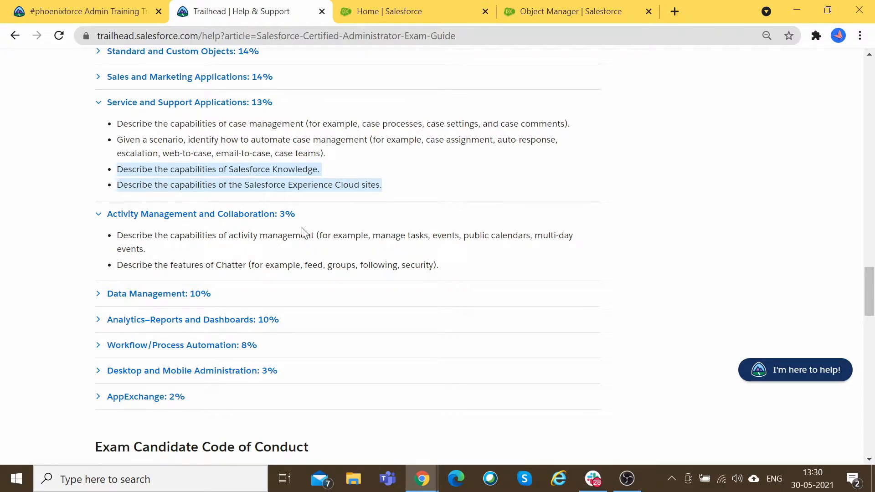
# Step: Highlight Chatter with its examples, plus activity, tasks and events, then go to Setup Home
pyautogui.click(313, 200)
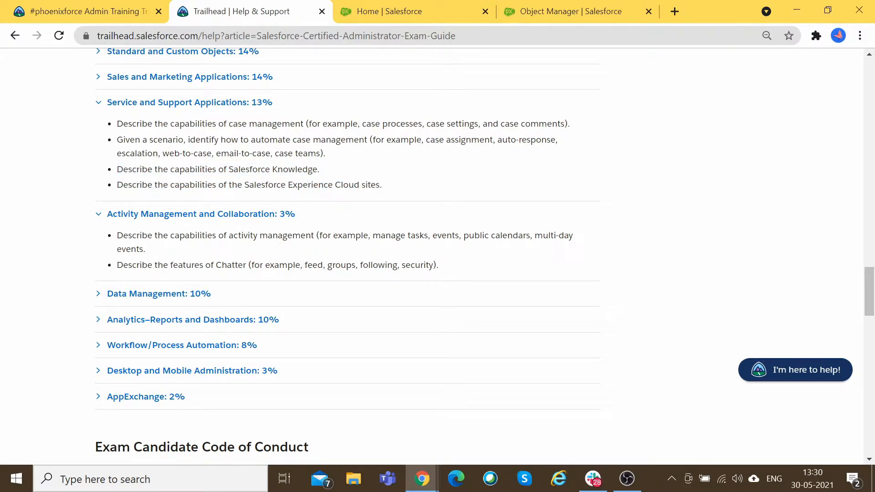
pyautogui.moveTo(211, 265); pyautogui.dragTo(243, 265)
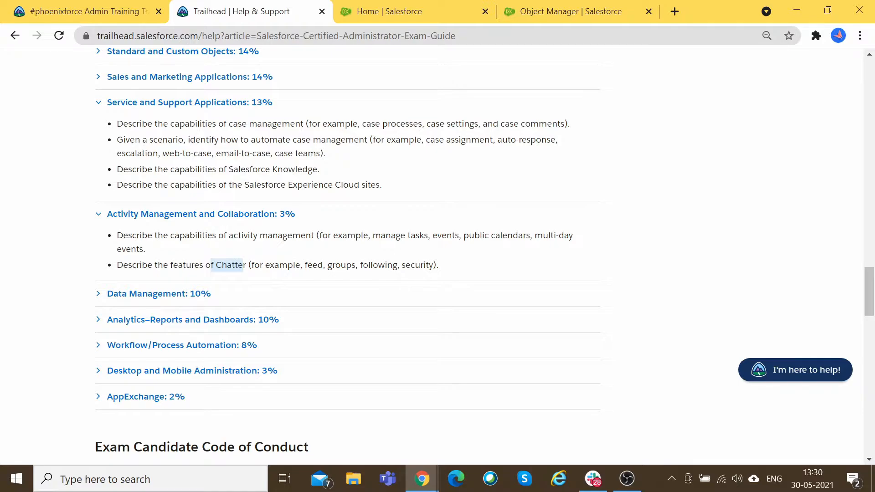
pyautogui.moveTo(251, 264); pyautogui.dragTo(434, 265)
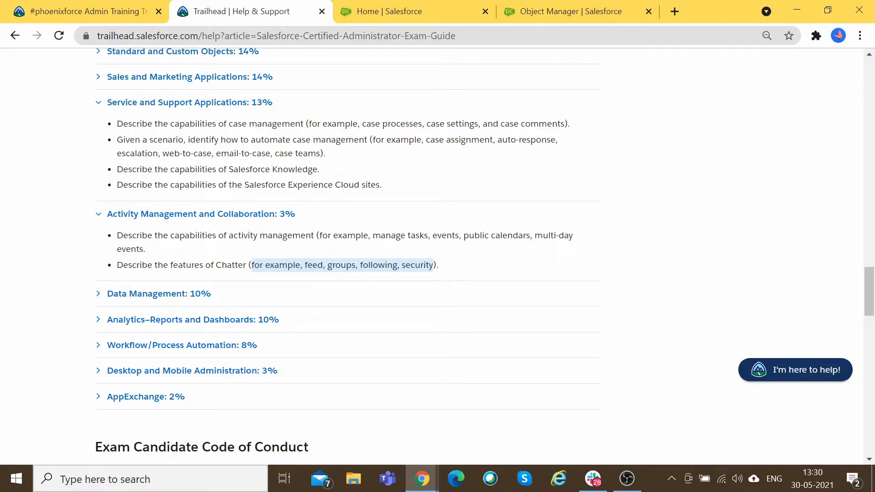
pyautogui.doubleClick(231, 265)
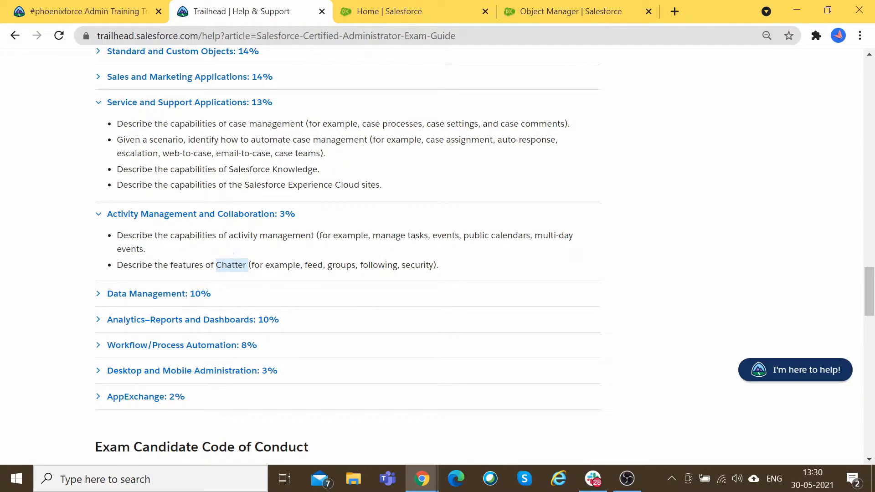
pyautogui.moveTo(227, 235); pyautogui.dragTo(306, 235)
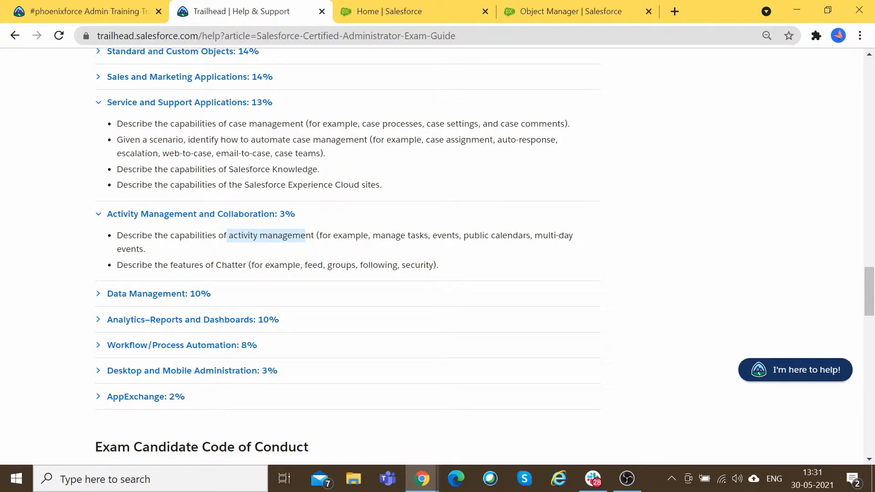
pyautogui.moveTo(305, 236); pyautogui.dragTo(259, 236)
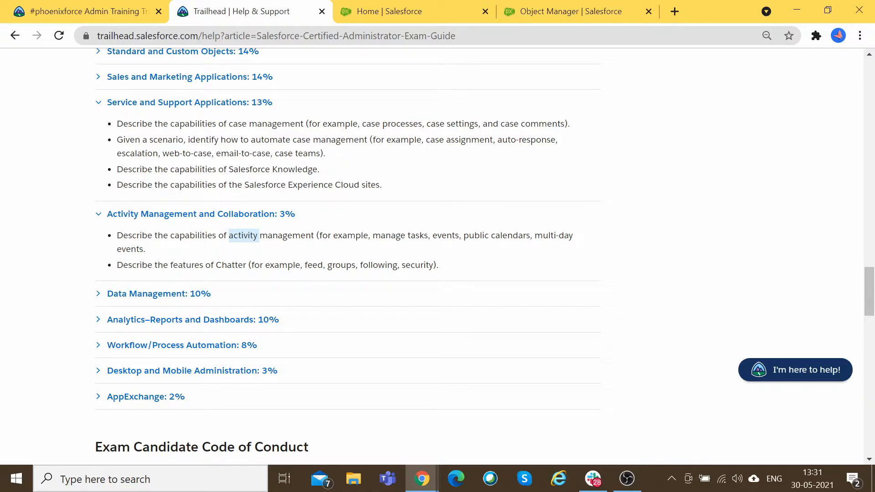
pyautogui.doubleClick(417, 236)
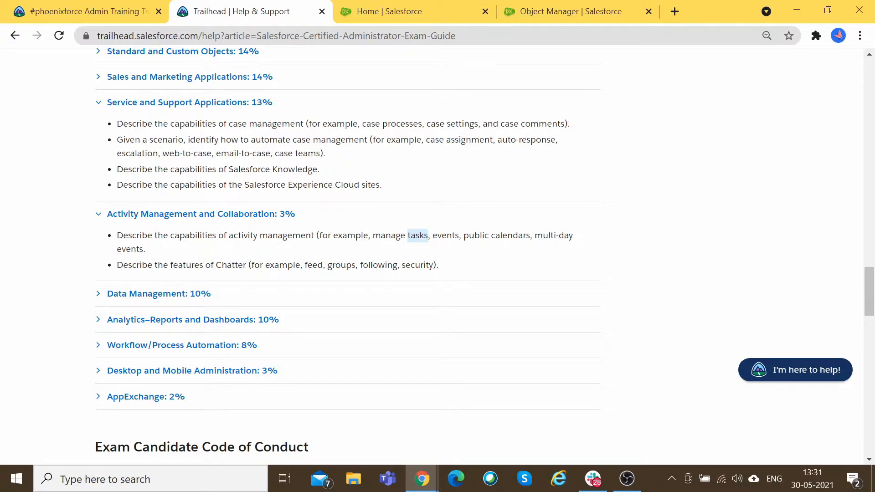
pyautogui.doubleClick(446, 236)
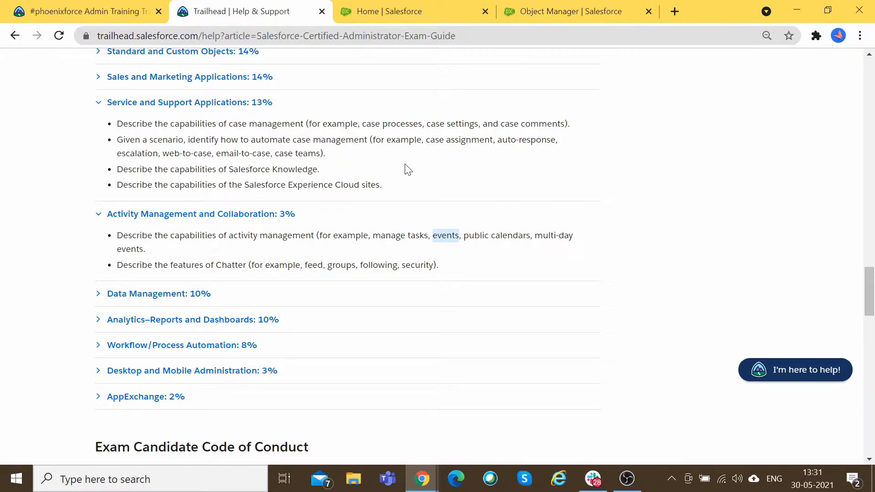
pyautogui.click(412, 9)
# Step: From Setup Home, search the App Launcher for 'acc' and open Accounts
pyautogui.click(547, 11)
pyautogui.click(421, 7)
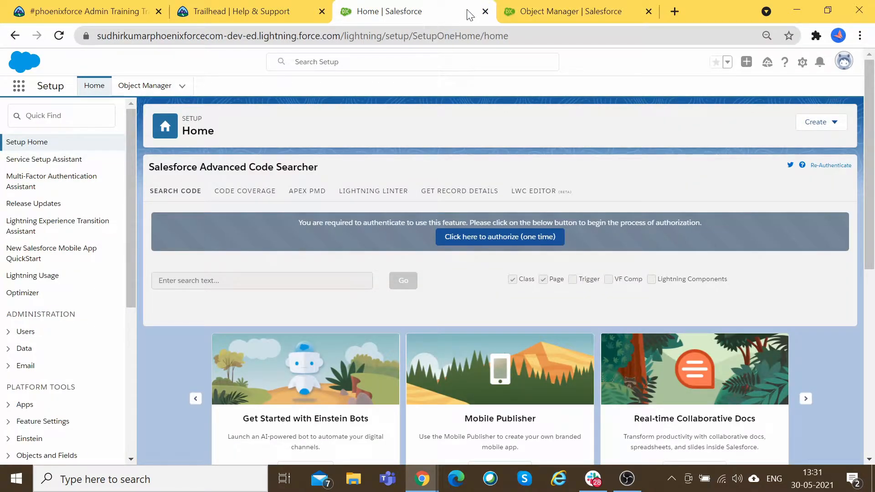
pyautogui.click(19, 87)
pyautogui.write('acc')
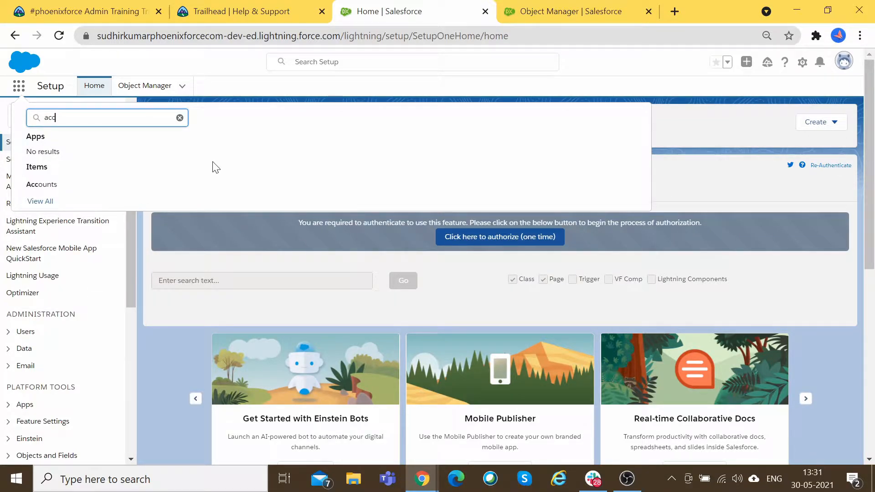
pyautogui.click(55, 184)
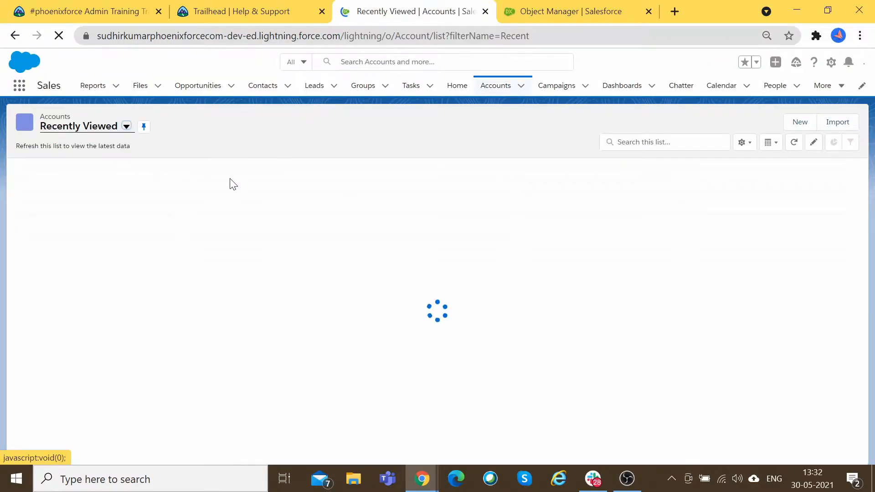
# Step: Open the Test Company account in its new tab and dismiss the Slack popup
pyautogui.keyDown('ctrl'); pyautogui.click(99, 184); pyautogui.keyUp('ctrl')
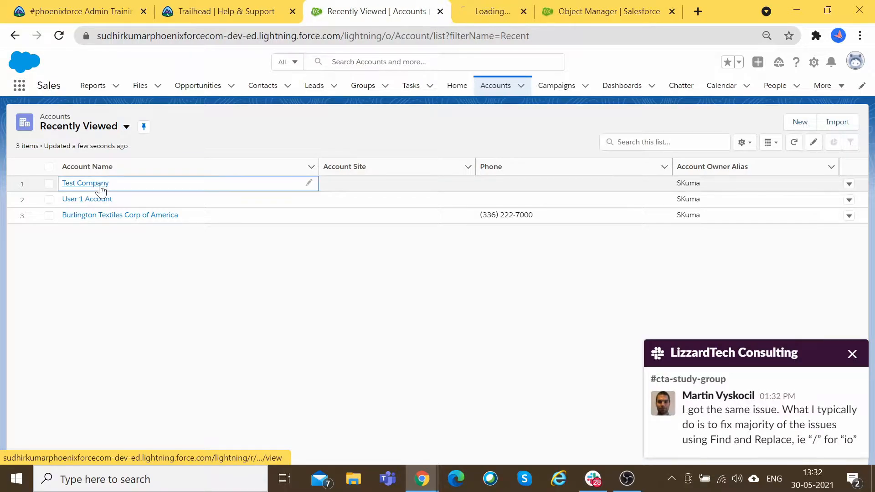
pyautogui.click(460, 6)
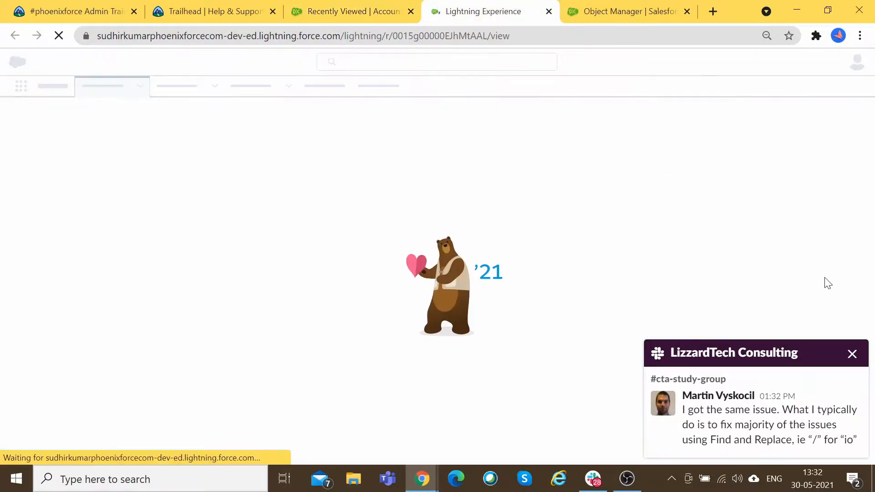
pyautogui.click(851, 354)
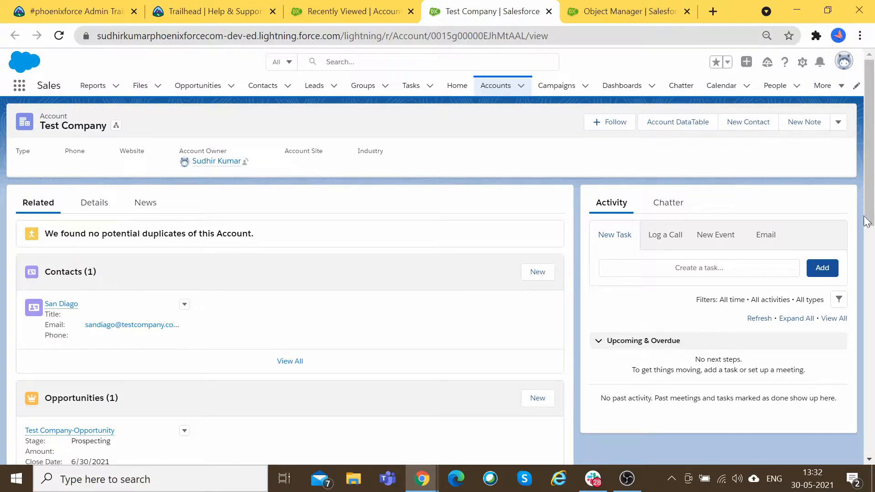
# Step: Glance at the account's Chatter feed, return to Activity, and expand the full New Task form
pyautogui.click(660, 211)
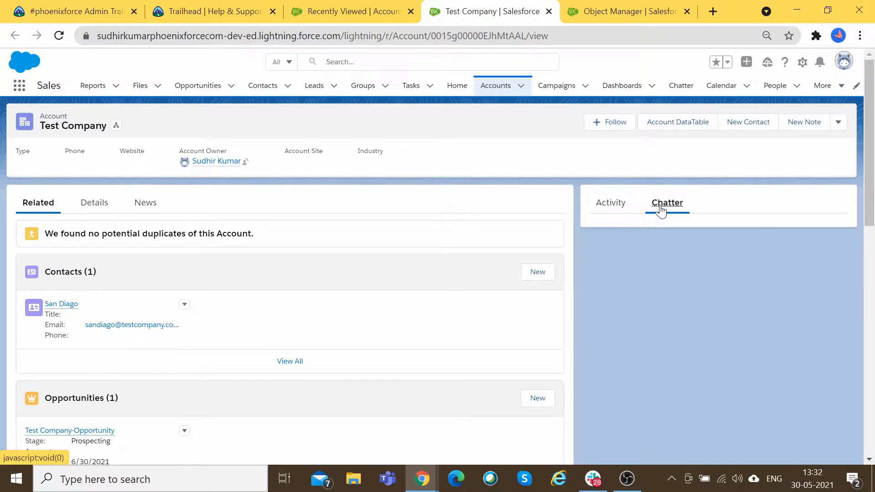
pyautogui.click(611, 203)
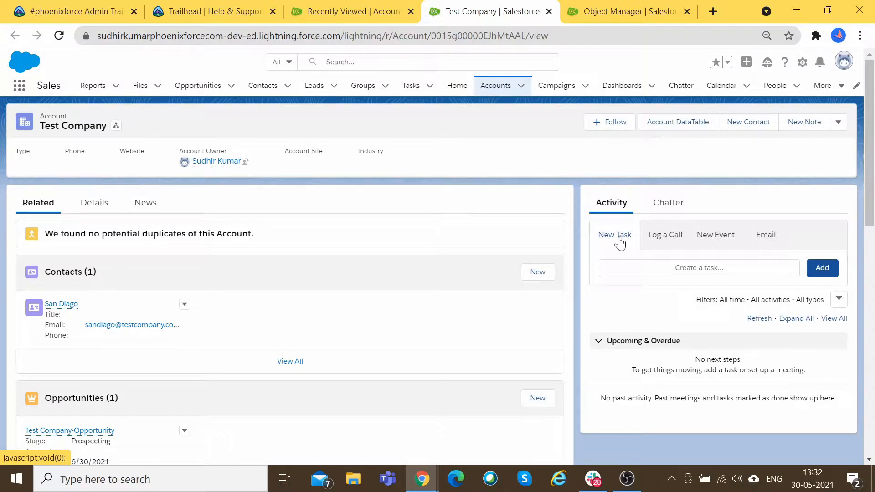
pyautogui.click(821, 270)
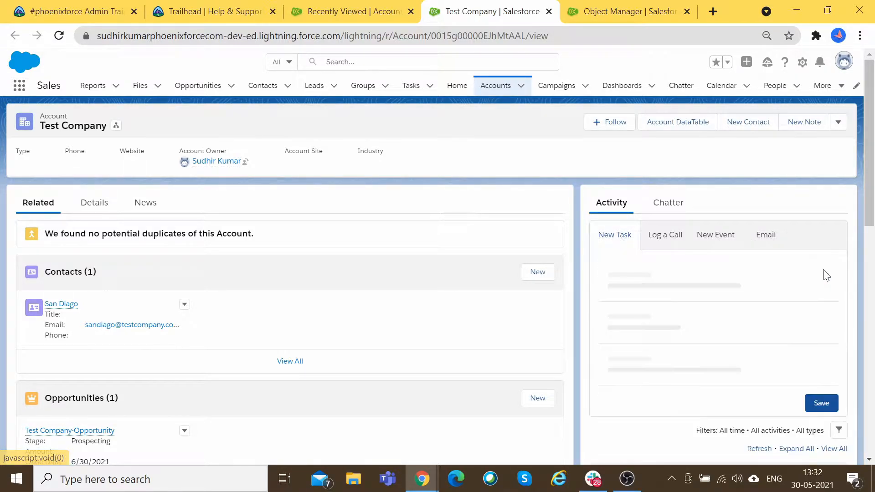
pyautogui.scroll(-1, 773, 286)
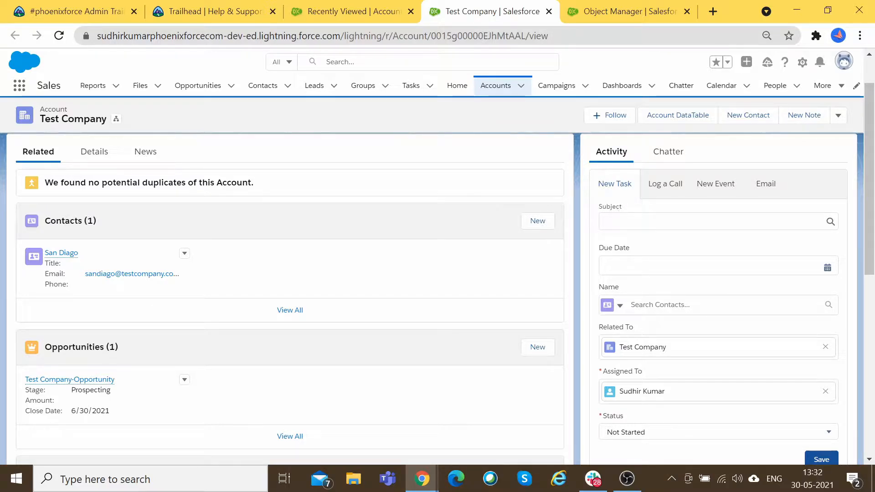
# Step: Save a Call task due May 31, linked to the account's contact, with status Not Started
pyautogui.click(621, 218)
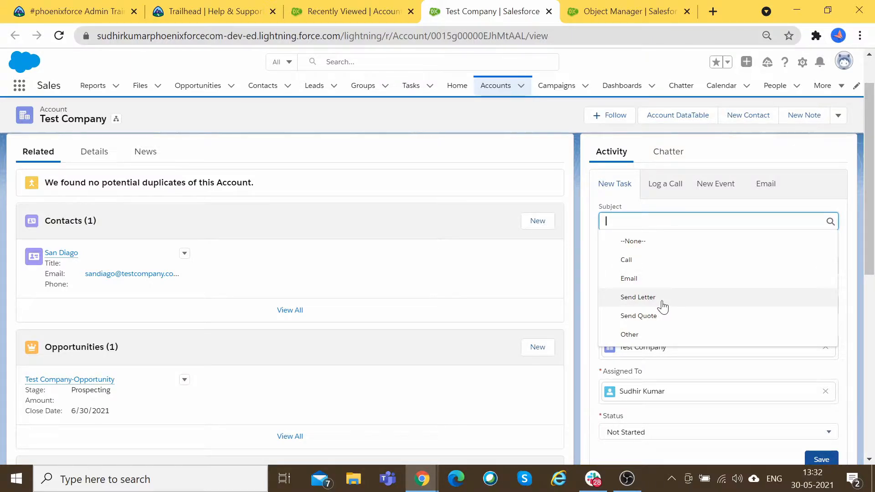
pyautogui.click(648, 266)
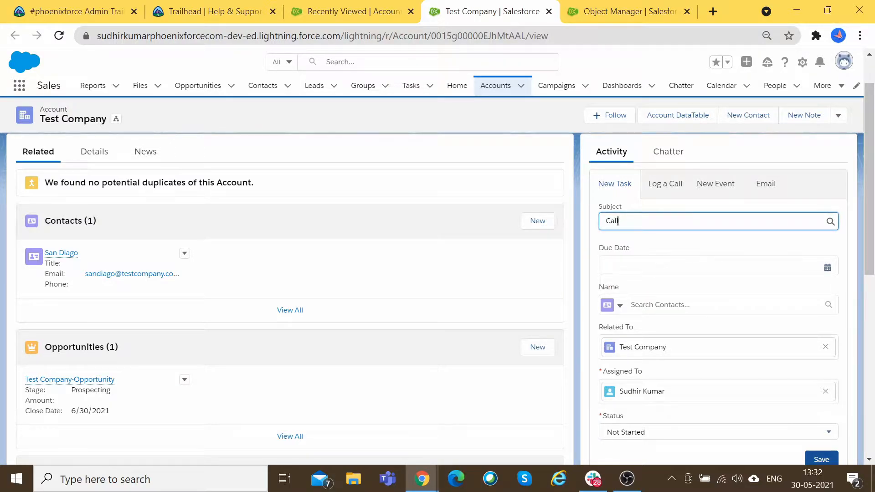
pyautogui.press('Tab')
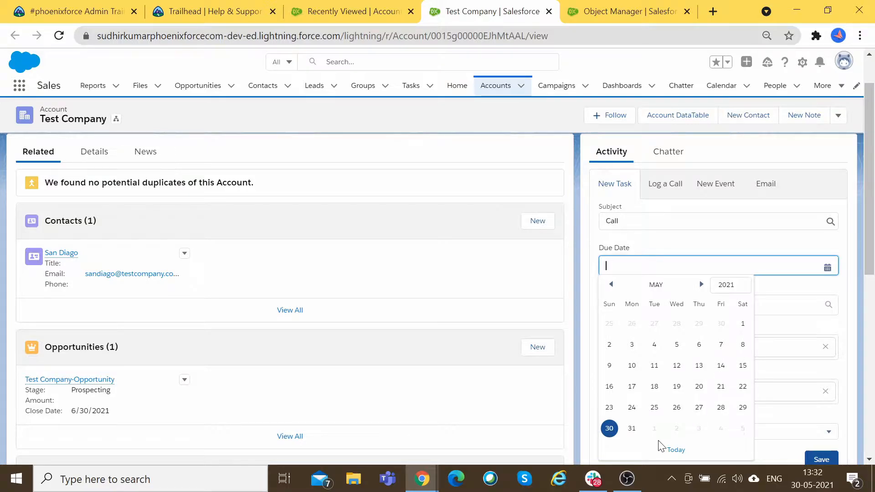
pyautogui.click(632, 430)
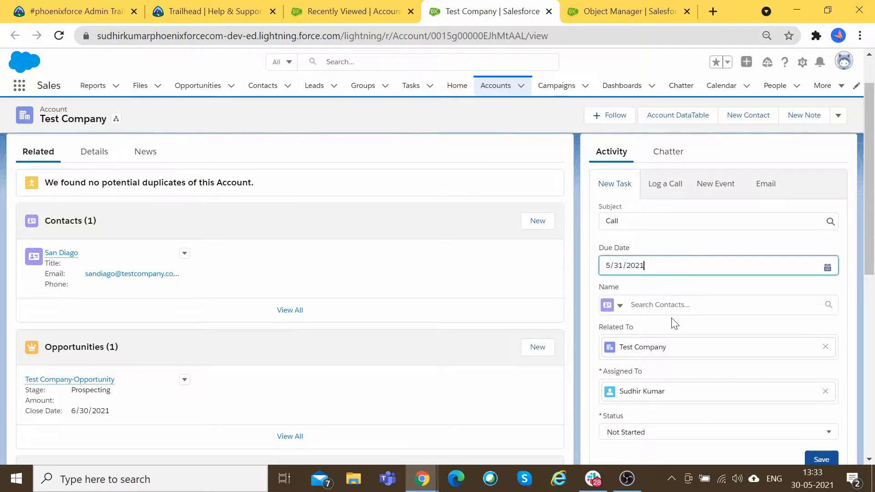
pyautogui.scroll(-1, 672, 320)
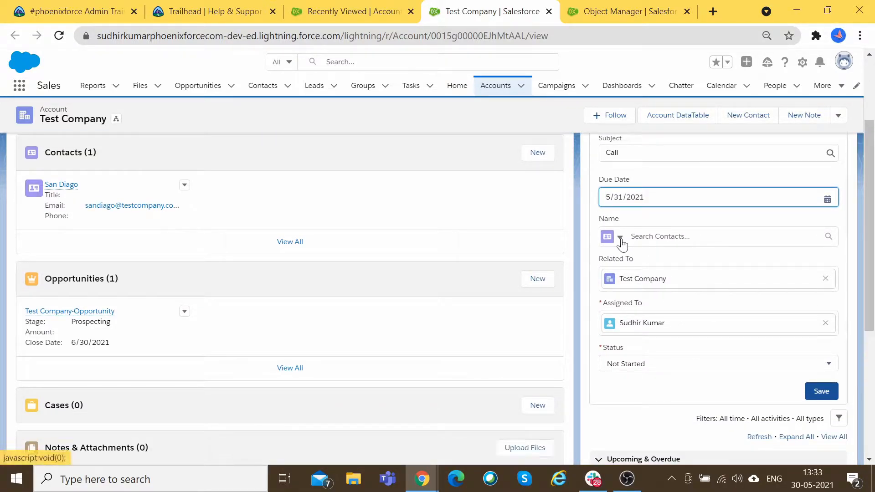
pyautogui.click(656, 236)
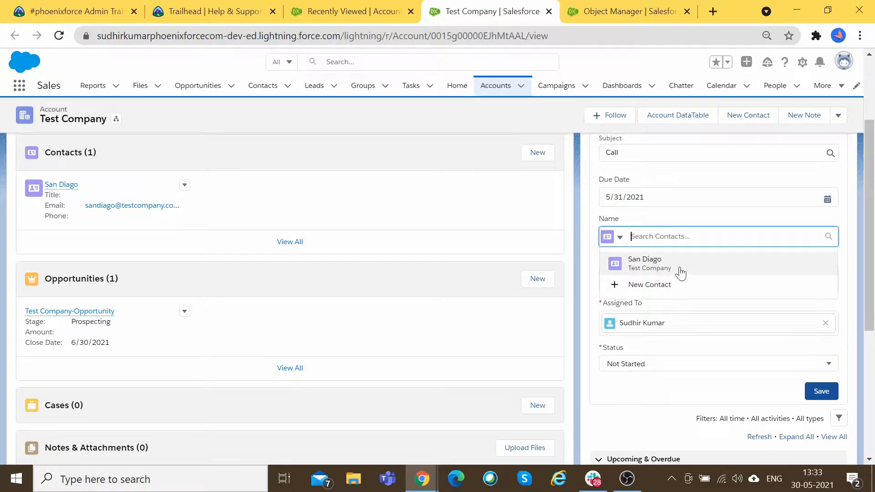
pyautogui.click(694, 269)
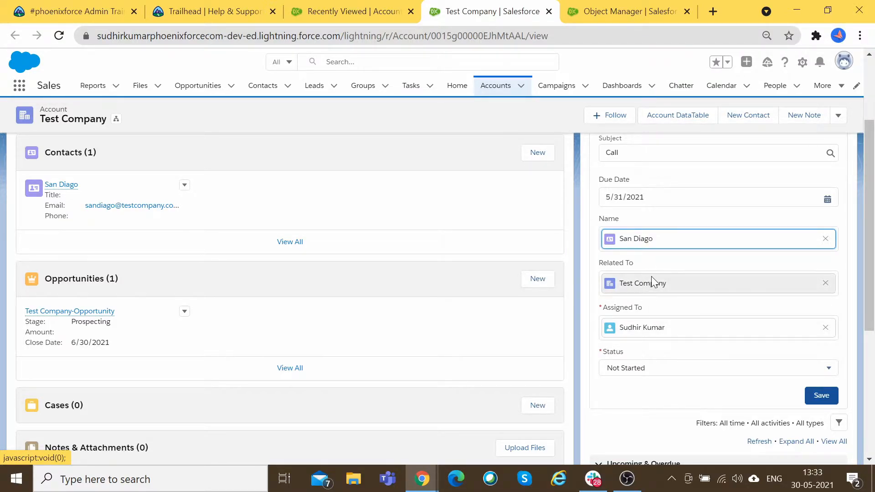
pyautogui.scroll(-3, 663, 281)
pyautogui.scroll(2, 728, 246)
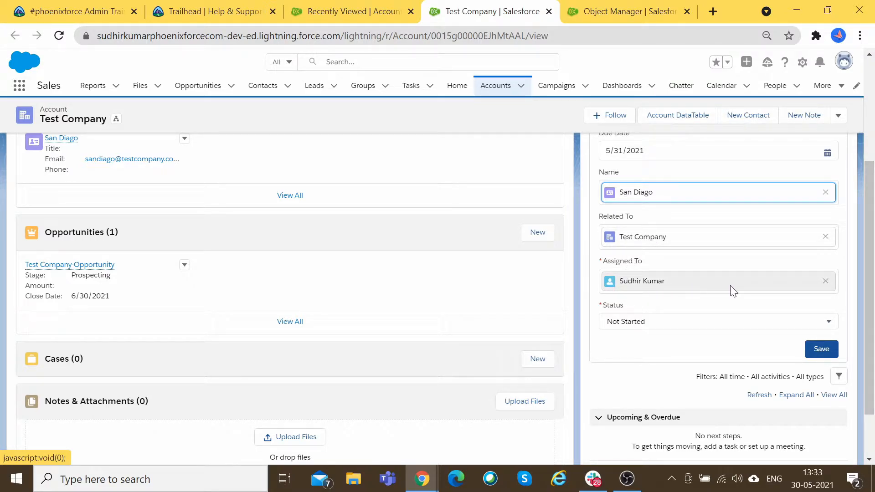
pyautogui.click(717, 327)
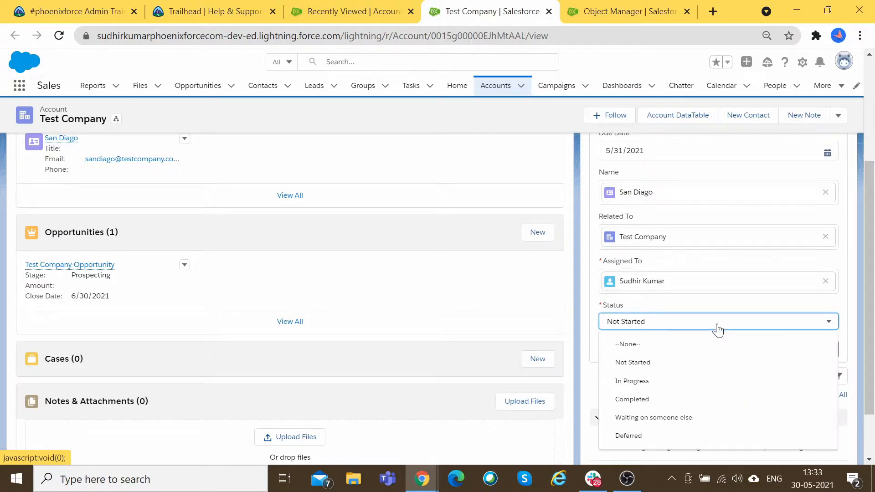
pyautogui.click(677, 367)
pyautogui.click(818, 349)
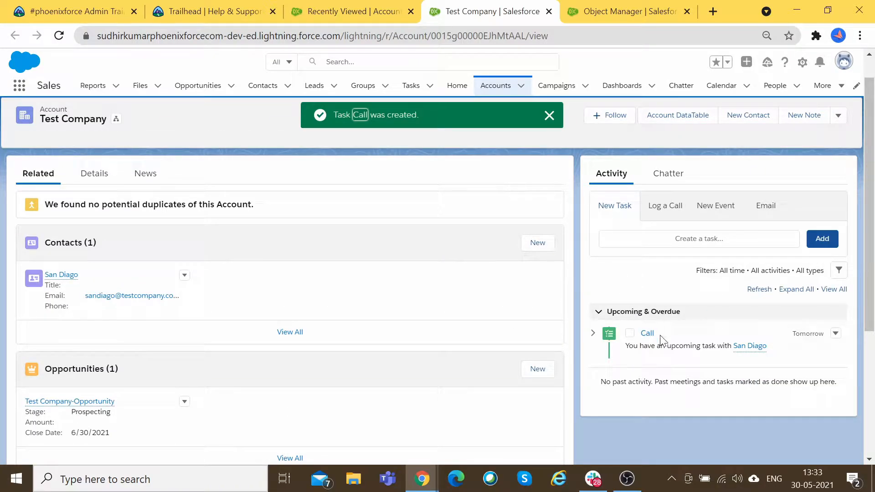
pyautogui.scroll(-1, 645, 342)
pyautogui.scroll(-1, 646, 342)
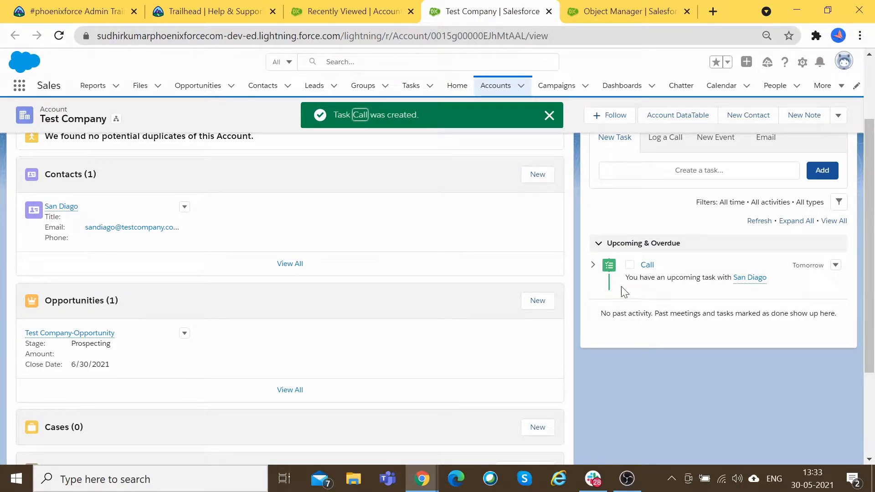
pyautogui.click(592, 265)
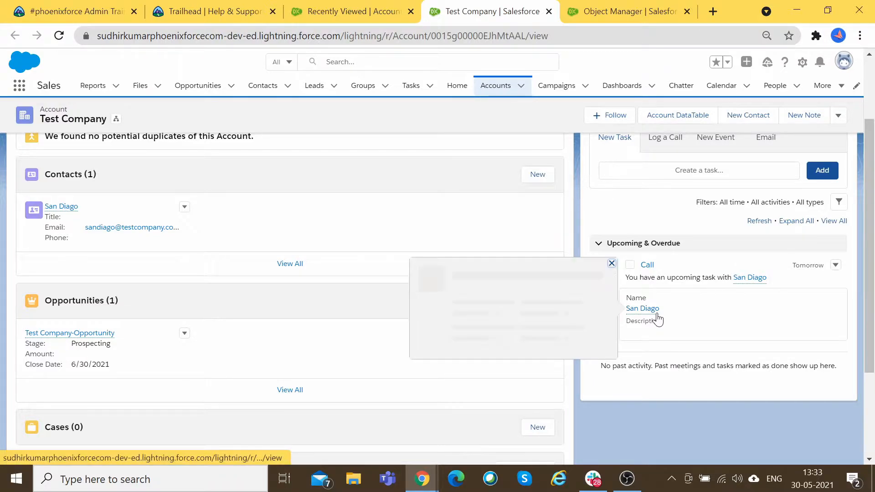
pyautogui.scroll(2, 820, 302)
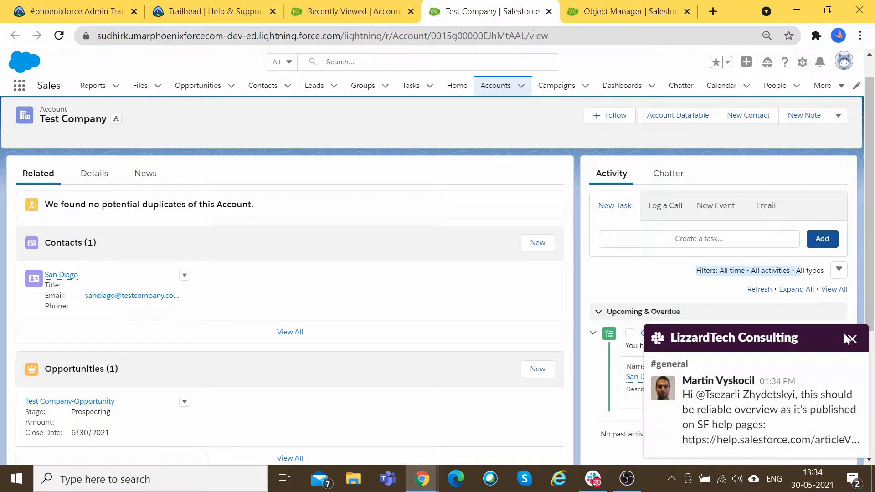
pyautogui.click(848, 338)
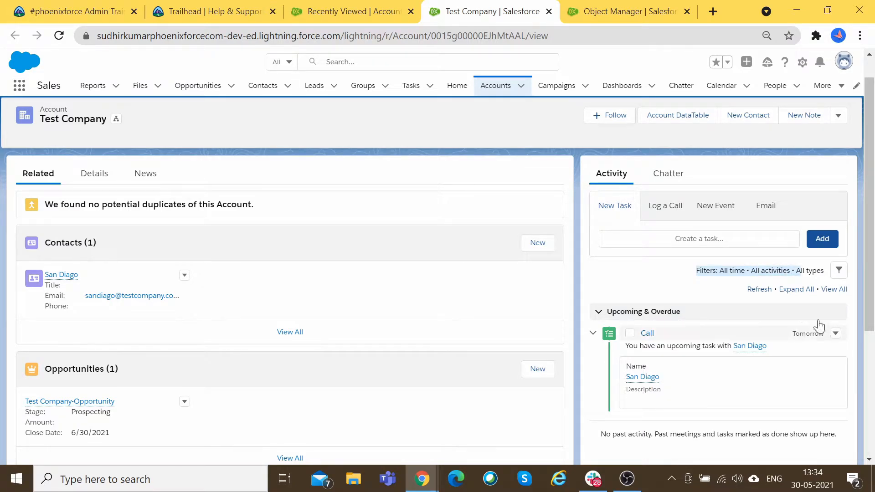
pyautogui.click(839, 272)
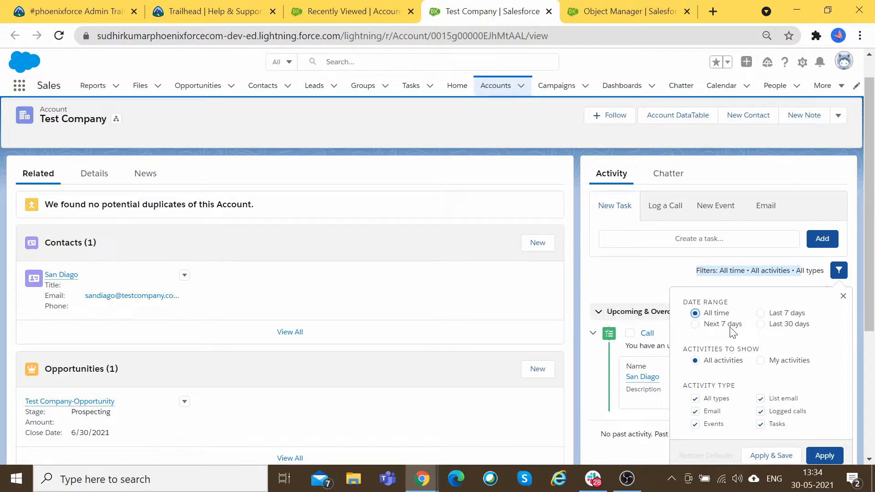
pyautogui.scroll(-1, 627, 324)
pyautogui.scroll(-1, 766, 399)
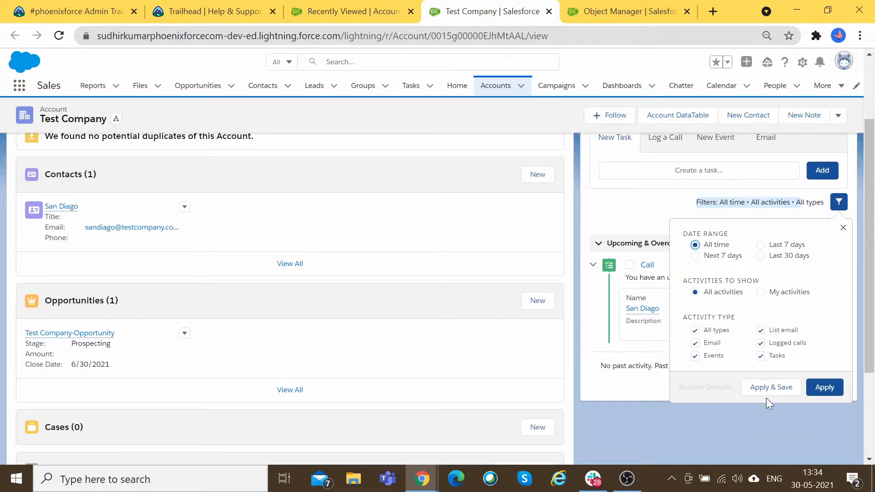
pyautogui.click(843, 227)
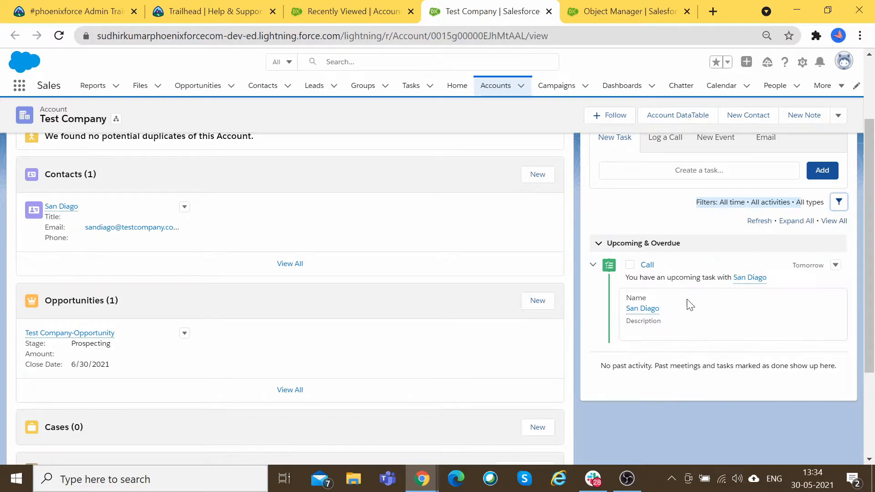
# Step: Start a new task with subject Email and due date June 5
pyautogui.click(723, 145)
pyautogui.click(616, 139)
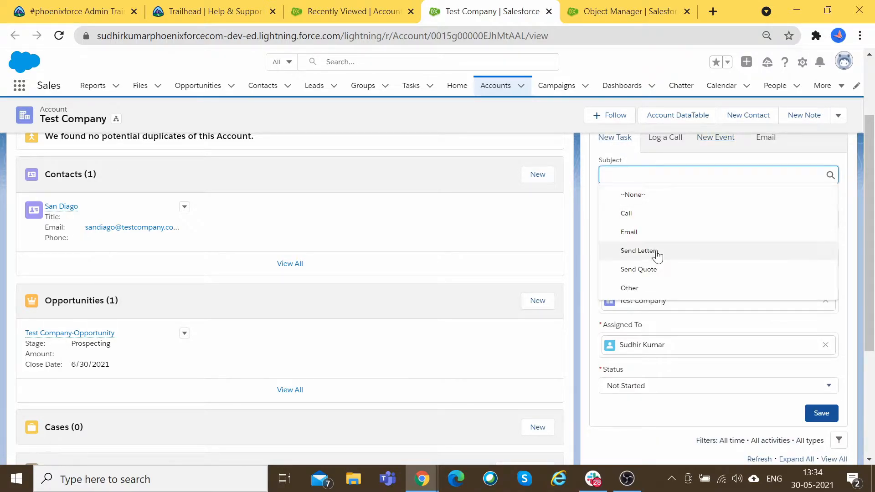
pyautogui.click(647, 234)
pyautogui.click(714, 219)
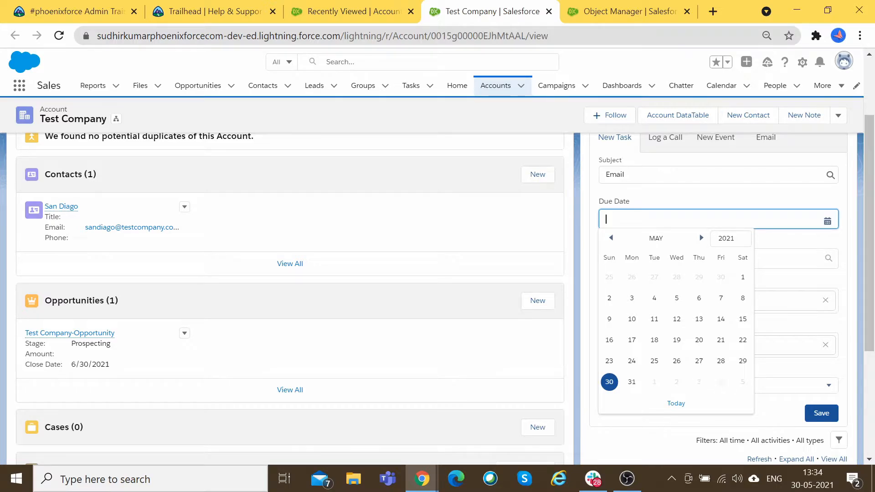
pyautogui.click(743, 381)
# Step: Link the task to the Test Company contact via a 'Tes' name lookup and save it
pyautogui.click(669, 258)
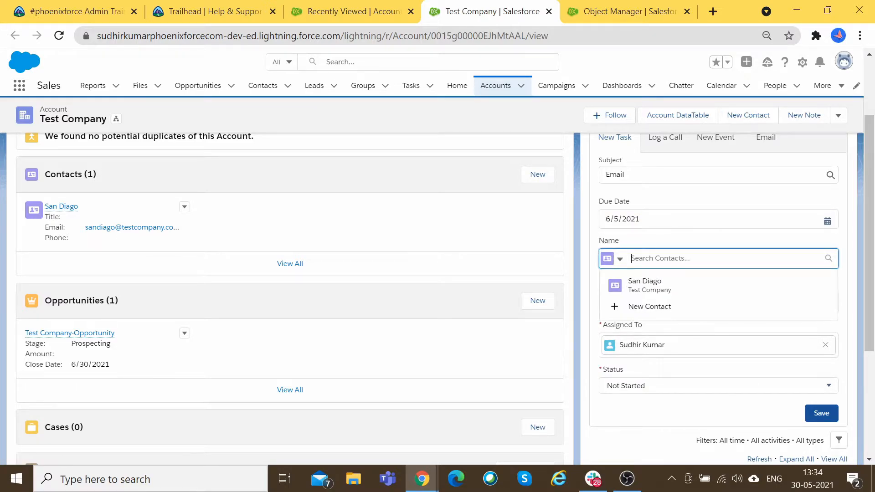
pyautogui.write('Test')
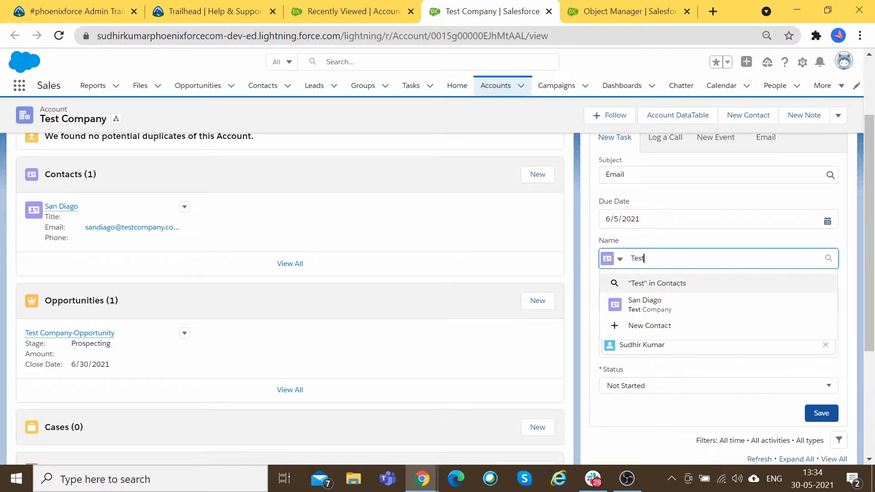
pyautogui.moveTo(679, 259); pyautogui.dragTo(553, 258)
pyautogui.write('Sudhir')
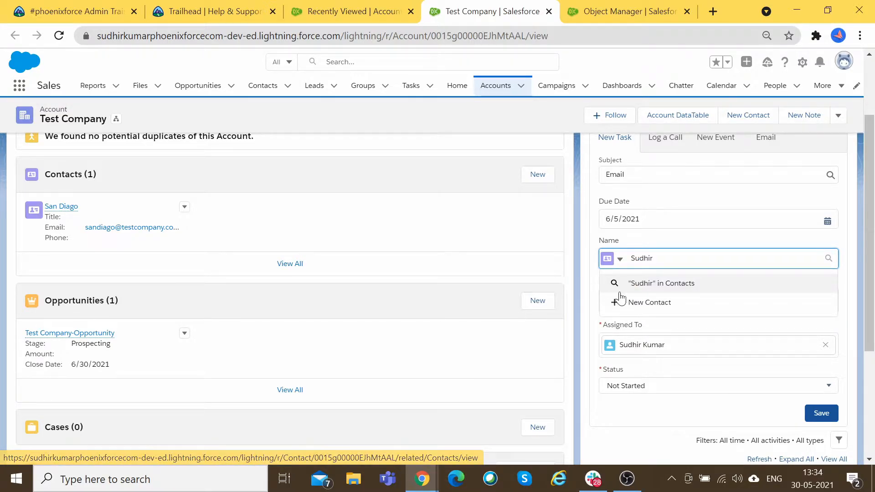
pyautogui.moveTo(674, 259); pyautogui.dragTo(555, 262)
pyautogui.press('BackSpace')
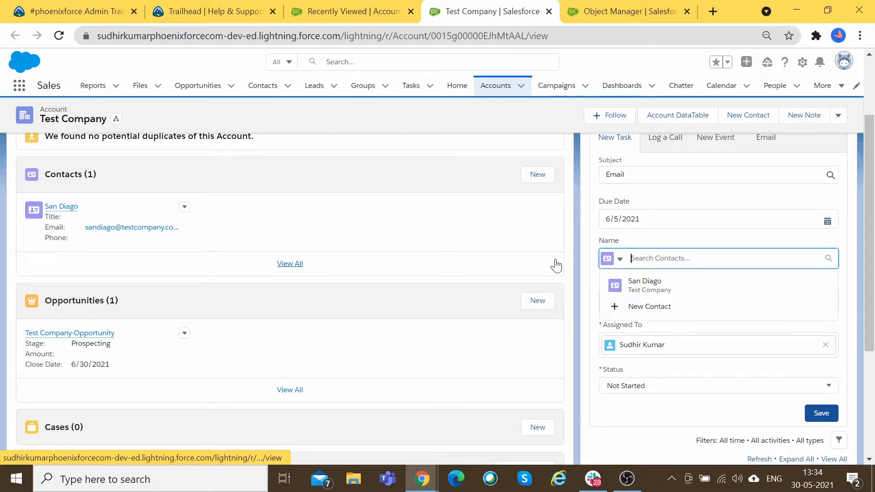
pyautogui.write('Tes')
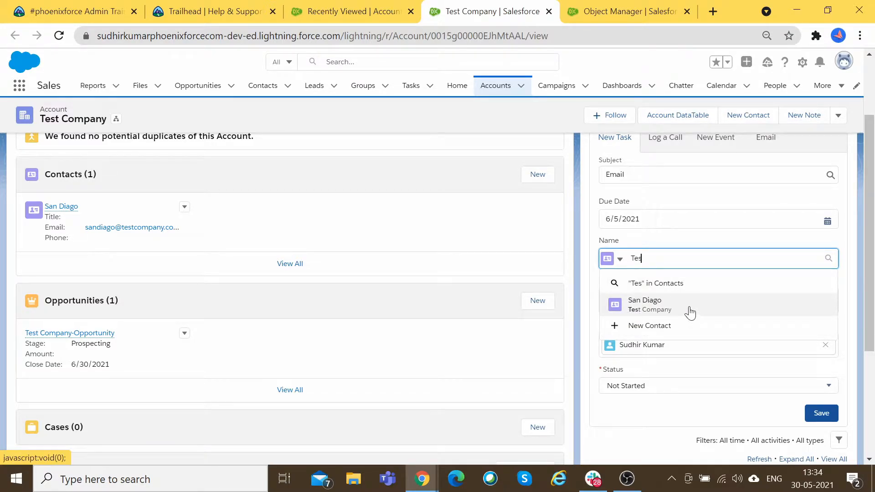
pyautogui.click(688, 304)
pyautogui.scroll(-1, 697, 377)
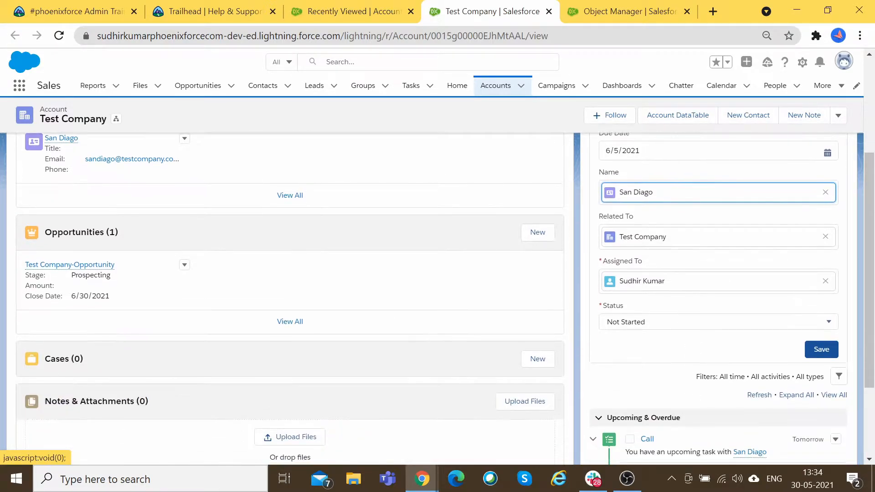
pyautogui.click(810, 351)
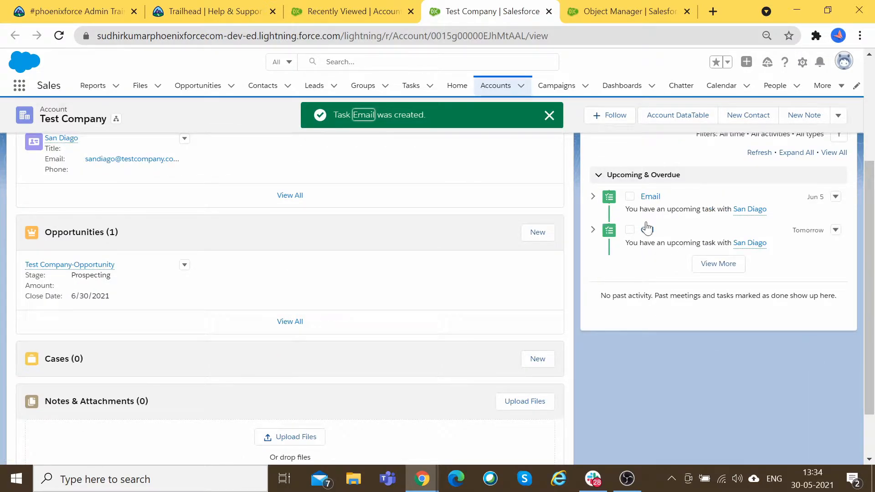
# Step: Pick My activities in the activity filter without applying, then reopen the filter panel
pyautogui.scroll(1, 644, 240)
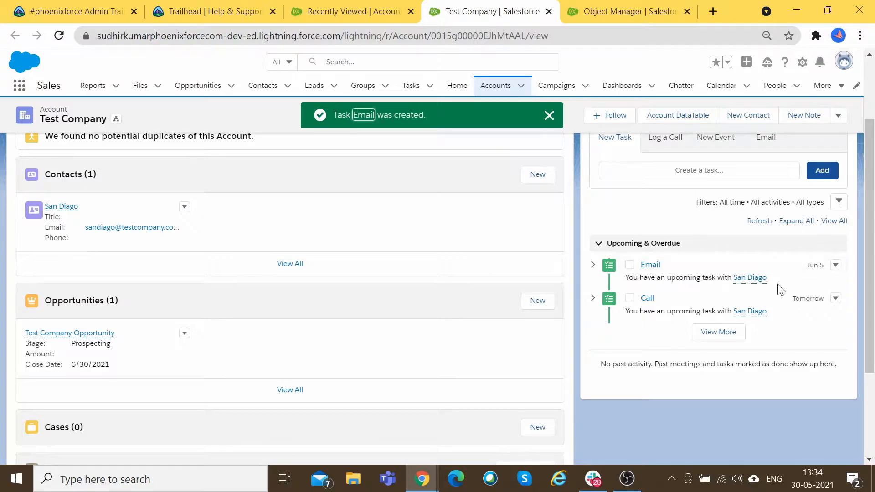
pyautogui.scroll(1, 791, 326)
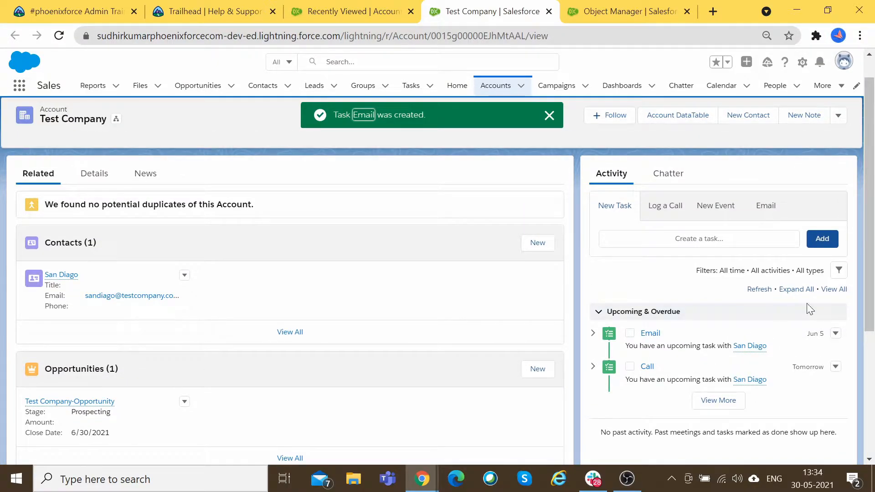
pyautogui.click(840, 275)
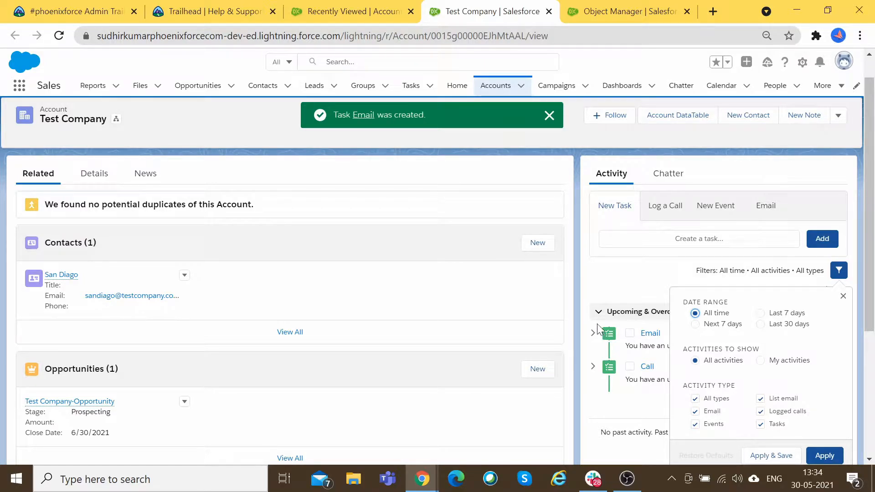
pyautogui.click(606, 275)
pyautogui.scroll(-2, 605, 275)
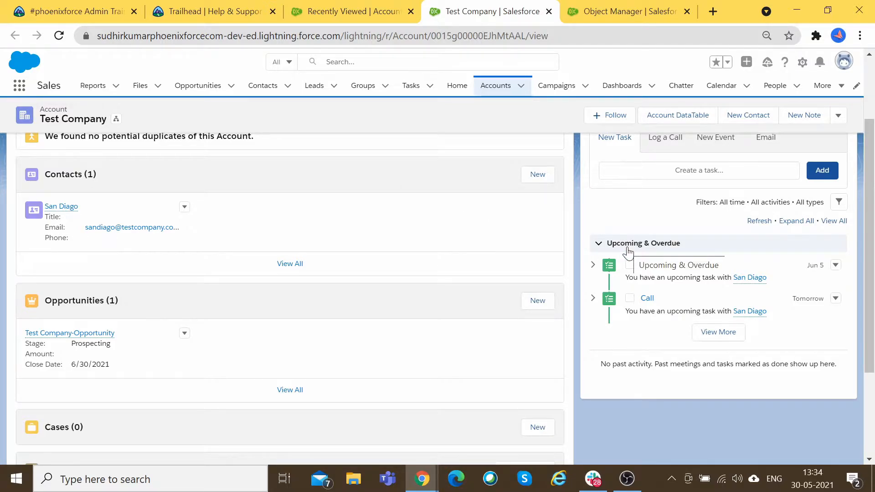
pyautogui.scroll(2, 715, 357)
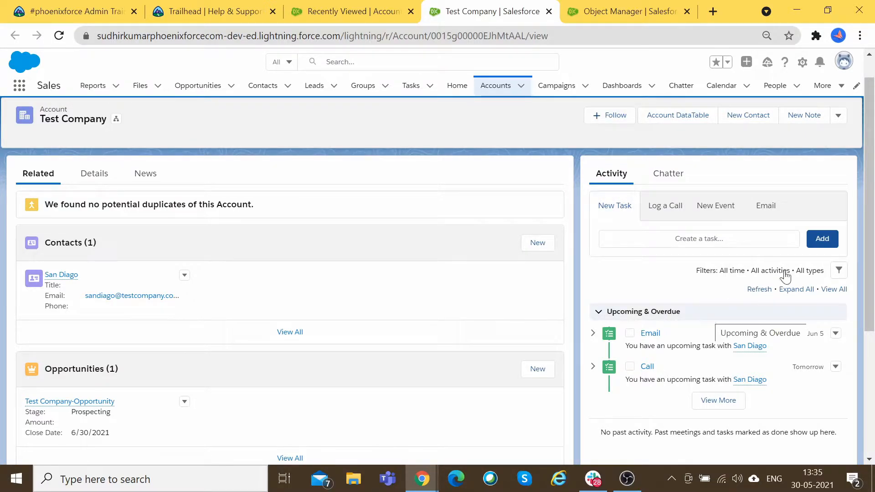
pyautogui.click(839, 270)
pyautogui.scroll(-2, 828, 287)
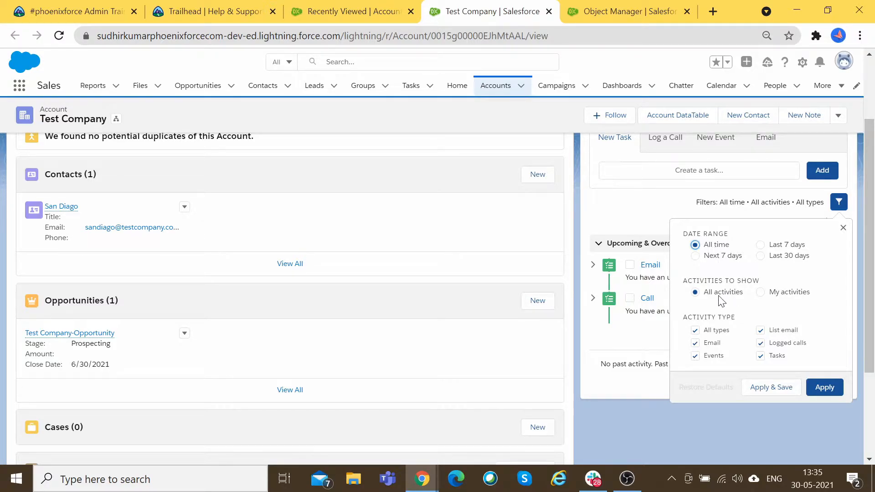
pyautogui.click(793, 294)
pyautogui.click(565, 225)
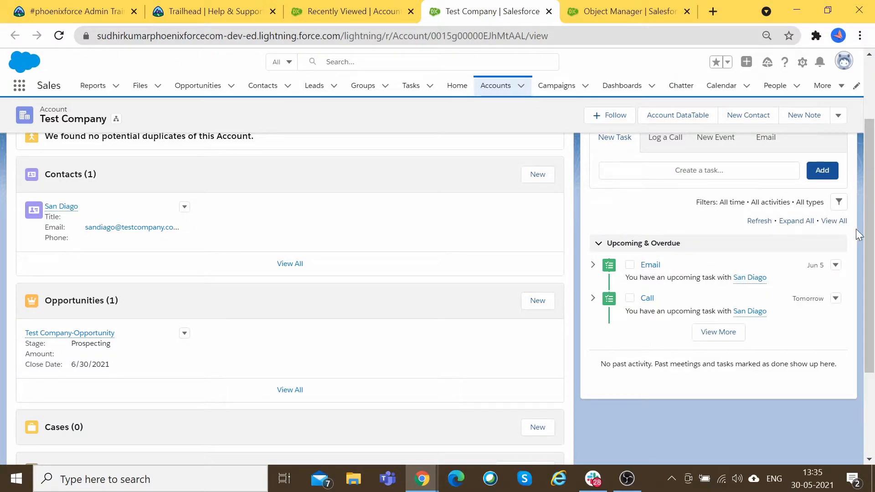
pyautogui.click(839, 201)
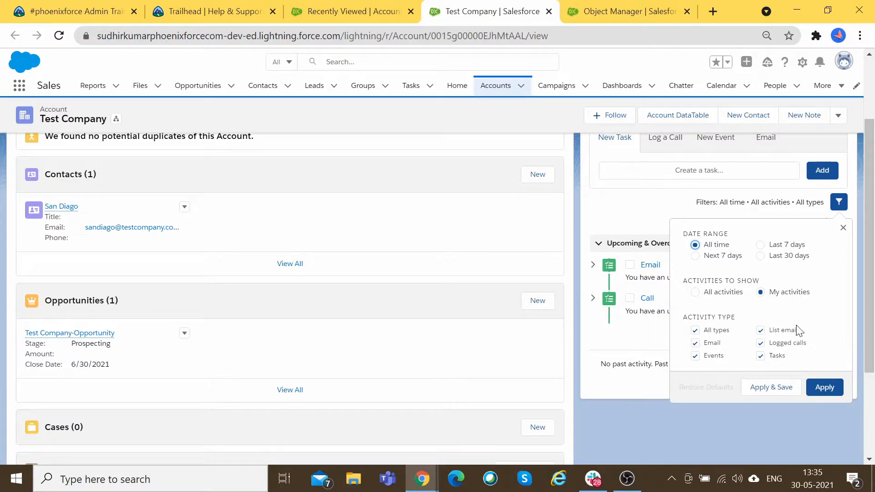
# Step: Close the filter panel, expand then collapse all upcoming tasks, and toggle the Call task's details
pyautogui.click(843, 228)
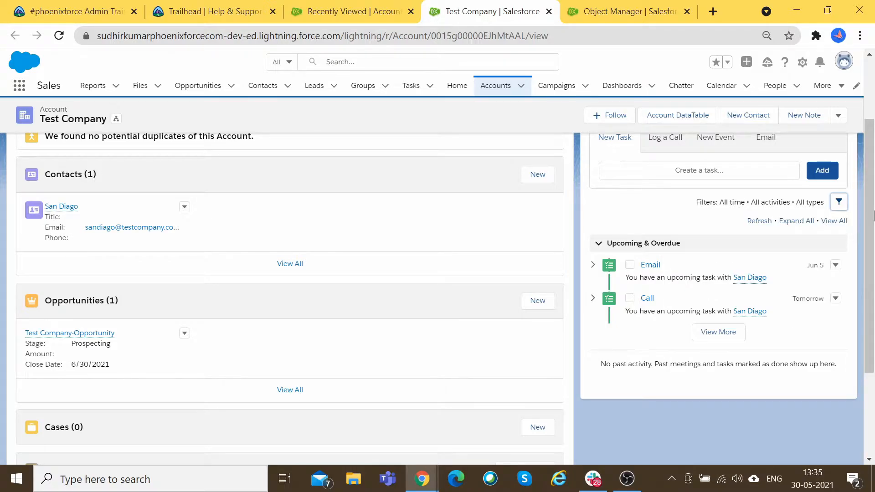
pyautogui.scroll(2, 842, 228)
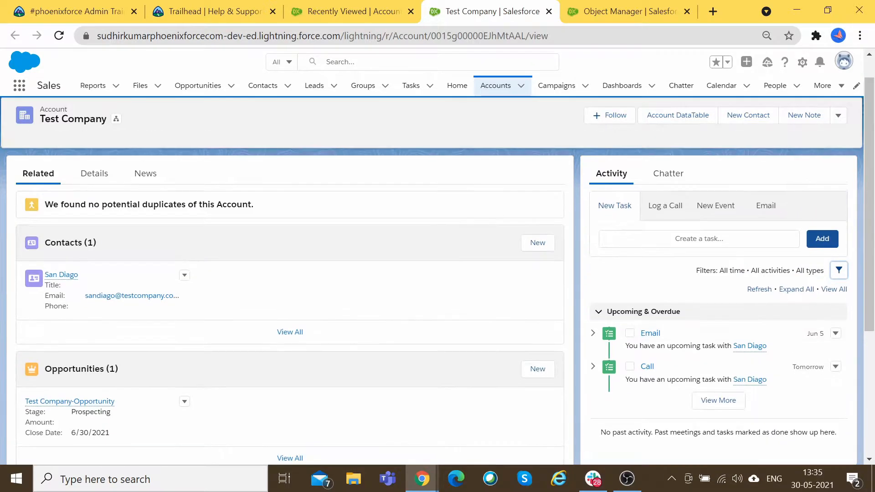
pyautogui.click(796, 291)
pyautogui.scroll(-3, 796, 296)
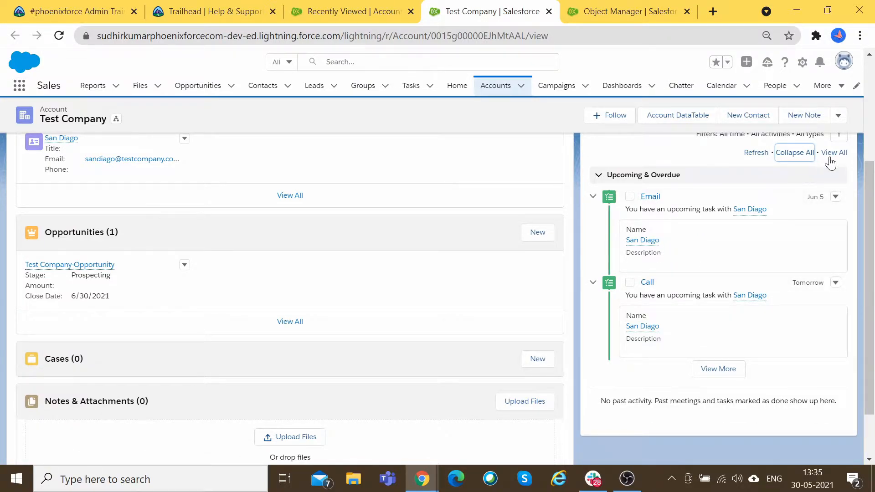
pyautogui.click(792, 154)
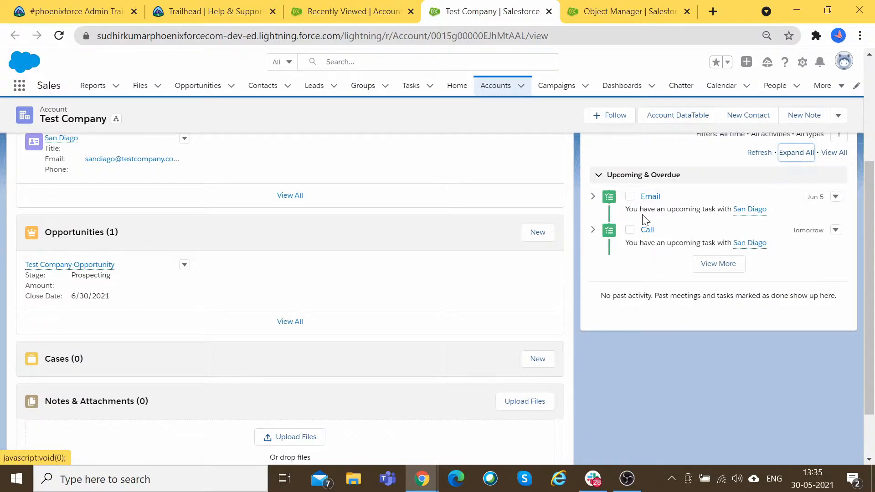
pyautogui.click(593, 231)
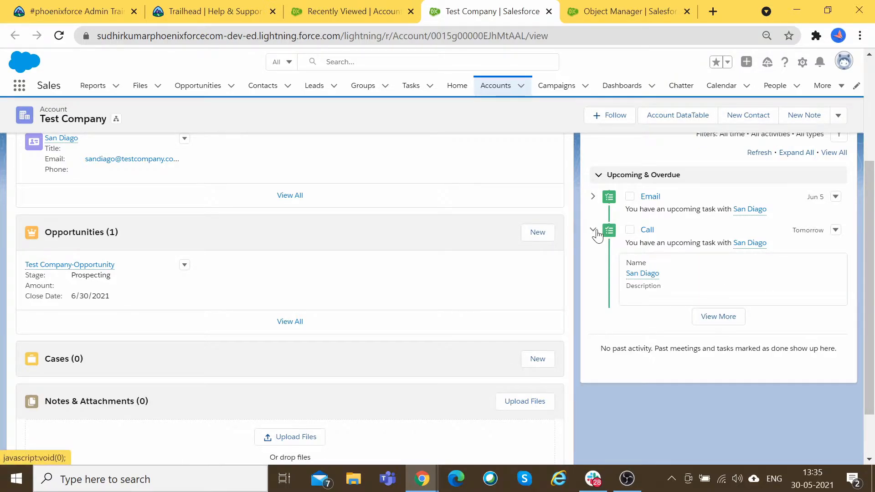
pyautogui.click(593, 231)
pyautogui.scroll(1, 769, 280)
pyautogui.scroll(2, 769, 280)
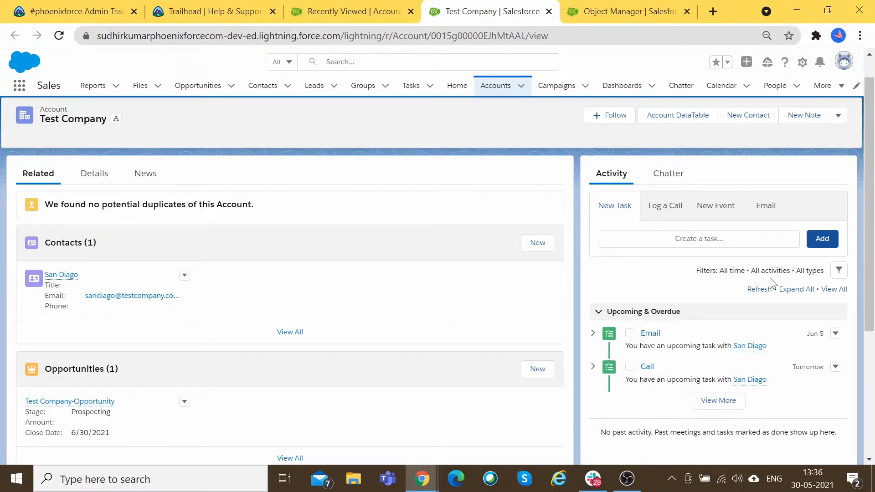
# Step: Expand the New Task form keeping Contacts as the Name lookup type, then switch to New Event
pyautogui.click(759, 243)
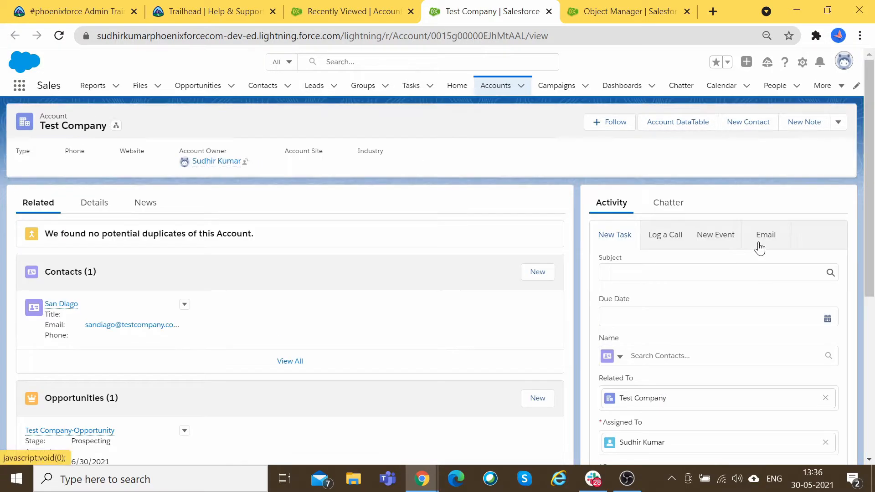
pyautogui.scroll(-2, 758, 247)
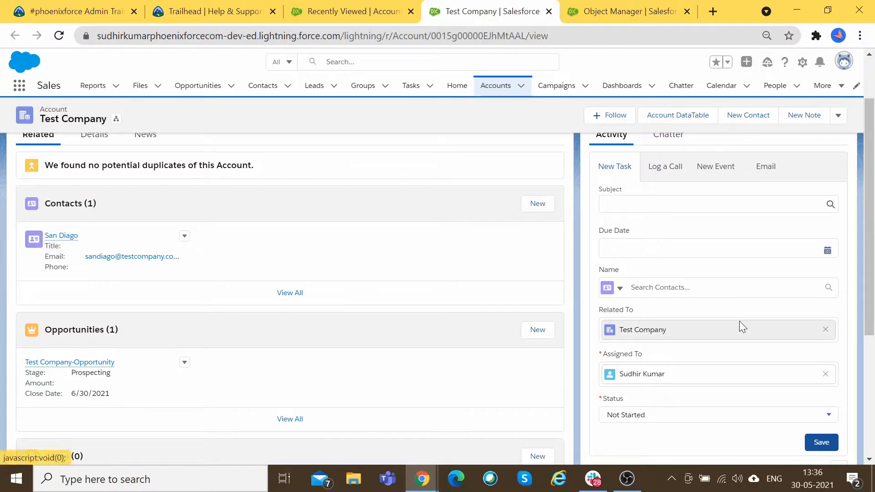
pyautogui.scroll(-2, 736, 328)
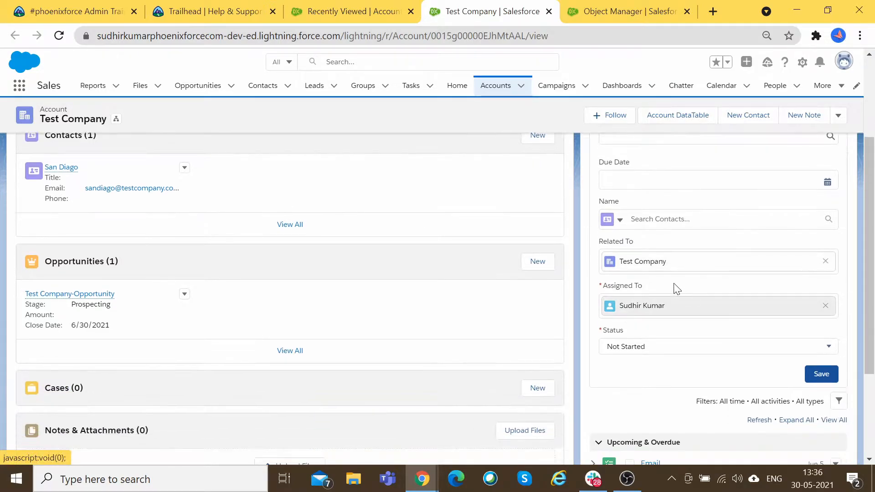
pyautogui.click(619, 220)
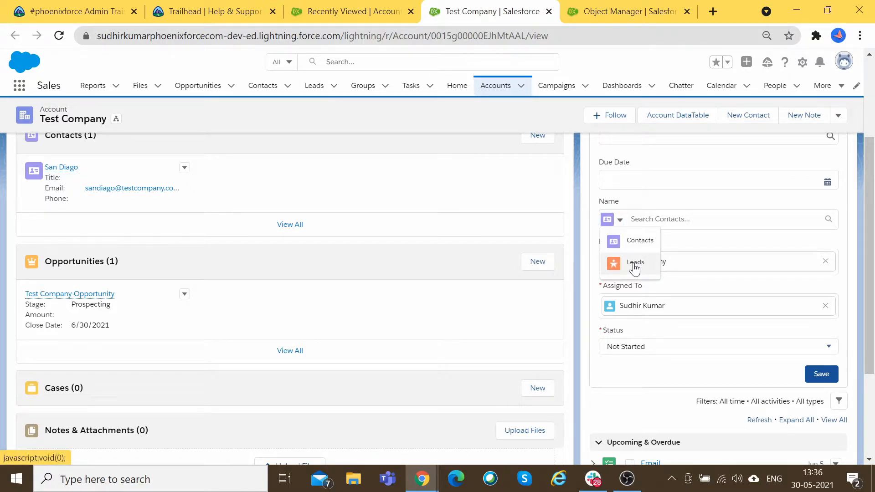
pyautogui.click(634, 243)
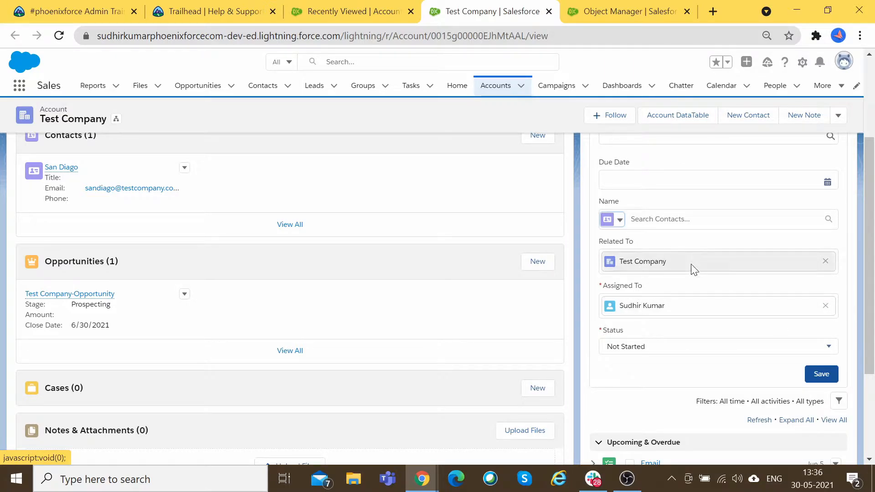
pyautogui.scroll(2, 690, 268)
pyautogui.scroll(2, 736, 323)
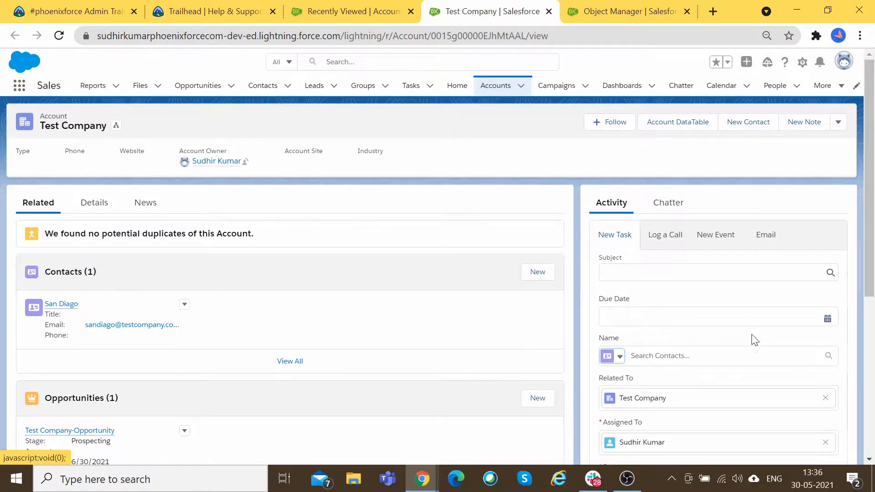
pyautogui.click(719, 240)
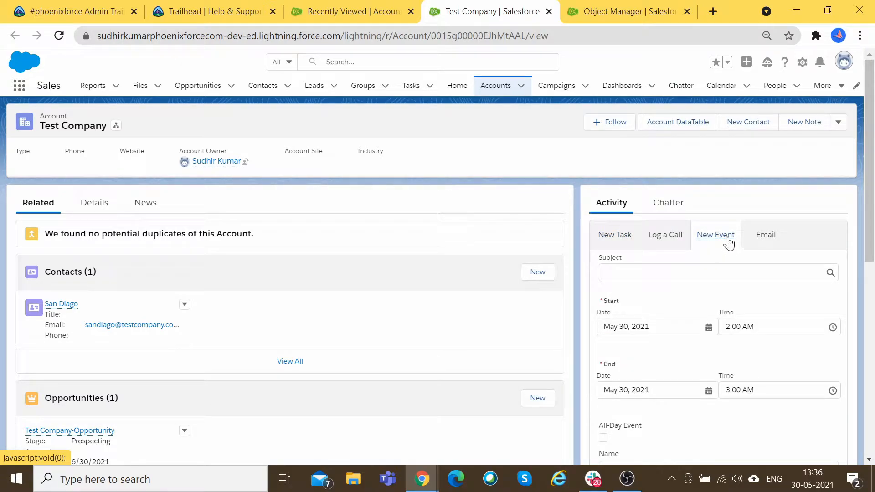
# Step: Set the new event's subject to Meeting
pyautogui.scroll(-1, 503, 291)
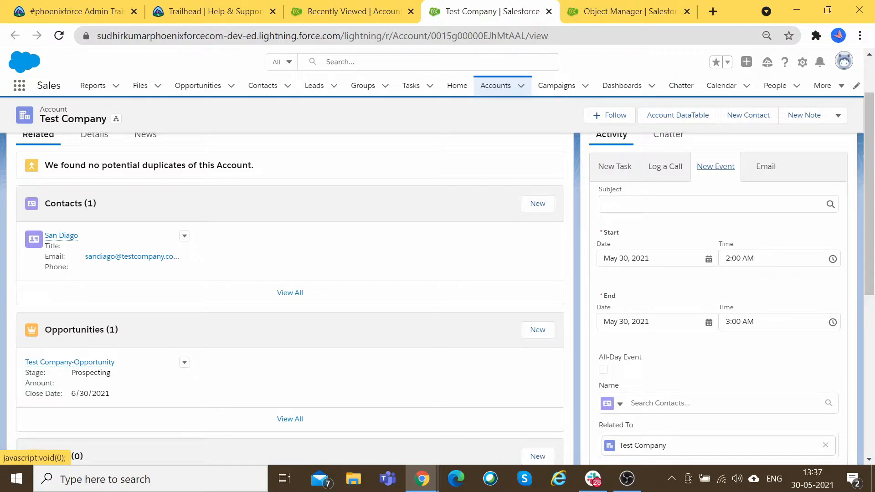
pyautogui.scroll(2, 778, 313)
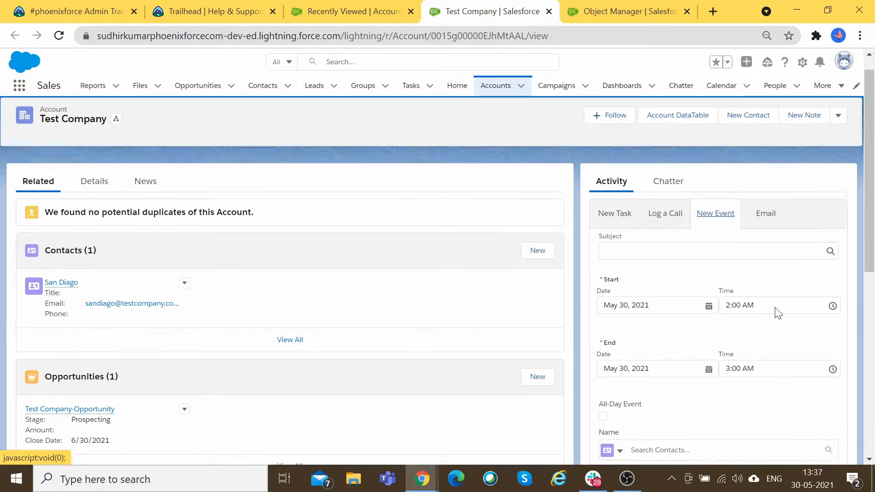
pyautogui.click(601, 272)
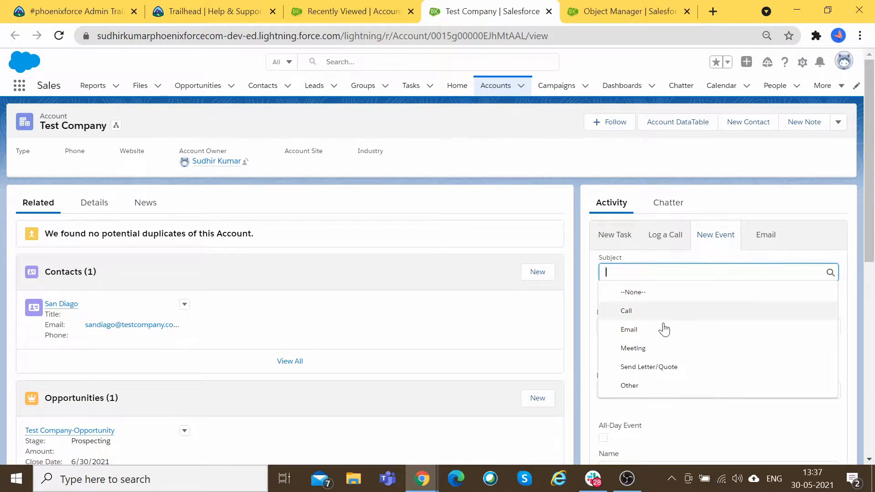
pyautogui.click(657, 351)
# Step: Set the event to start May 31 and end June 5, toggling All-Day Event on and off
pyautogui.scroll(-2, 656, 309)
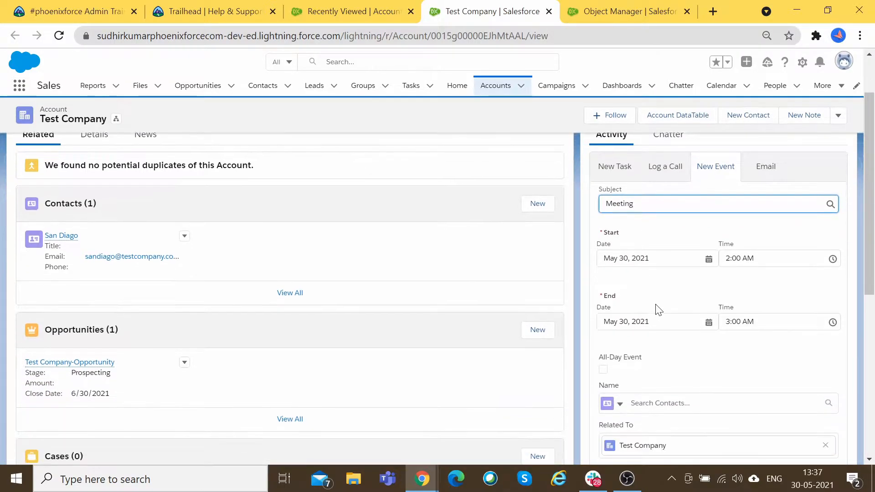
pyautogui.click(656, 258)
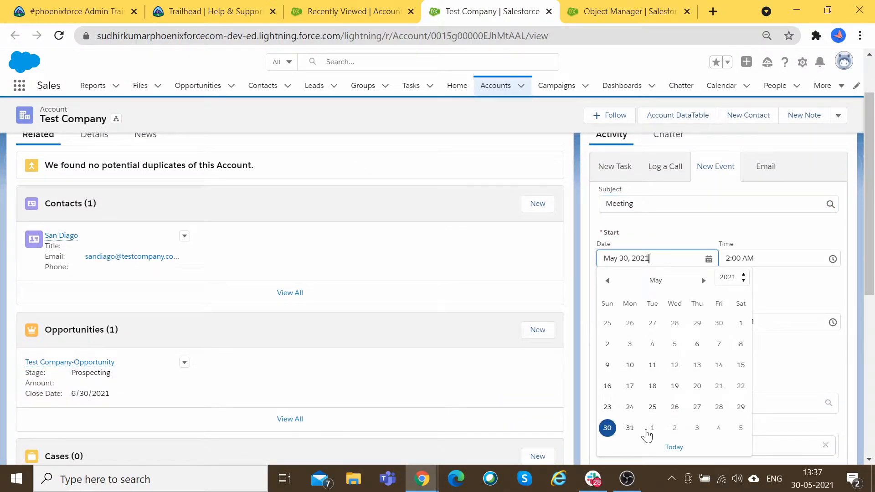
pyautogui.click(629, 427)
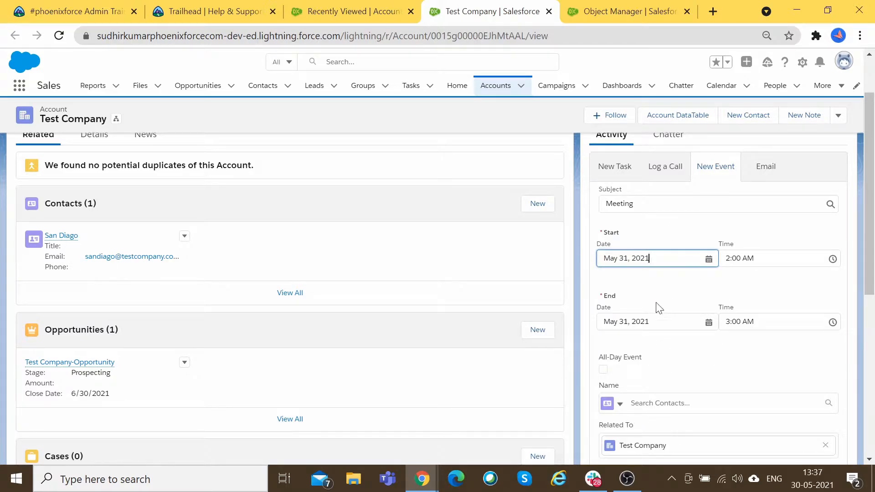
pyautogui.click(651, 321)
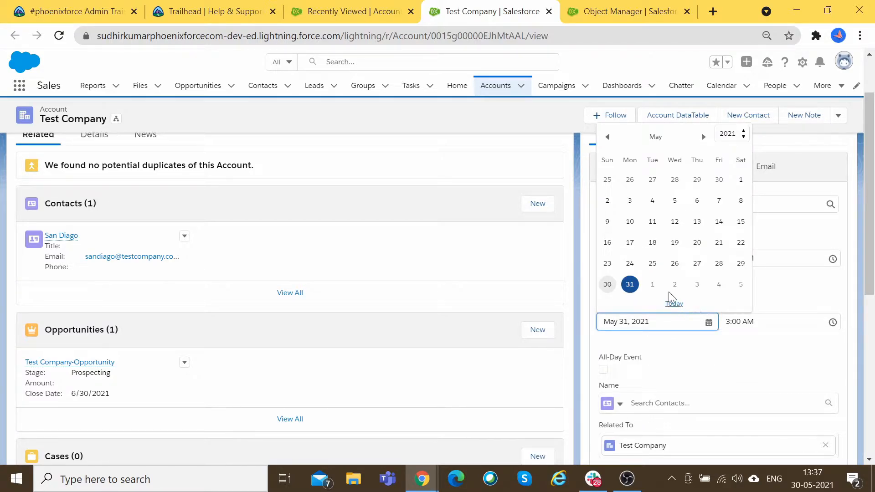
pyautogui.click(740, 288)
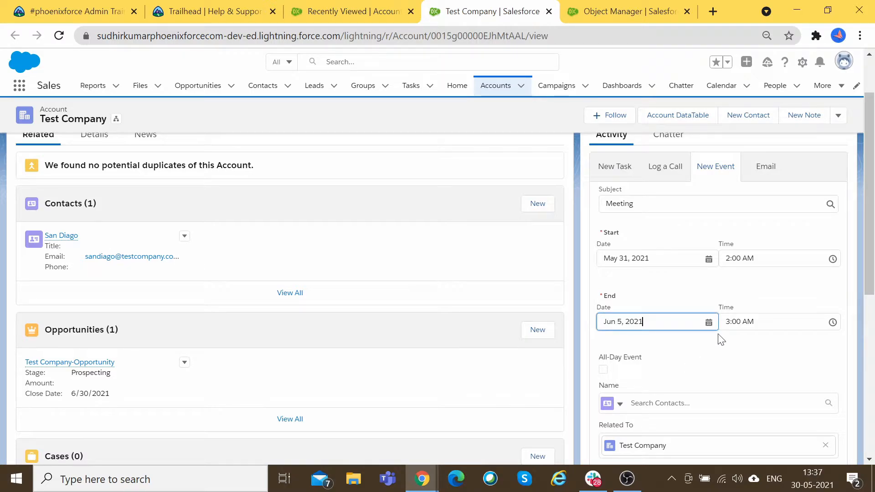
pyautogui.click(755, 296)
pyautogui.scroll(-2, 734, 348)
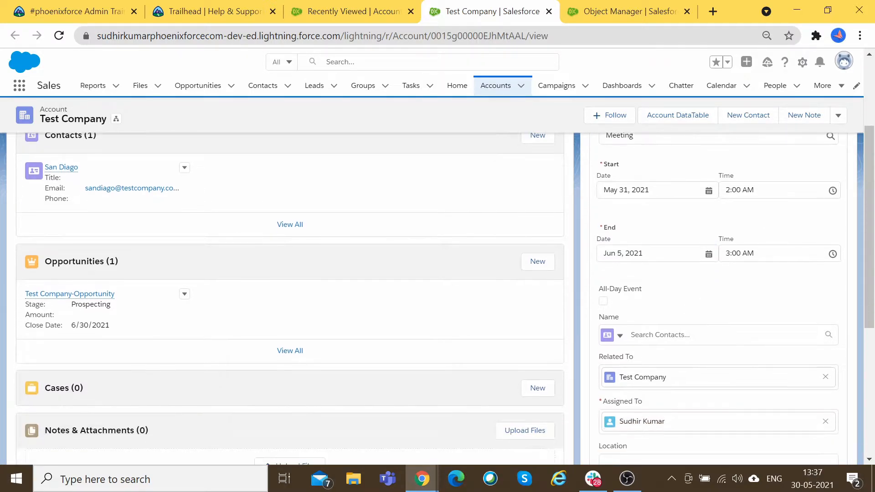
pyautogui.click(604, 301)
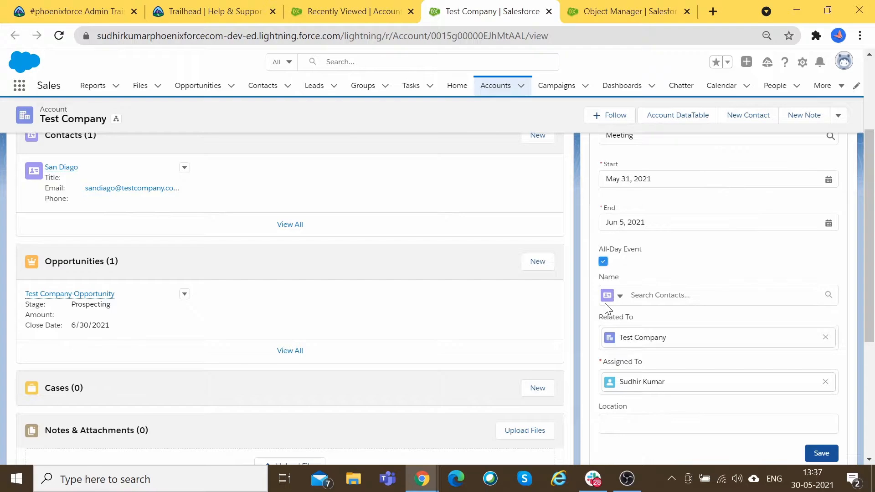
pyautogui.click(604, 262)
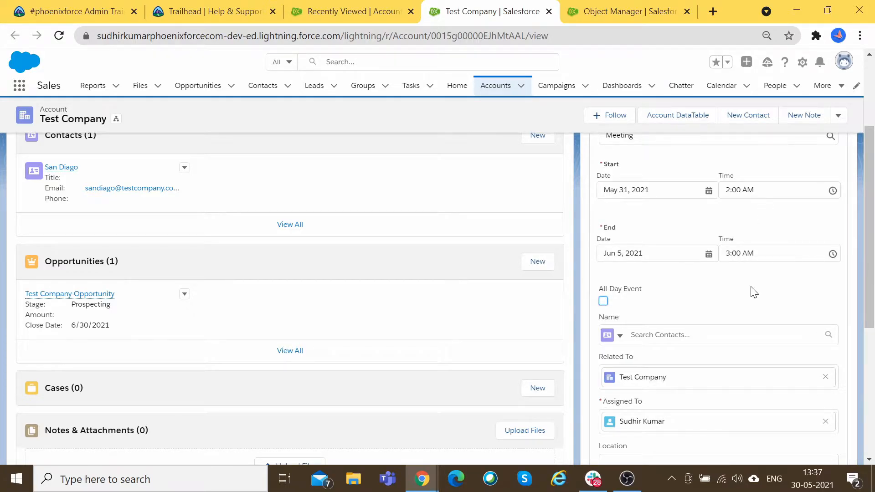
pyautogui.scroll(-2, 668, 291)
# Step: Name the Test Company contact as the event attendee by searching Contacts for 'Test'
pyautogui.click(621, 269)
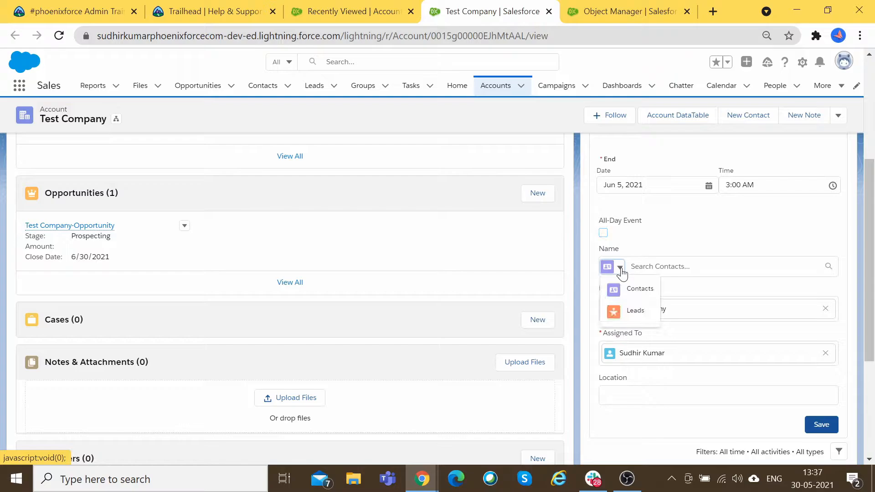
pyautogui.click(636, 289)
pyautogui.write('Test')
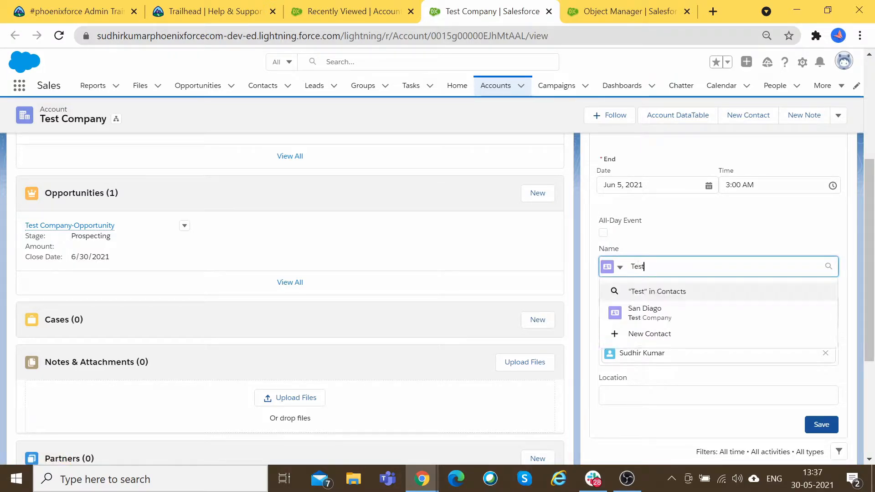
pyautogui.click(697, 315)
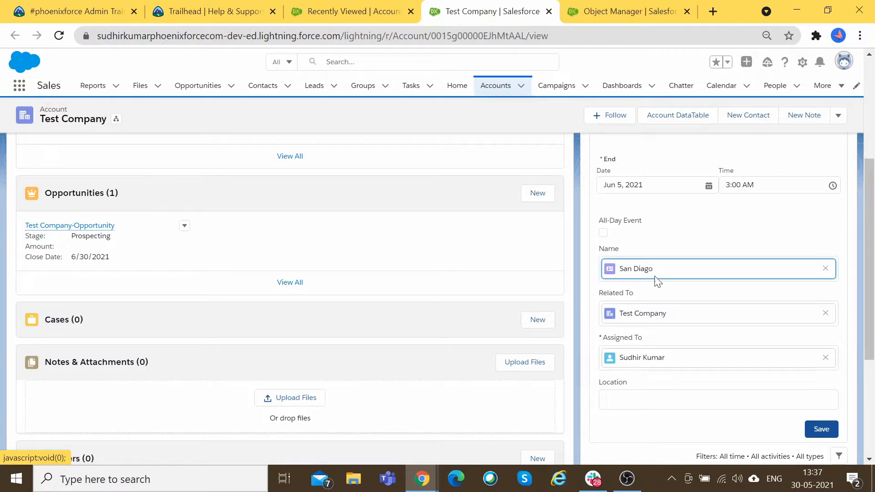
pyautogui.scroll(-3, 629, 315)
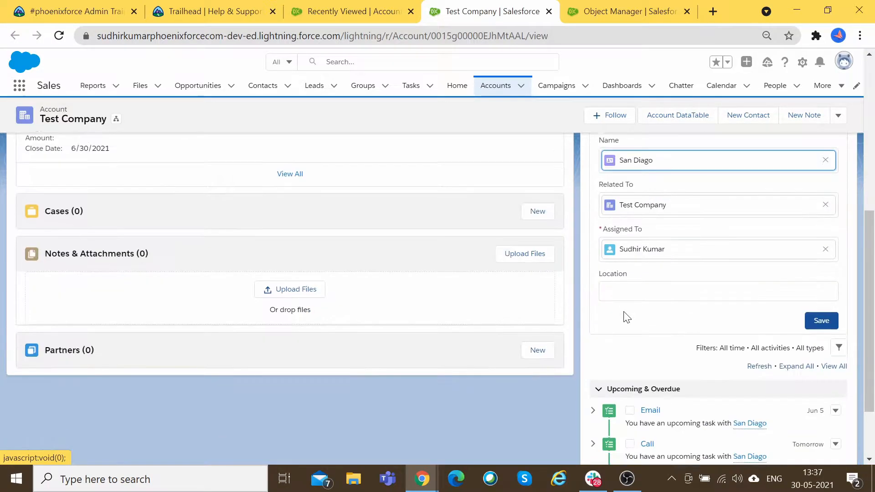
pyautogui.scroll(1, 646, 276)
pyautogui.scroll(5, 646, 275)
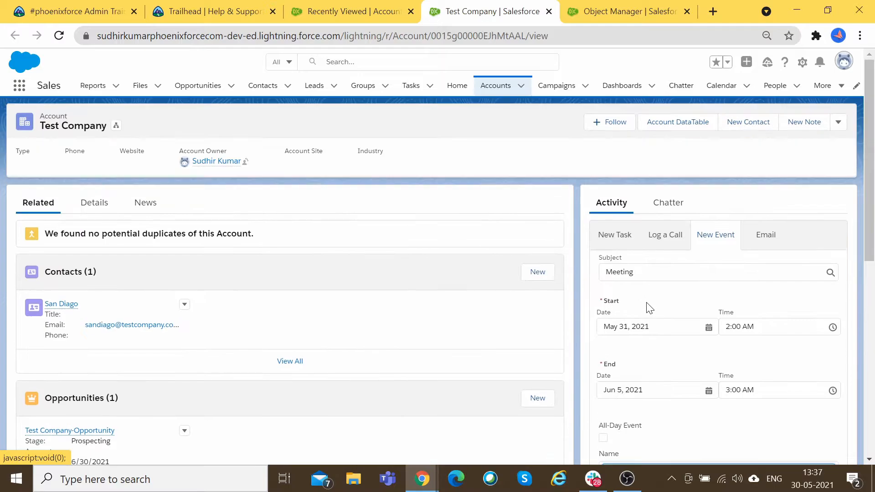
pyautogui.scroll(-4, 650, 308)
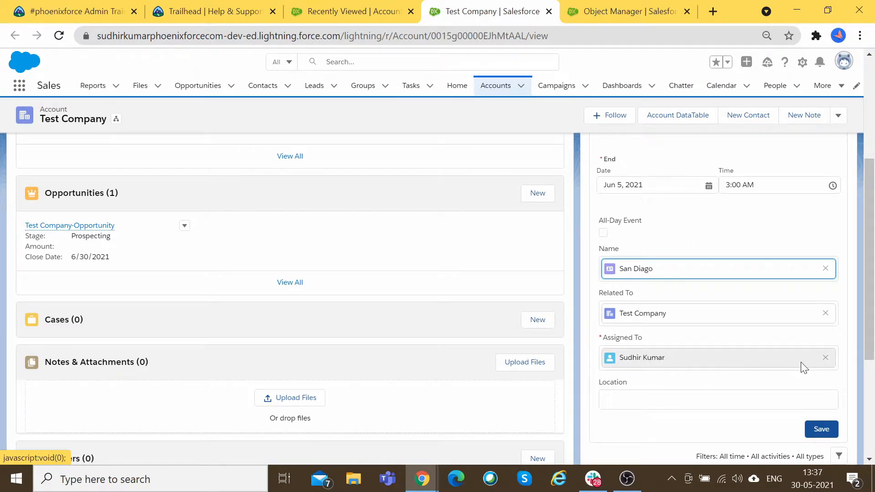
# Step: Enter New Delhi, India as the event location
pyautogui.scroll(-2, 795, 374)
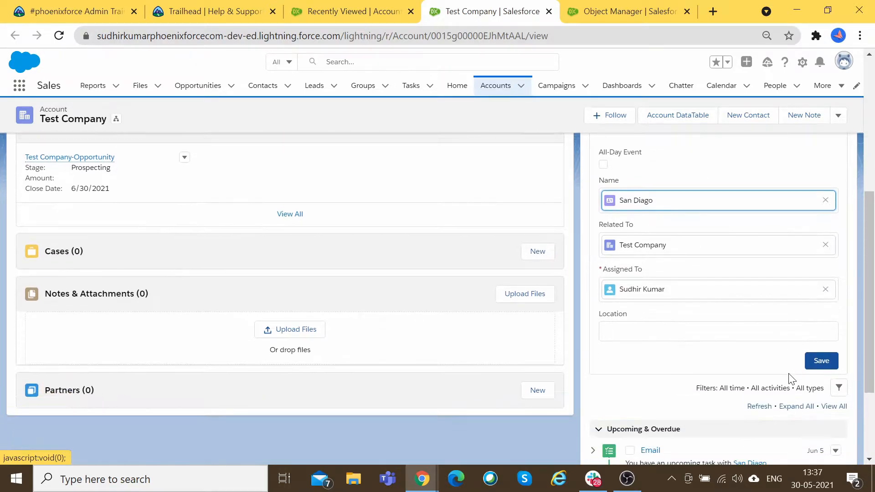
pyautogui.click(792, 331)
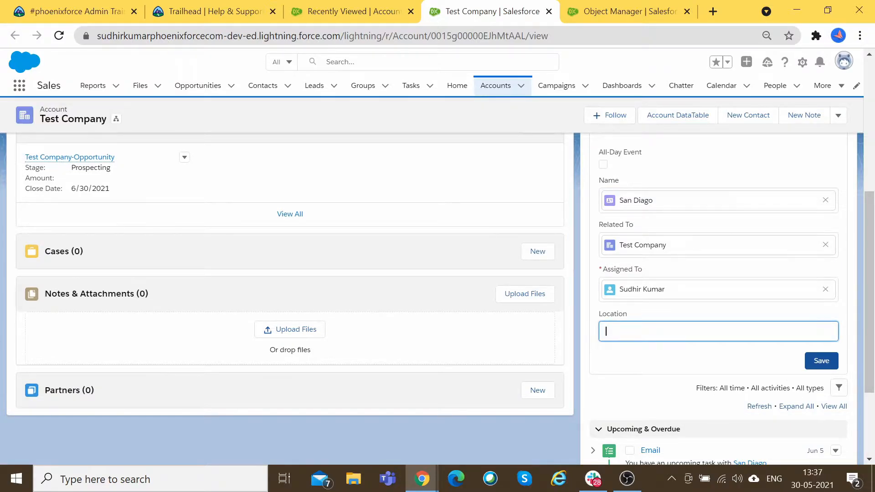
pyautogui.scroll(5, 747, 332)
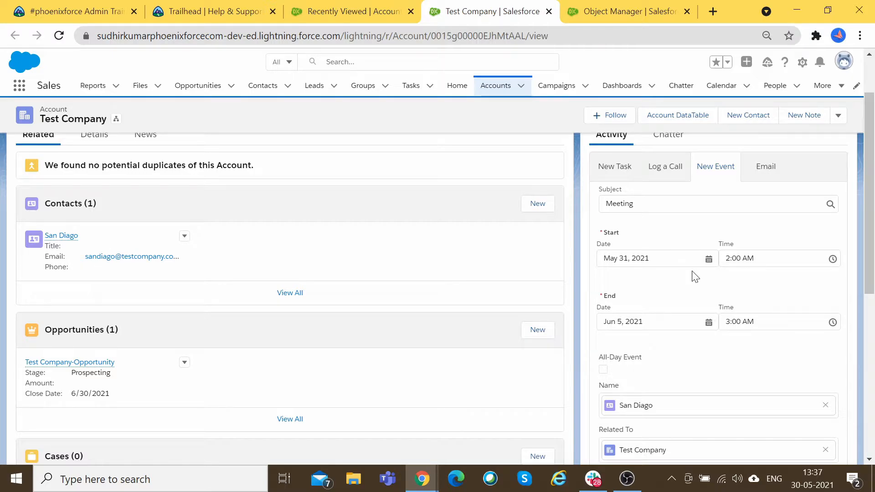
pyautogui.scroll(-5, 694, 275)
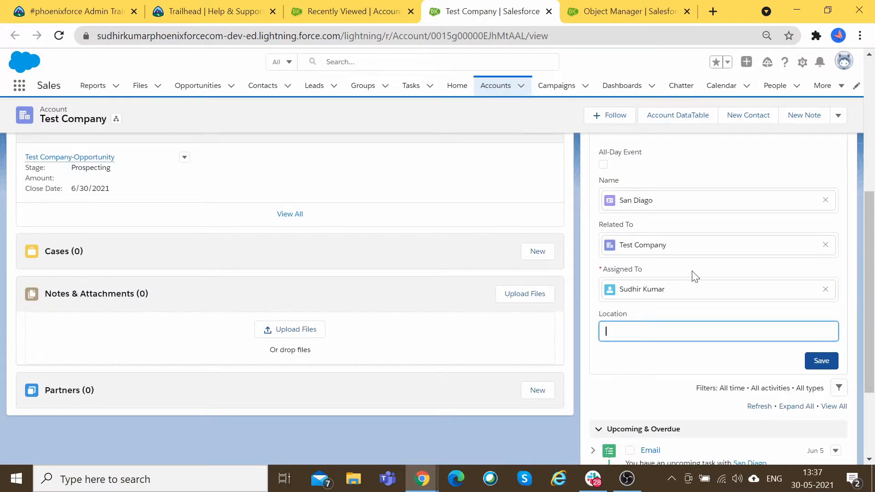
pyautogui.write('ew Delhi, India')
# Step: Save the Meeting event, expand its details under all activities, and start another blank event
pyautogui.click(825, 367)
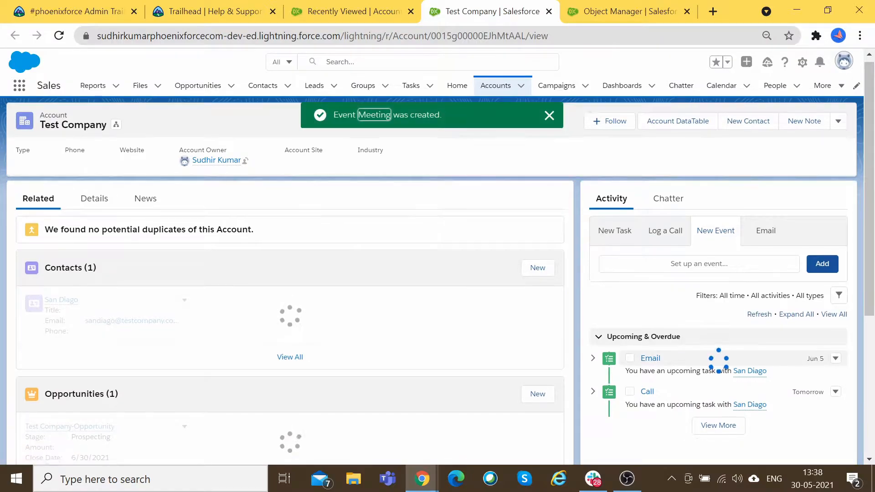
pyautogui.scroll(-2, 638, 319)
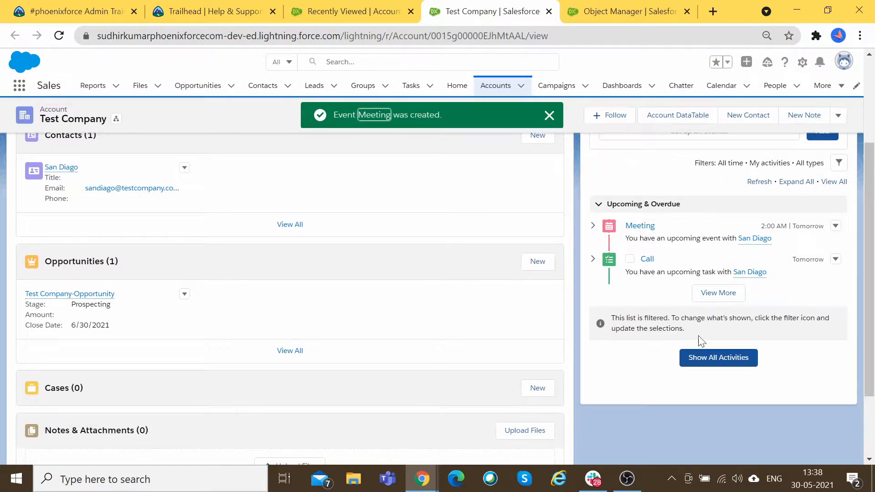
pyautogui.click(705, 357)
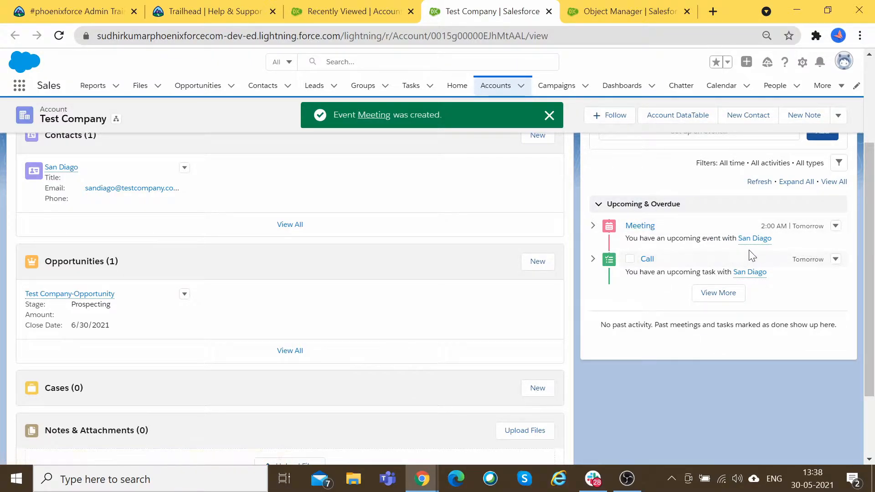
pyautogui.click(592, 226)
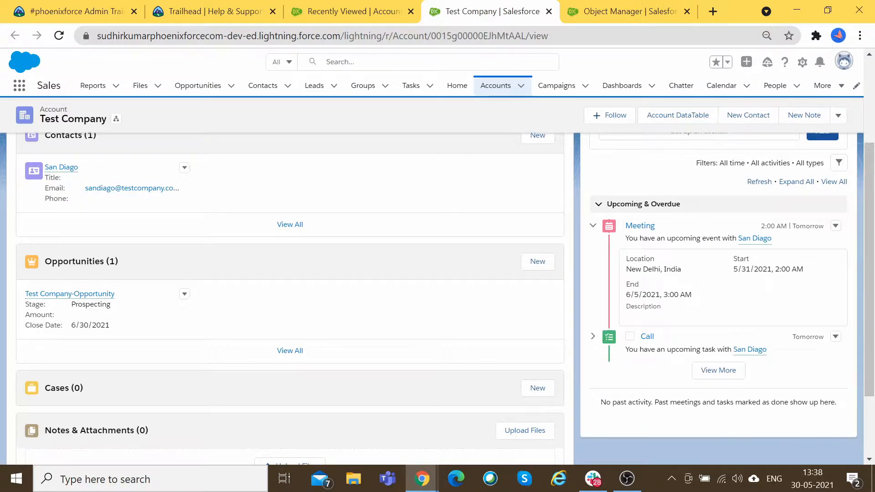
pyautogui.scroll(3, 661, 298)
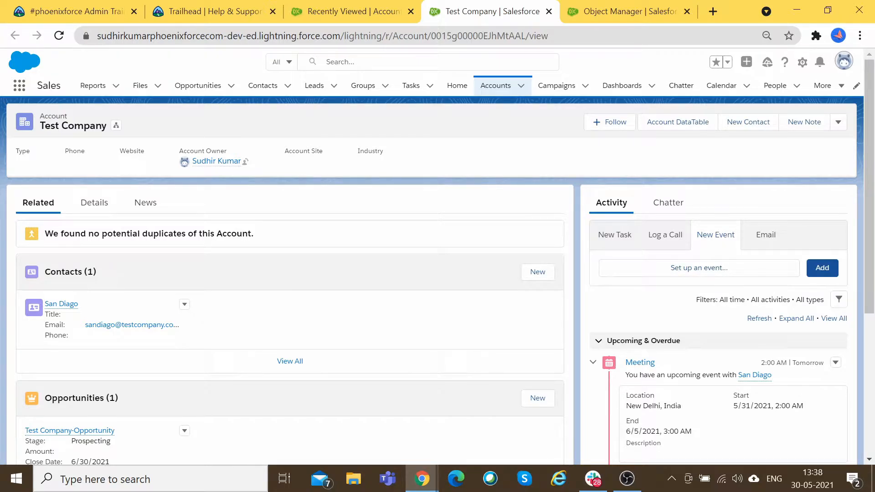
pyautogui.click(822, 268)
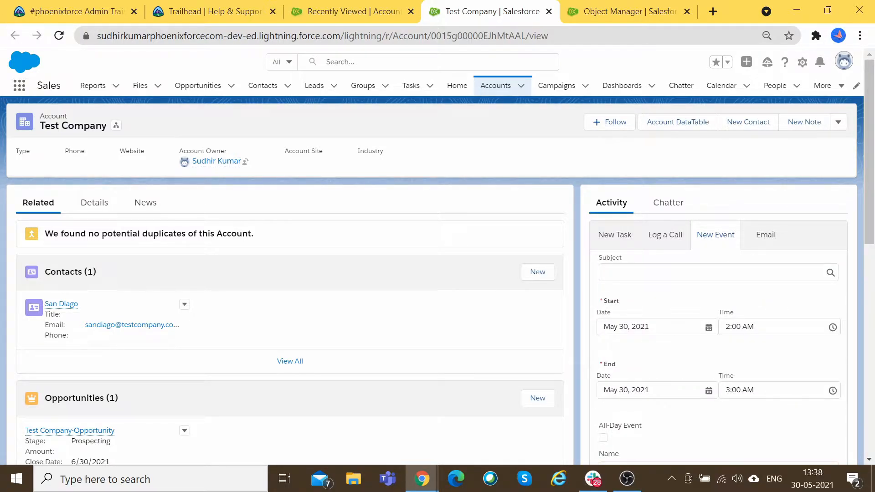
pyautogui.scroll(-1, 721, 242)
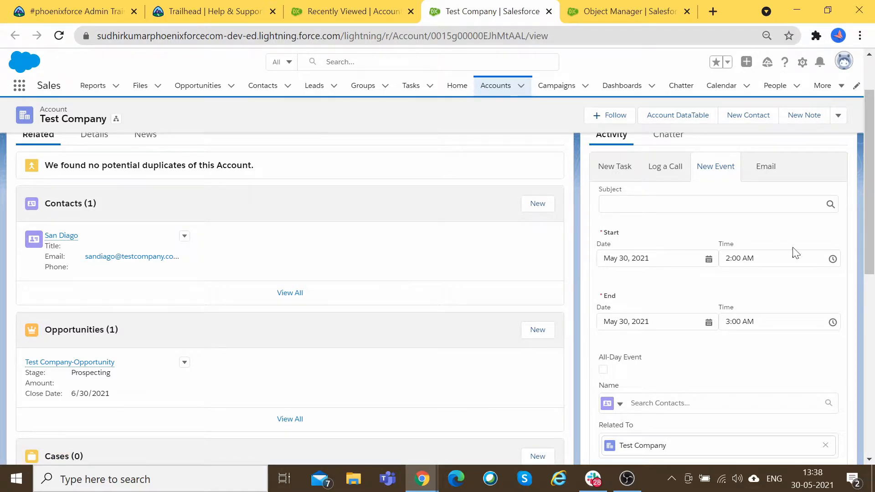
pyautogui.scroll(-3, 720, 321)
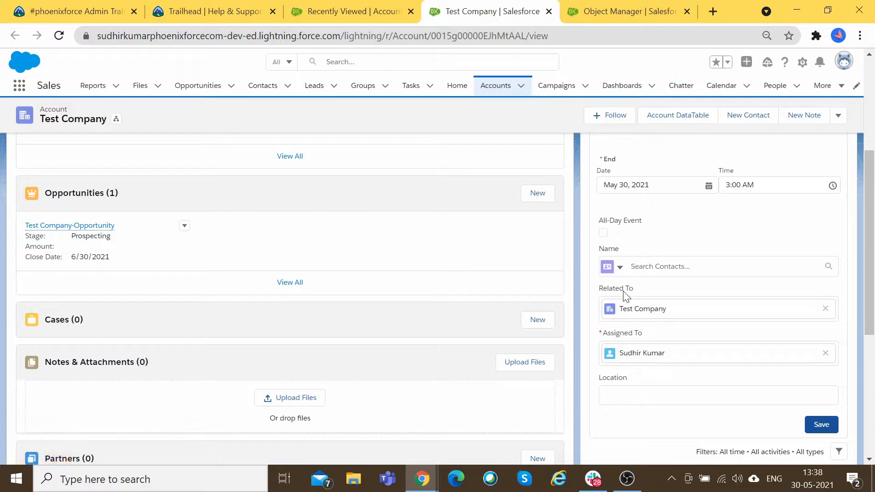
pyautogui.scroll(-2, 715, 329)
pyautogui.click(715, 327)
pyautogui.scroll(5, 665, 327)
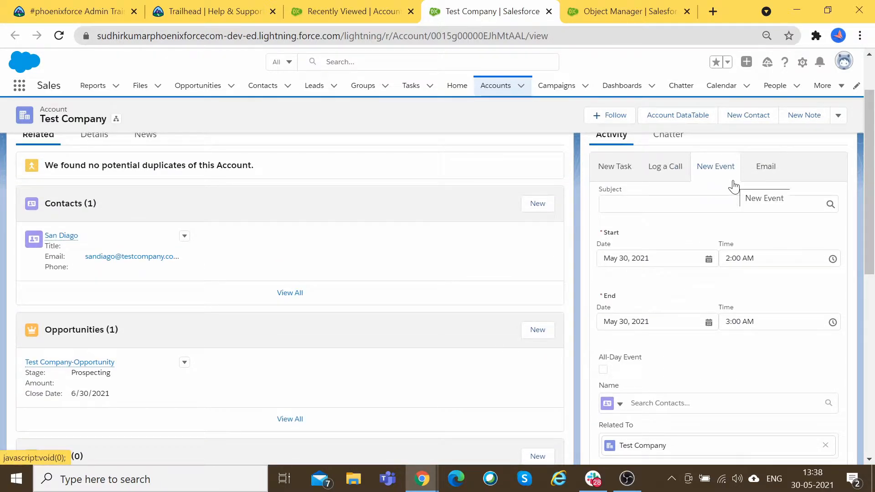
pyautogui.scroll(-5, 742, 222)
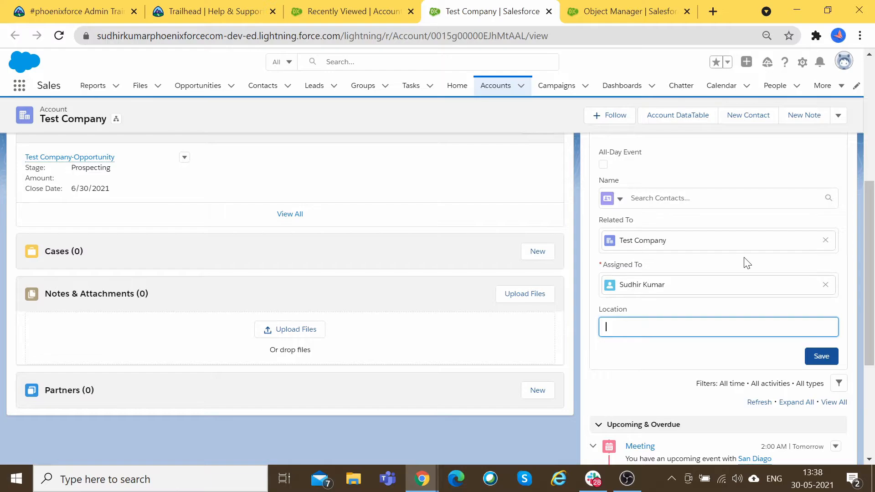
pyautogui.scroll(6, 746, 263)
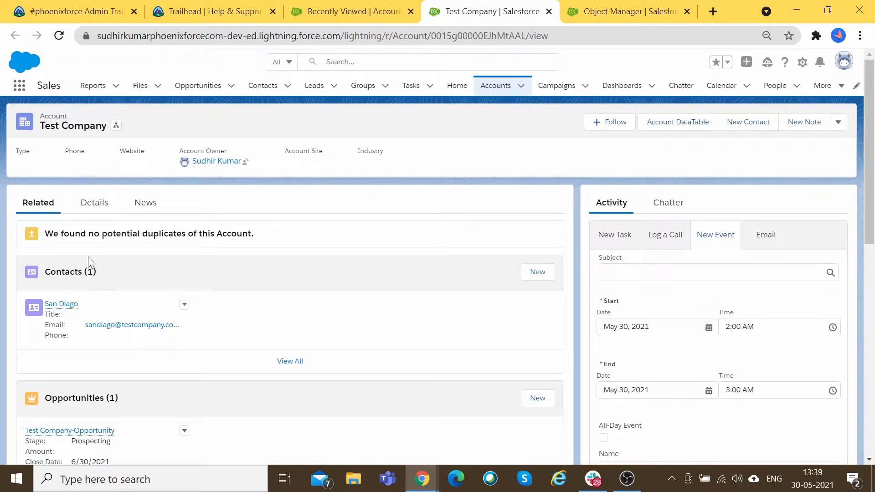
pyautogui.scroll(-5, 224, 278)
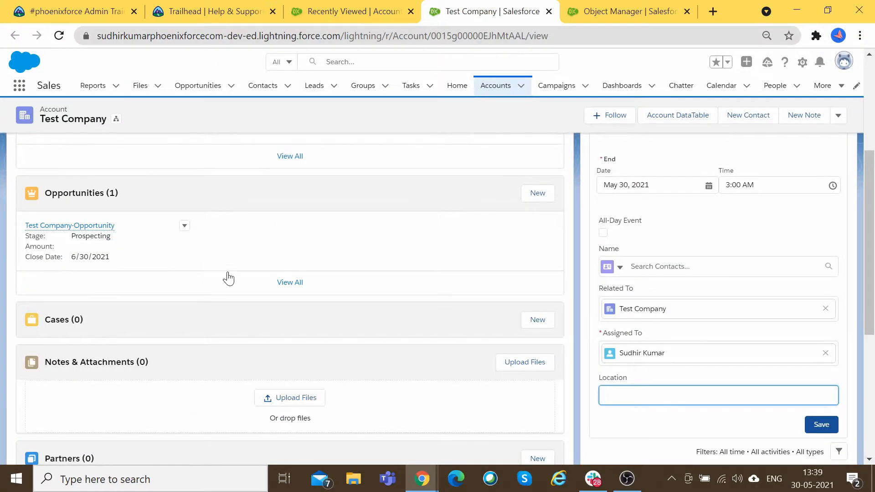
pyautogui.scroll(-6, 224, 278)
pyautogui.scroll(9, 321, 286)
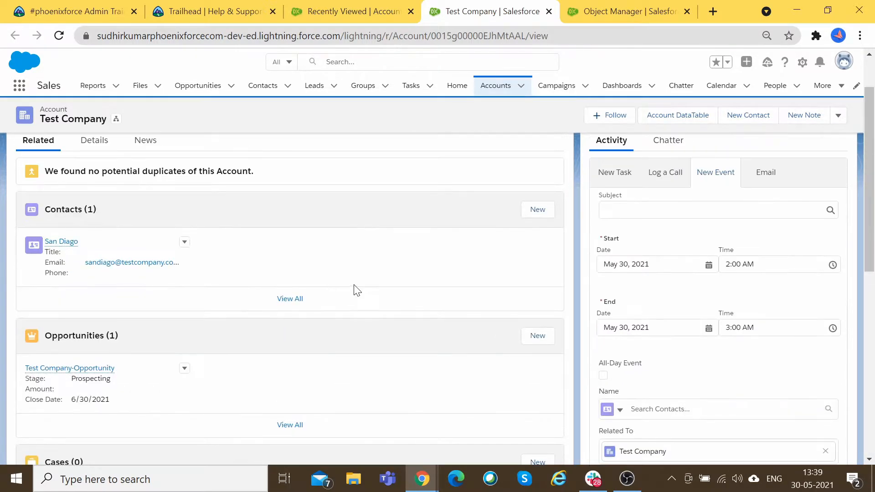
pyautogui.scroll(2, 695, 287)
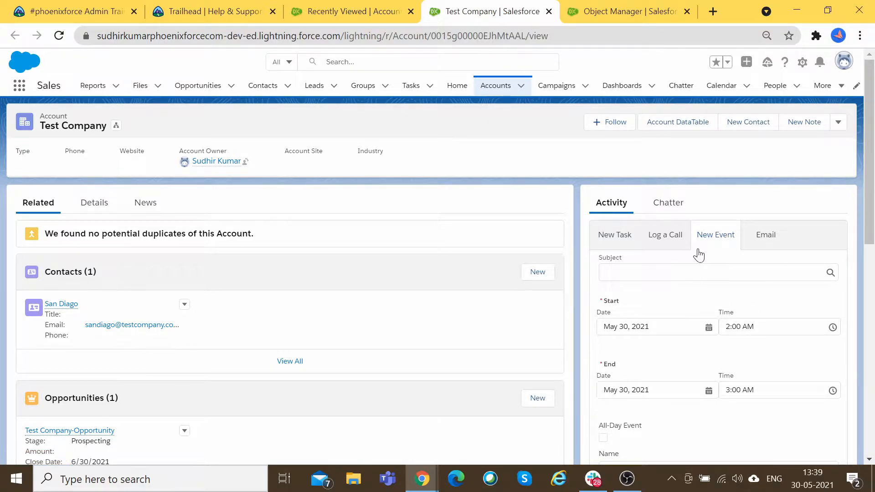
# Step: Switch between the account's Chatter and Activity views, ending on a blank New Task form
pyautogui.click(673, 203)
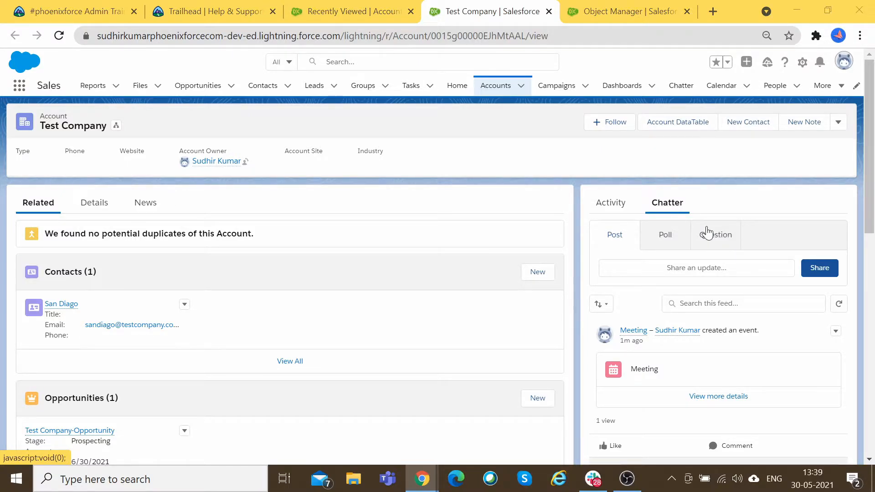
pyautogui.hotkey('alt', 'Tab')
pyautogui.hotkey('alt', 'Tab')
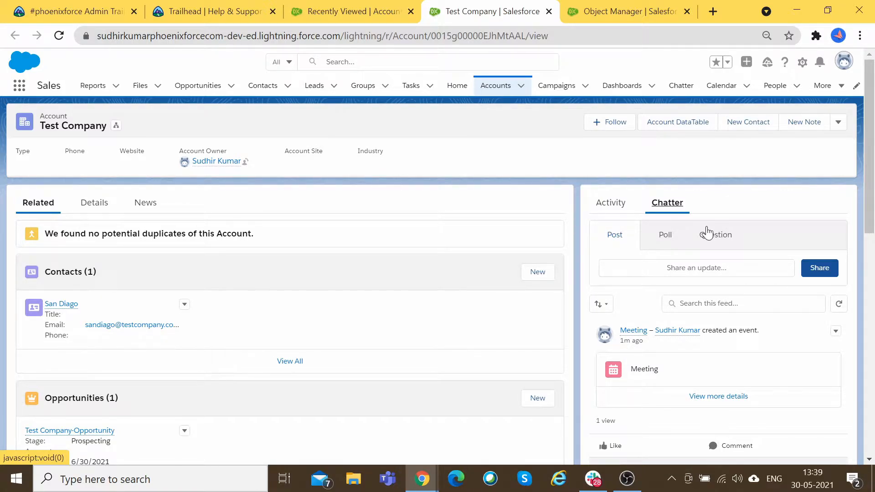
pyautogui.scroll(-5, 587, 372)
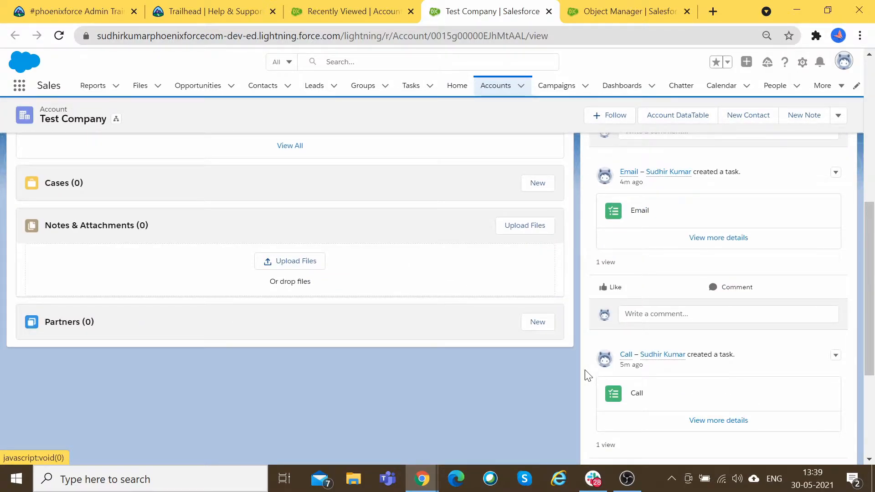
pyautogui.scroll(6, 586, 376)
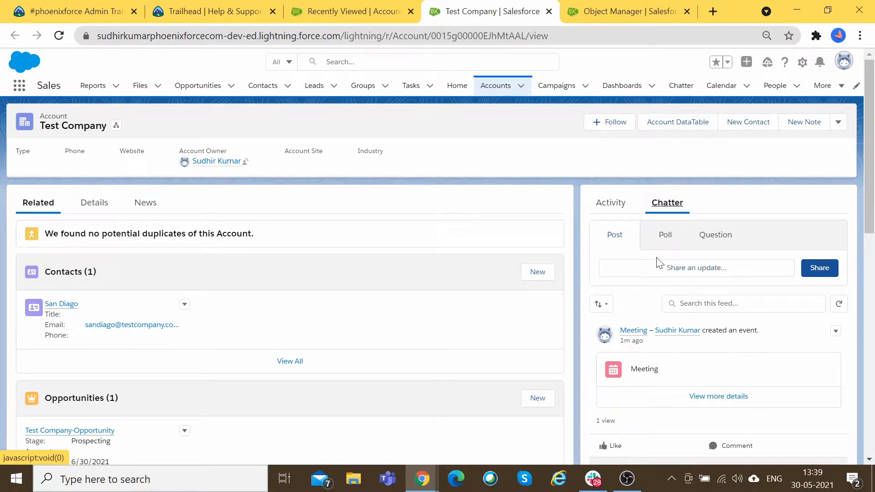
pyautogui.click(609, 207)
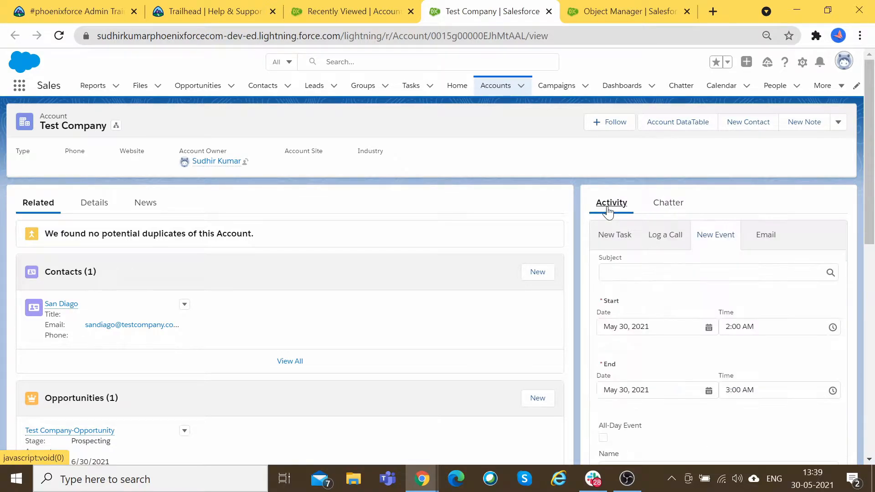
pyautogui.click(658, 209)
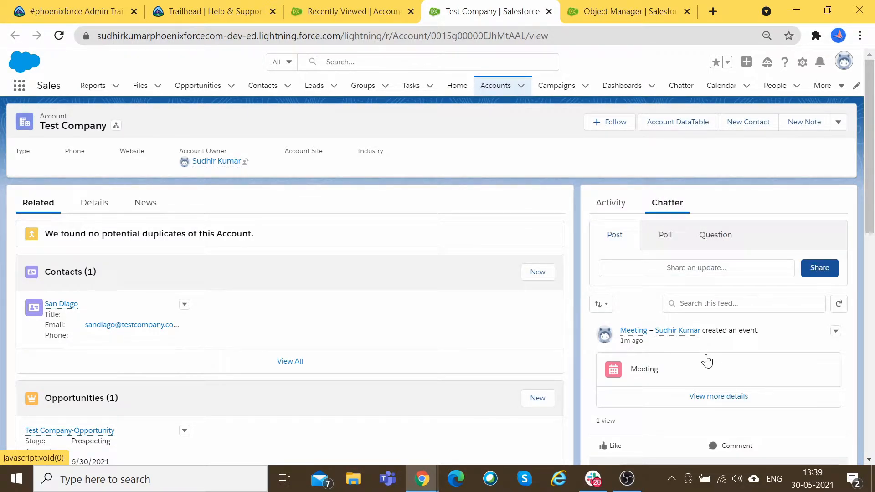
pyautogui.click(611, 203)
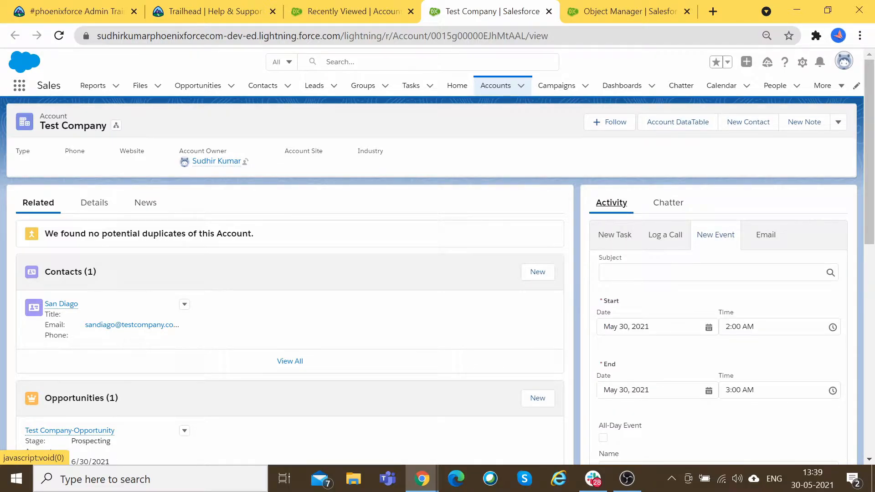
pyautogui.click(621, 239)
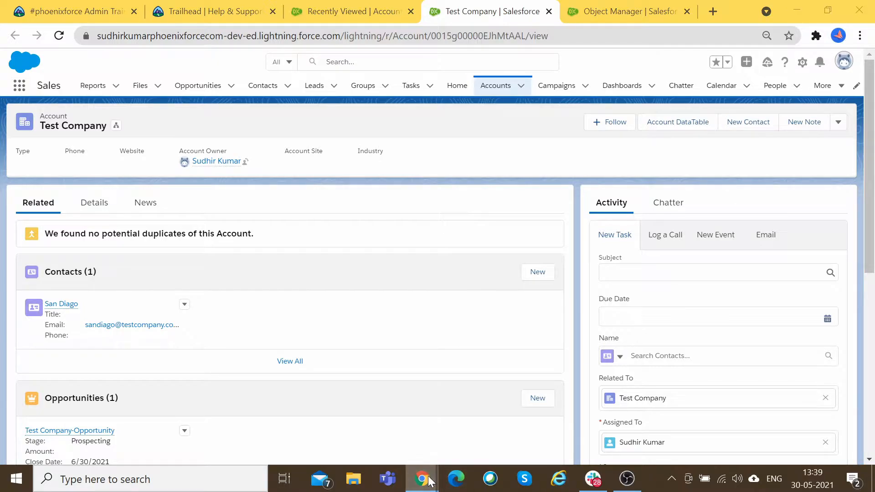
pyautogui.moveTo(422, 478)
pyautogui.click(431, 412)
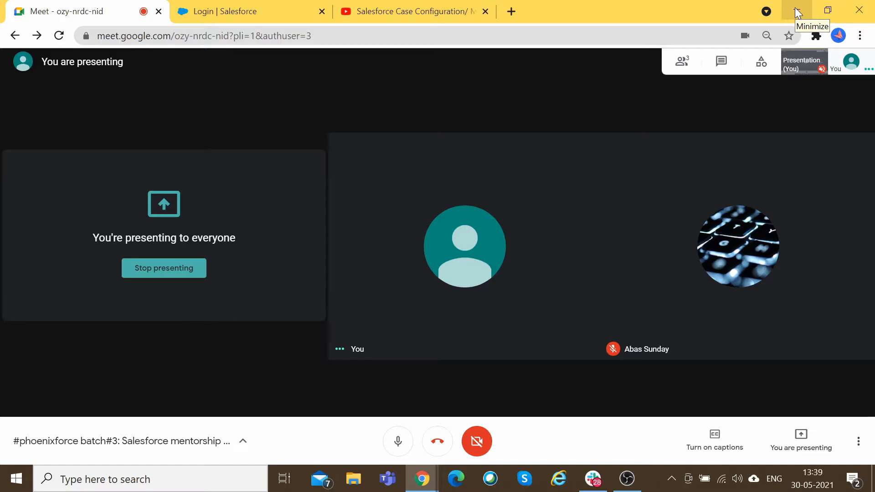
pyautogui.click(795, 9)
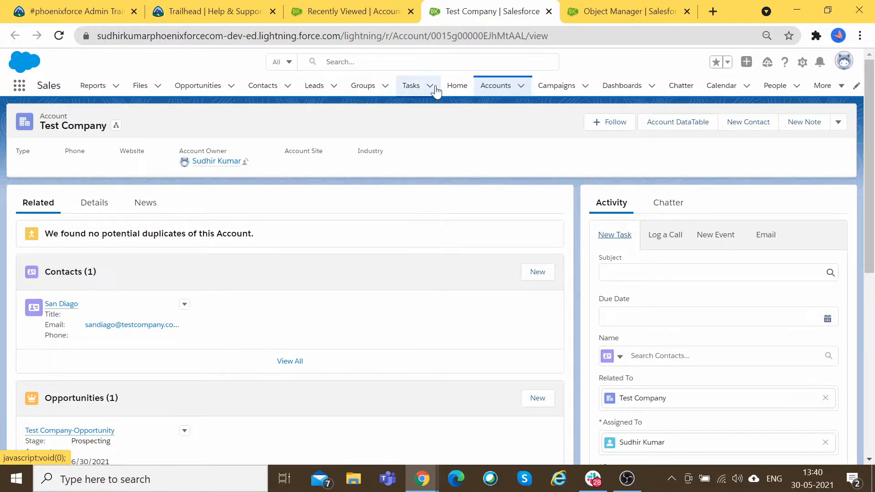
pyautogui.click(18, 88)
pyautogui.write('Task')
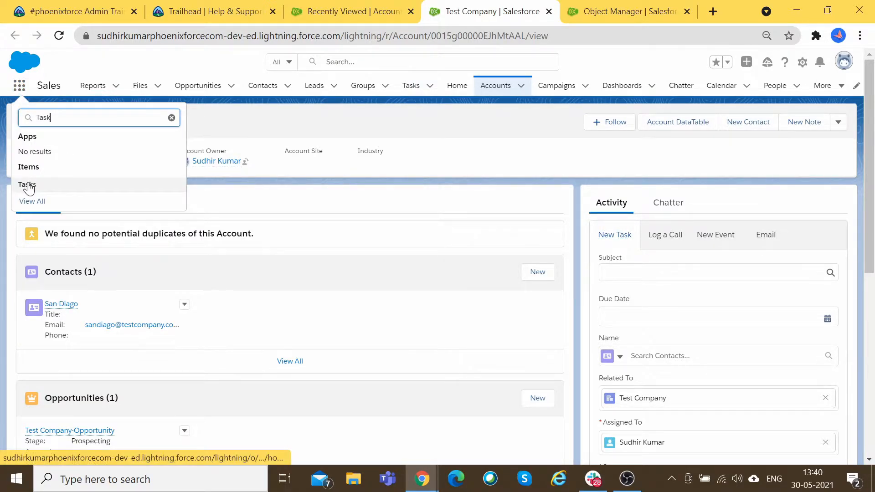
pyautogui.press('BackSpace')
pyautogui.press('BackSpace')
pyautogui.press('BackSpace')
pyautogui.press('BackSpace')
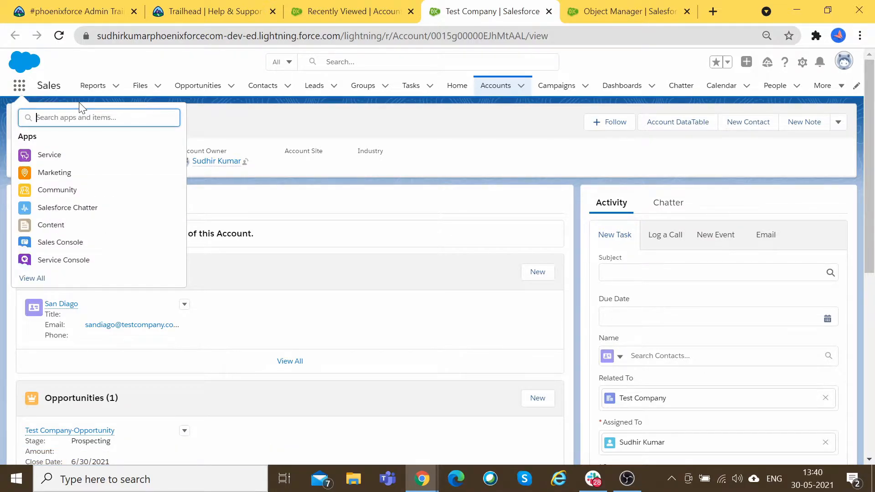
pyautogui.write('Event')
pyautogui.press('BackSpace')
pyautogui.press('BackSpace')
pyautogui.press('BackSpace')
pyautogui.press('BackSpace')
pyautogui.write('Ev')
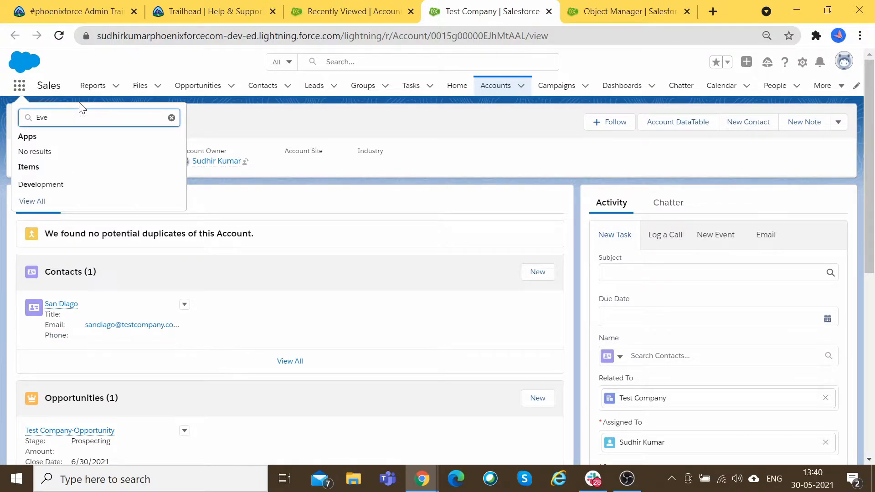
pyautogui.press('BackSpace')
pyautogui.press('BackSpace')
pyautogui.write('Act')
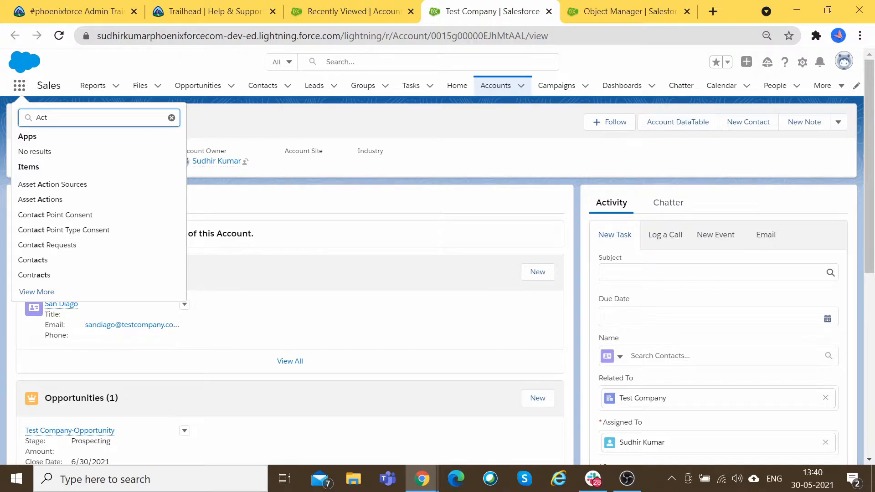
pyautogui.click(171, 117)
pyautogui.click(403, 113)
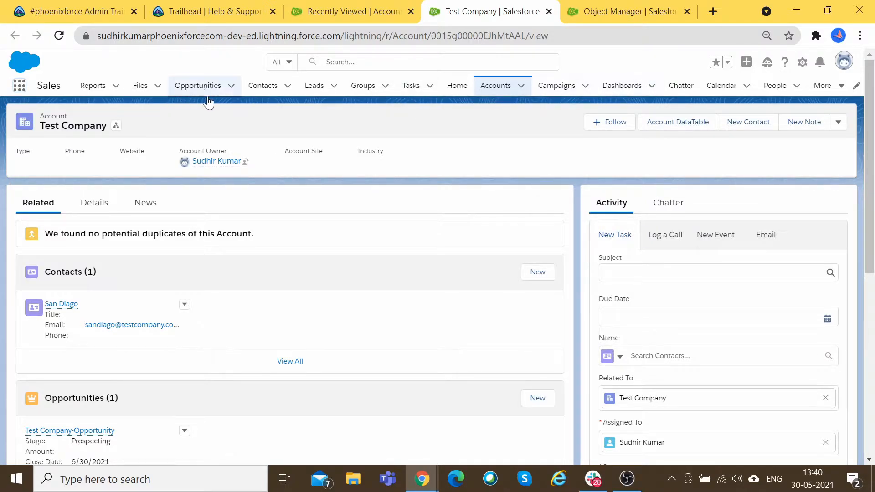
pyautogui.click(19, 86)
pyautogui.write('calen')
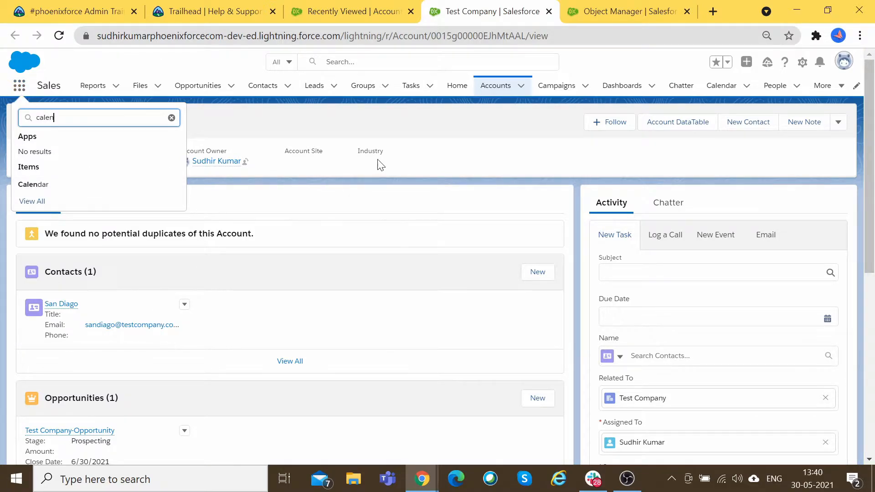
pyautogui.click(506, 158)
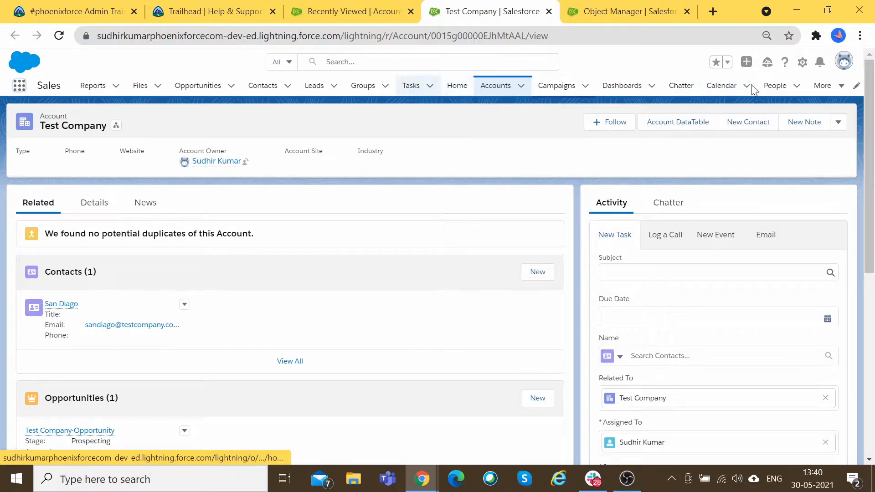
# Step: Start a new task record and link it to the contact found by searching 't'
pyautogui.click(430, 87)
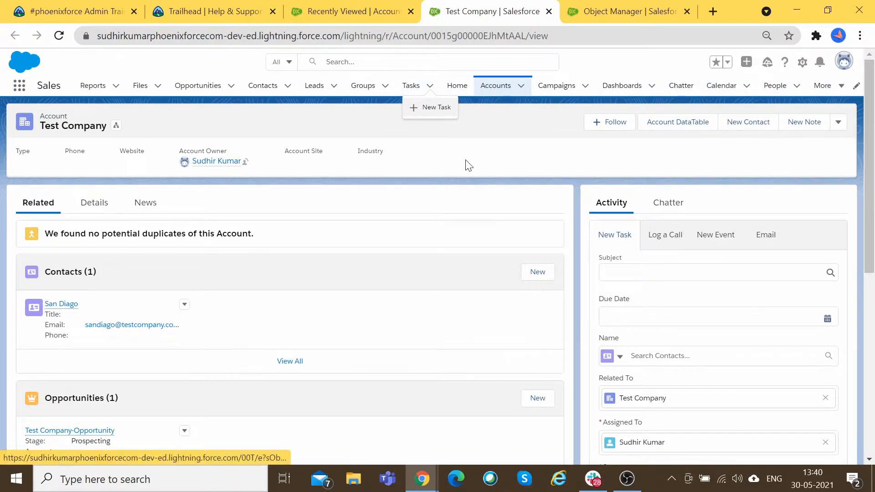
pyautogui.click(436, 108)
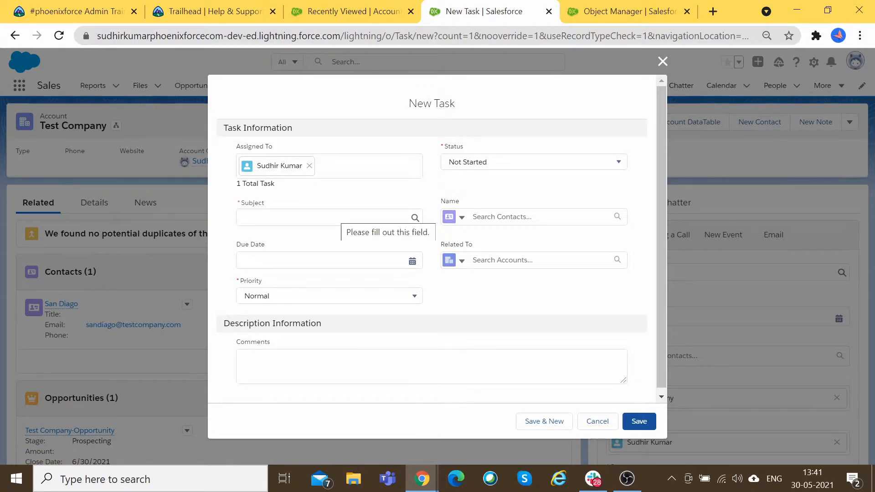
pyautogui.click(461, 218)
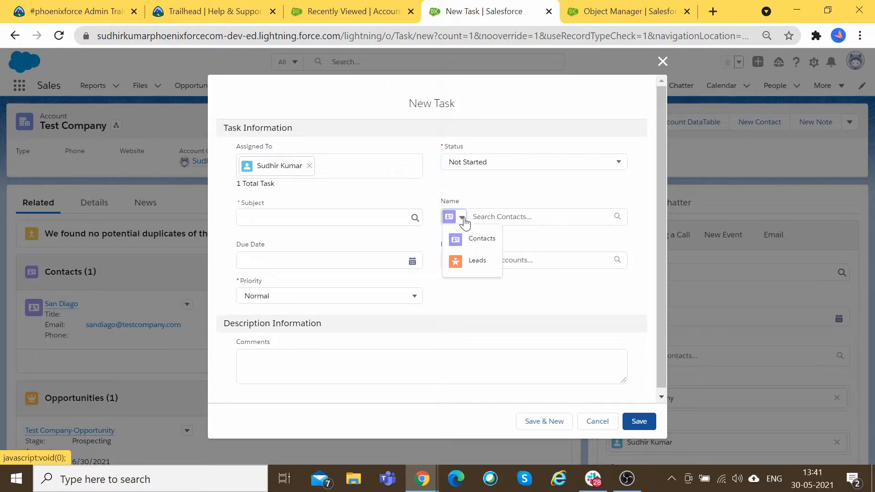
pyautogui.click(551, 200)
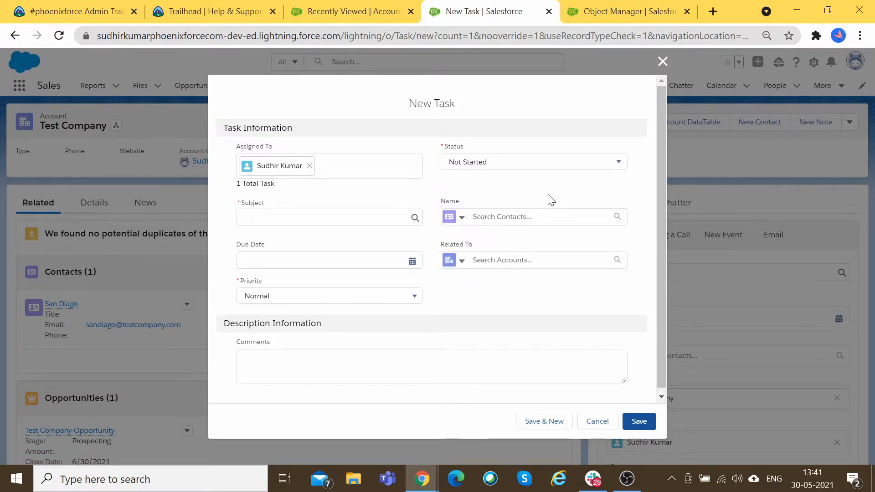
pyautogui.click(502, 217)
pyautogui.write('test')
pyautogui.click(501, 256)
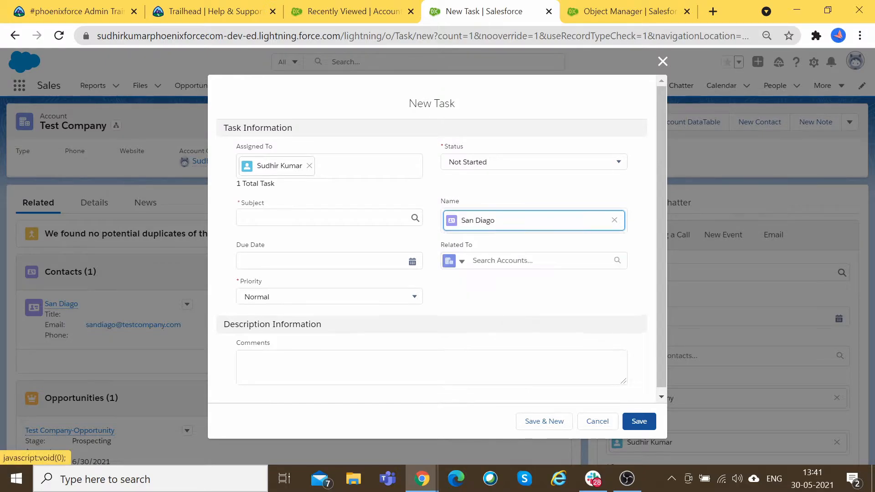
# Step: Set subject Send Letter and due date 5/31/2021, then cancel the task unsaved
pyautogui.click(285, 218)
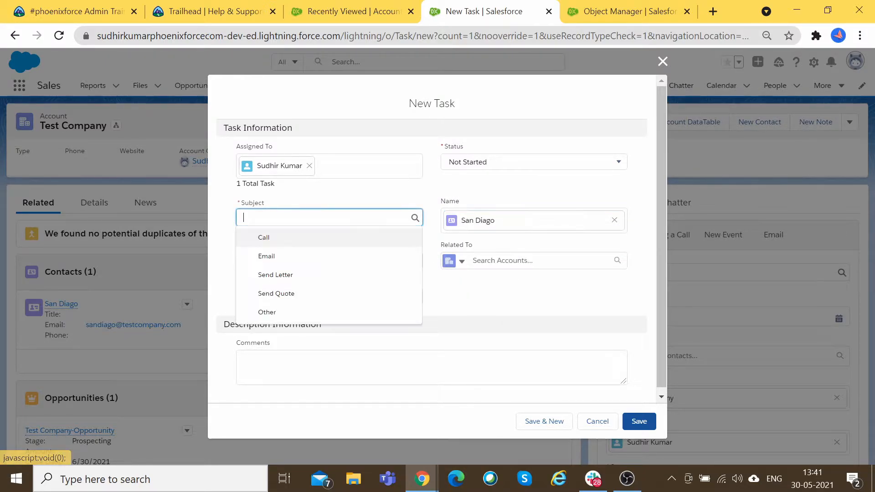
pyautogui.click(292, 279)
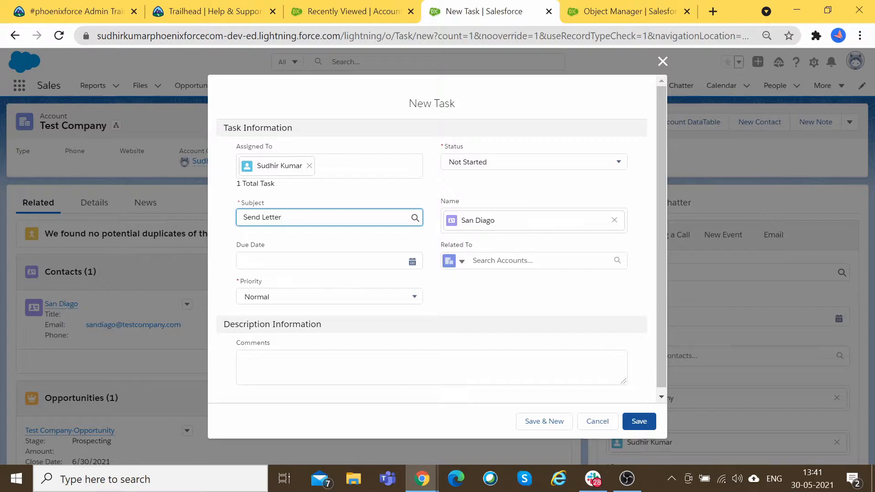
pyautogui.click(411, 261)
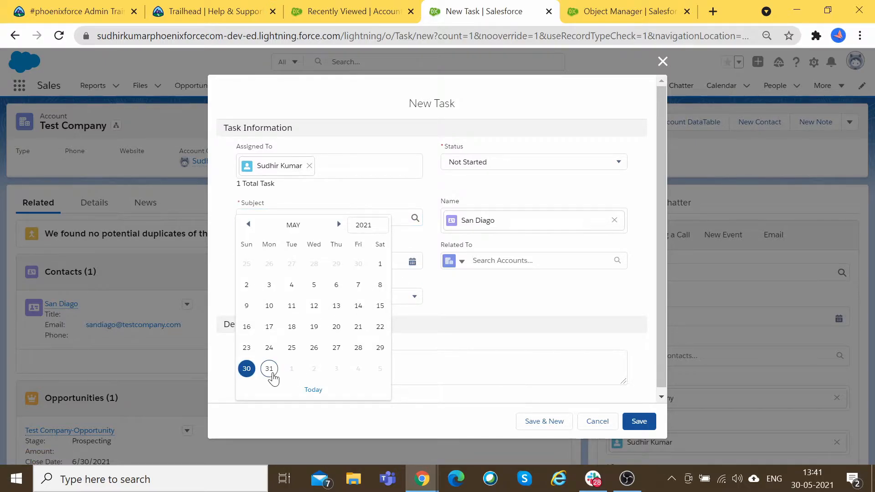
pyautogui.click(270, 369)
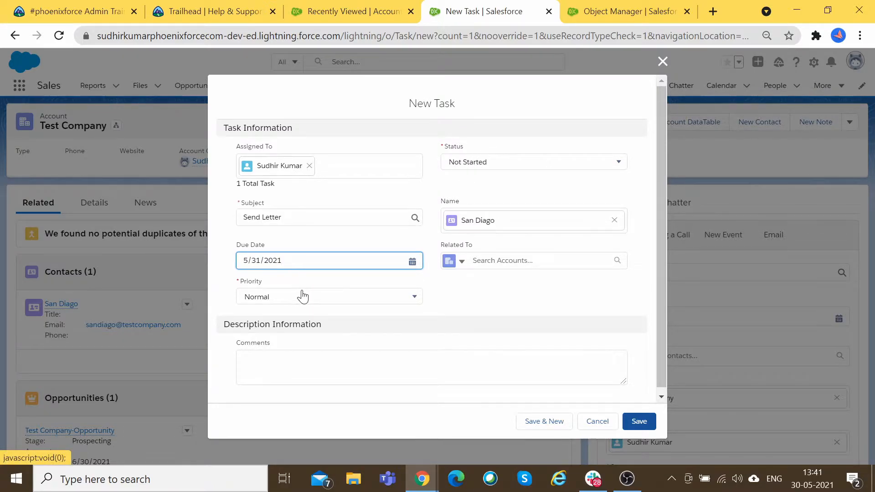
pyautogui.scroll(-1, 303, 294)
pyautogui.click(257, 360)
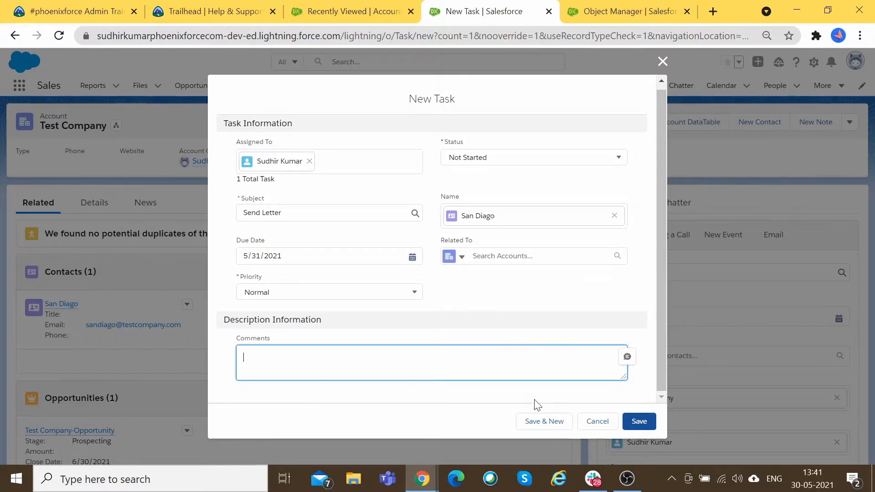
pyautogui.click(606, 428)
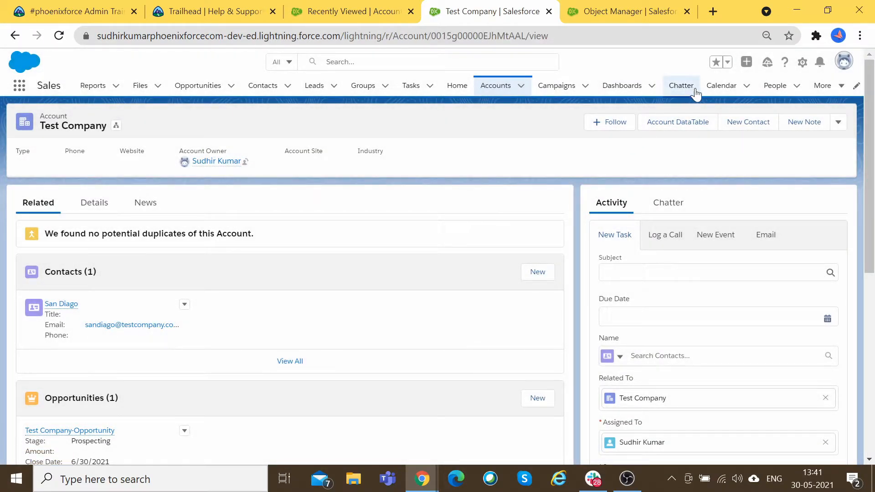
# Step: Go to the Calendar, glancing at its recently viewed records list
pyautogui.click(721, 87)
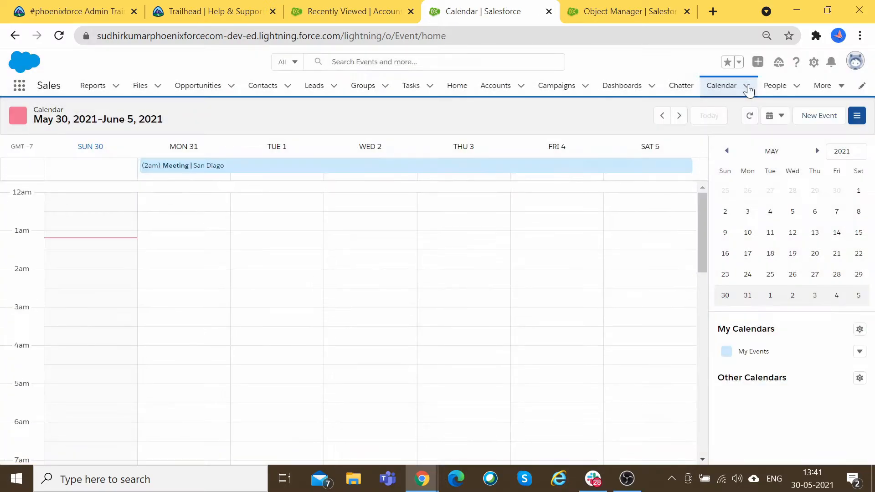
pyautogui.click(747, 86)
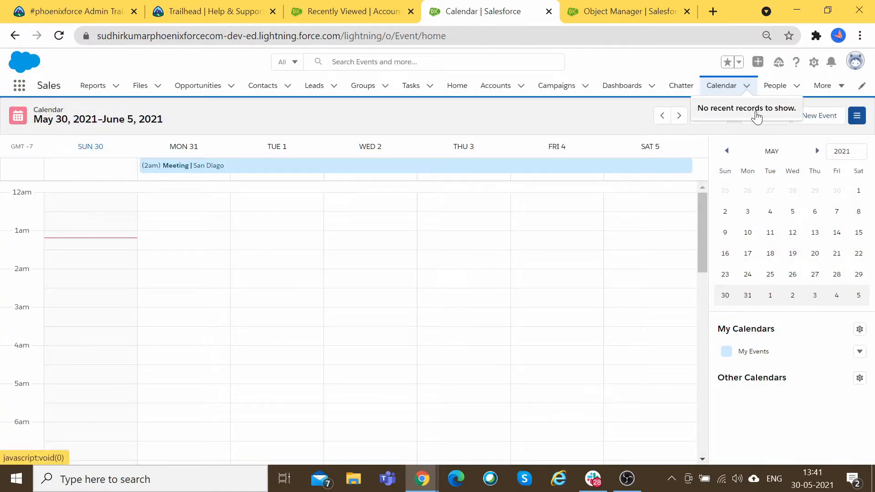
pyautogui.click(720, 87)
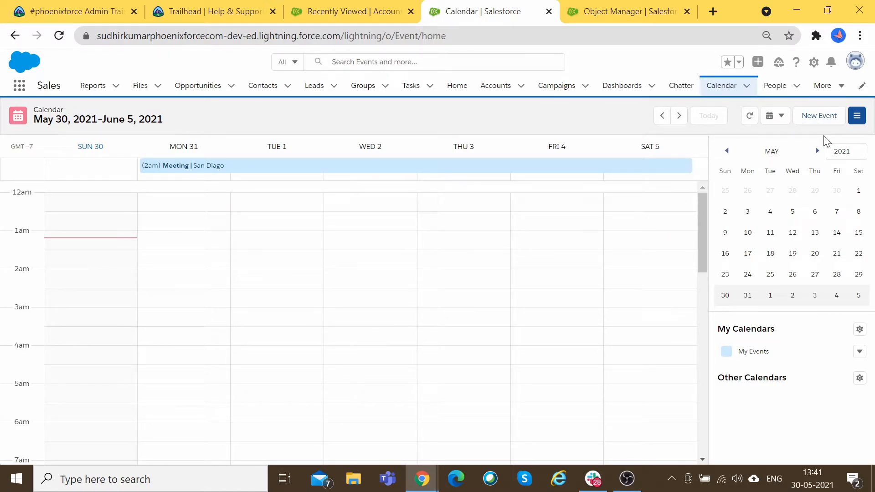
# Step: Begin a new calendar event and browse the Name and Related To record-type lists
pyautogui.click(817, 117)
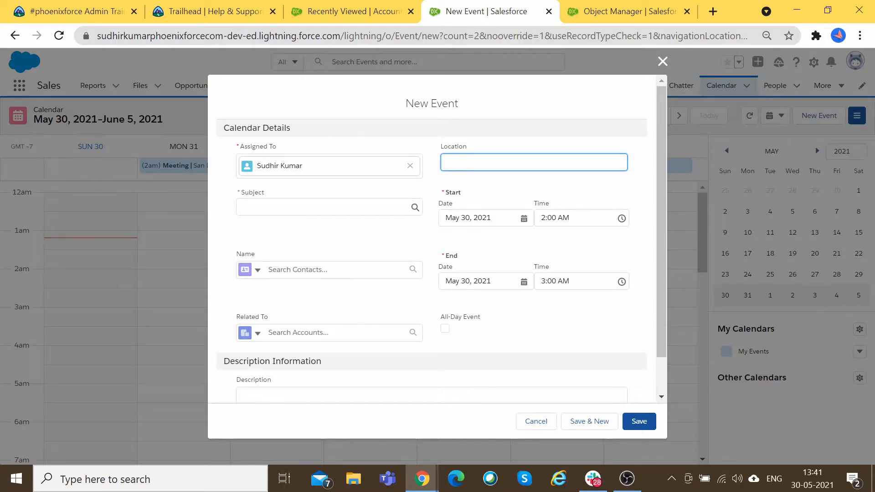
pyautogui.click(258, 270)
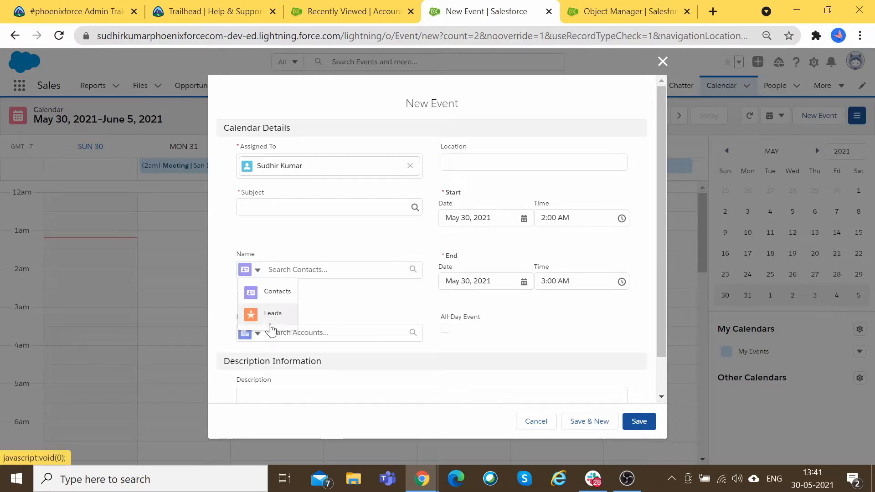
pyautogui.click(355, 304)
pyautogui.scroll(-1, 354, 303)
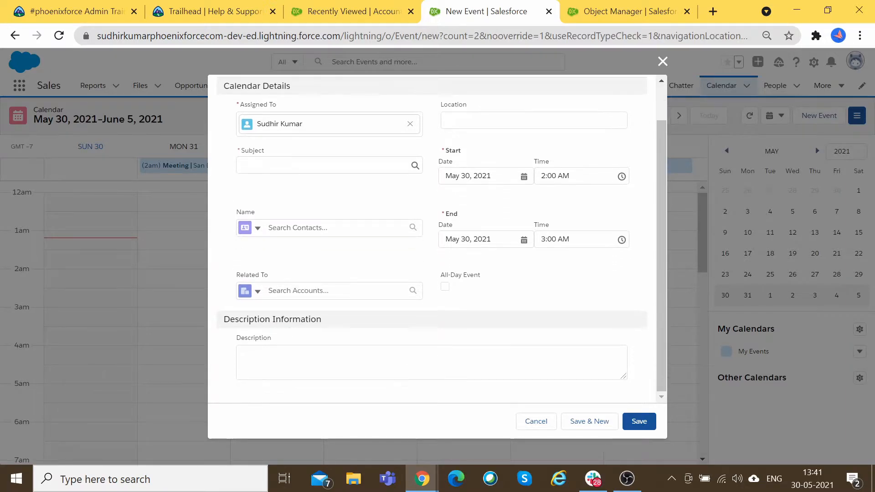
pyautogui.click(254, 293)
pyautogui.click(503, 303)
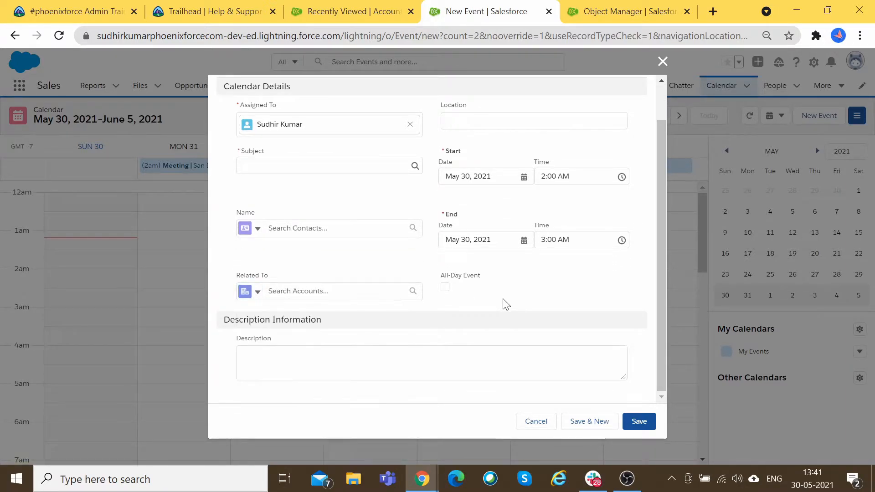
pyautogui.scroll(1, 442, 241)
# Step: Visit the empty Location and Description fields, then discard the new event
pyautogui.click(514, 162)
pyautogui.scroll(-1, 569, 275)
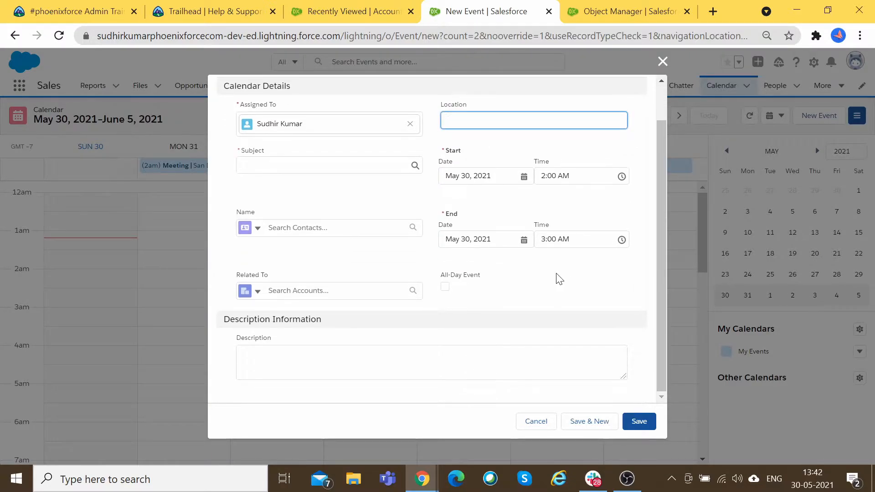
pyautogui.click(527, 278)
pyautogui.click(431, 363)
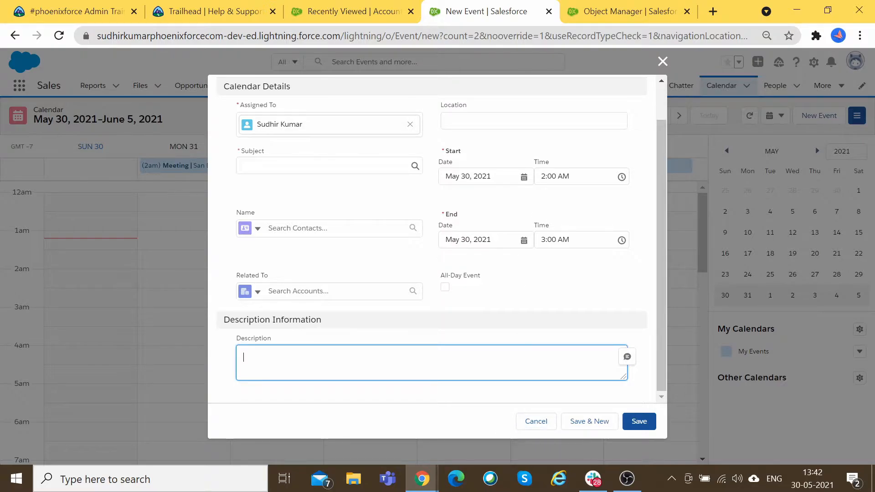
pyautogui.click(542, 427)
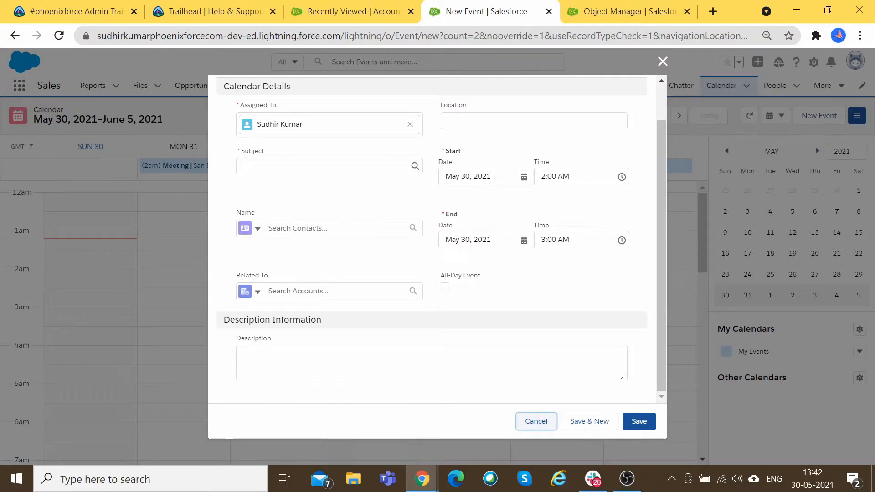
pyautogui.click(537, 419)
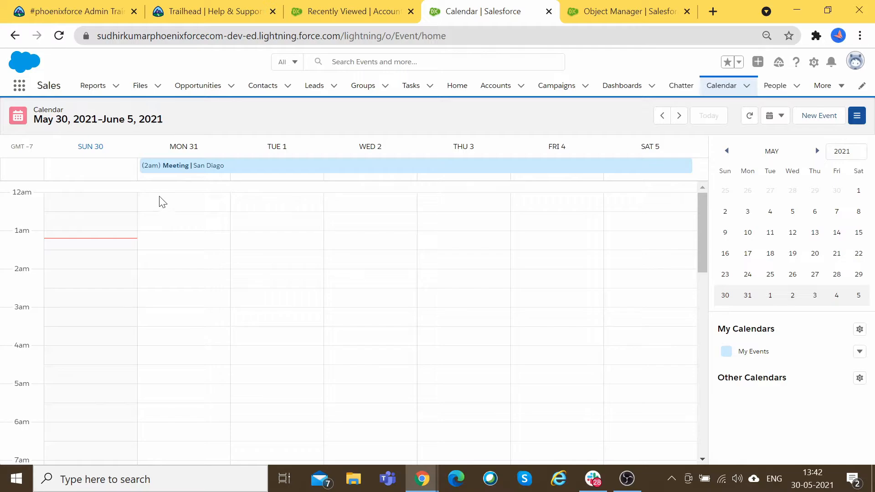
# Step: Open and cancel unsaved new-event forms for Mon May 31 and Thu June 3
pyautogui.click(166, 205)
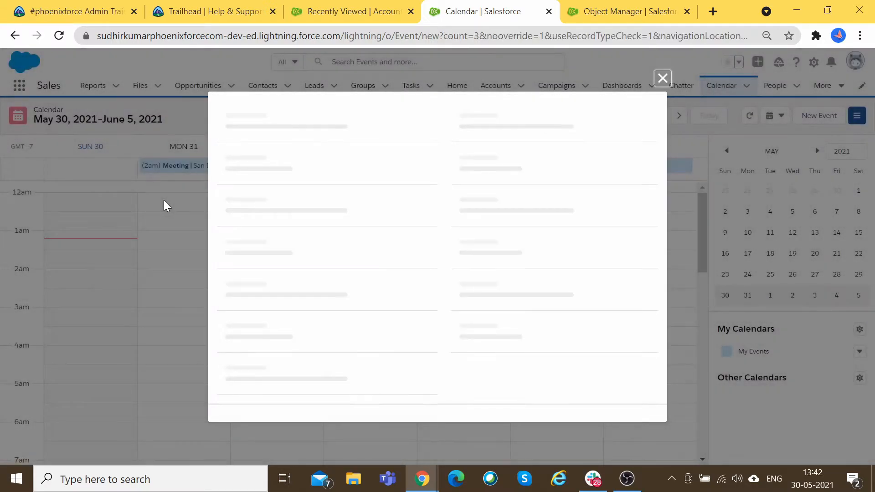
pyautogui.click(663, 61)
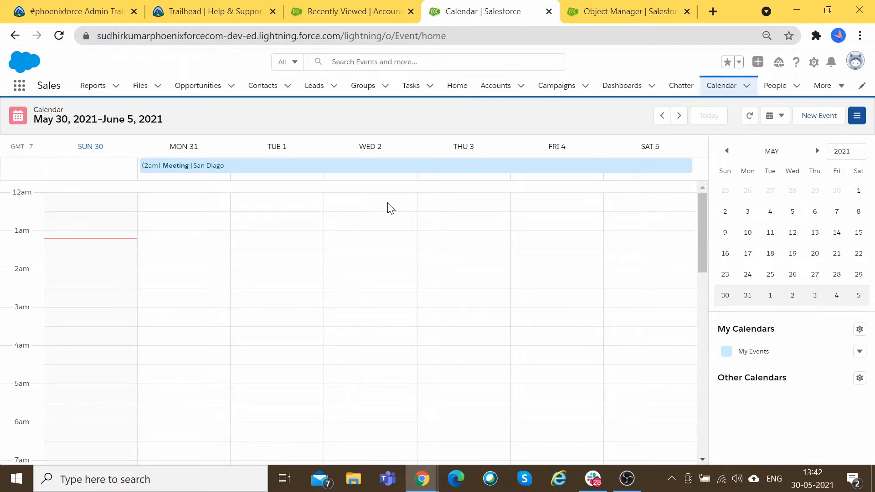
pyautogui.click(454, 201)
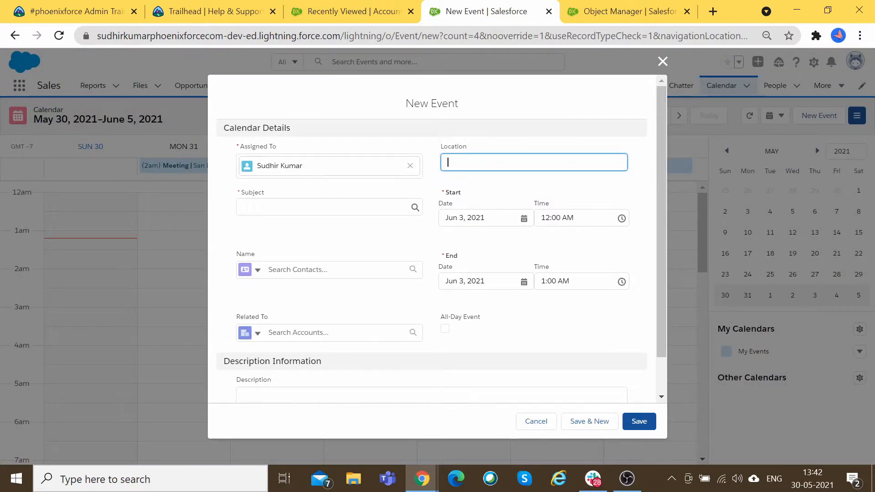
pyautogui.click(536, 421)
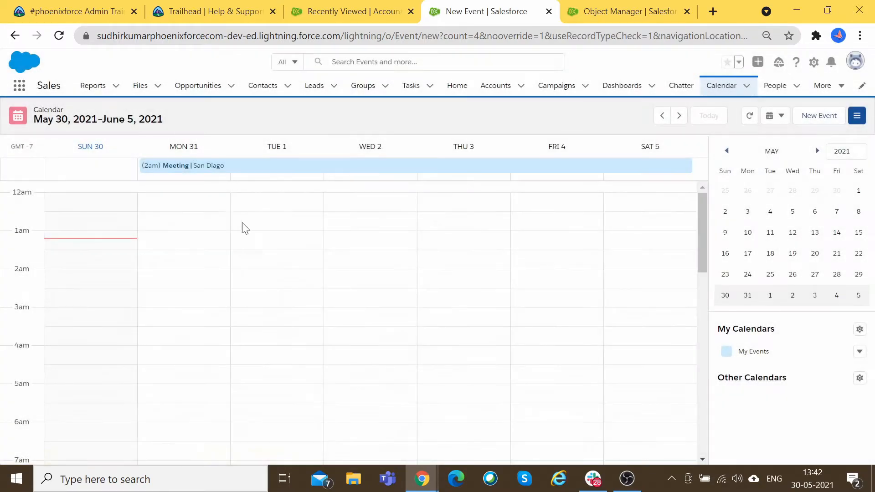
pyautogui.click(176, 237)
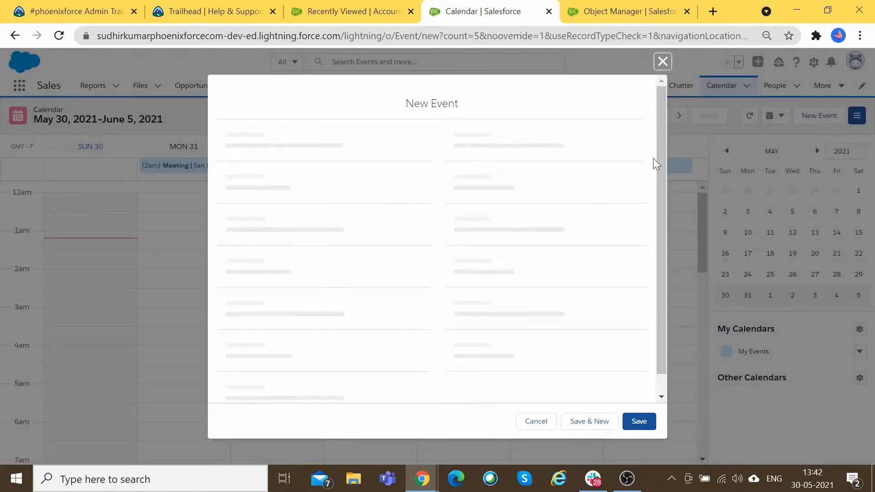
pyautogui.press('Escape')
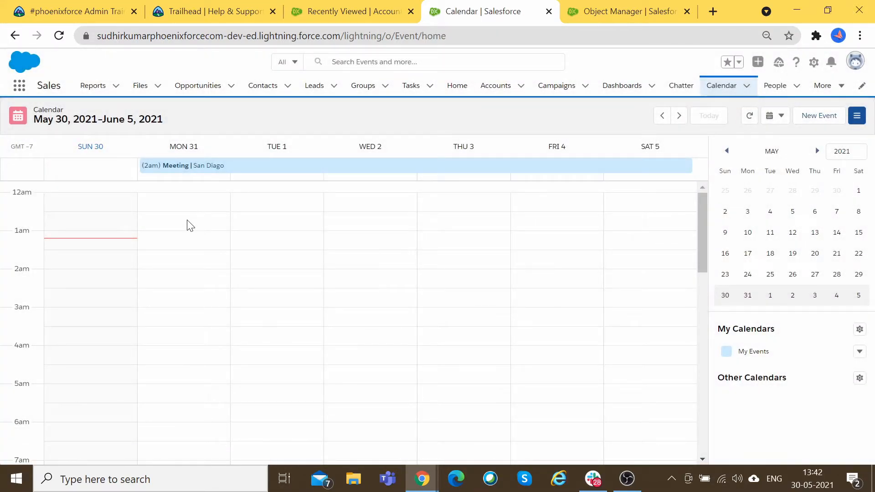
pyautogui.click(450, 225)
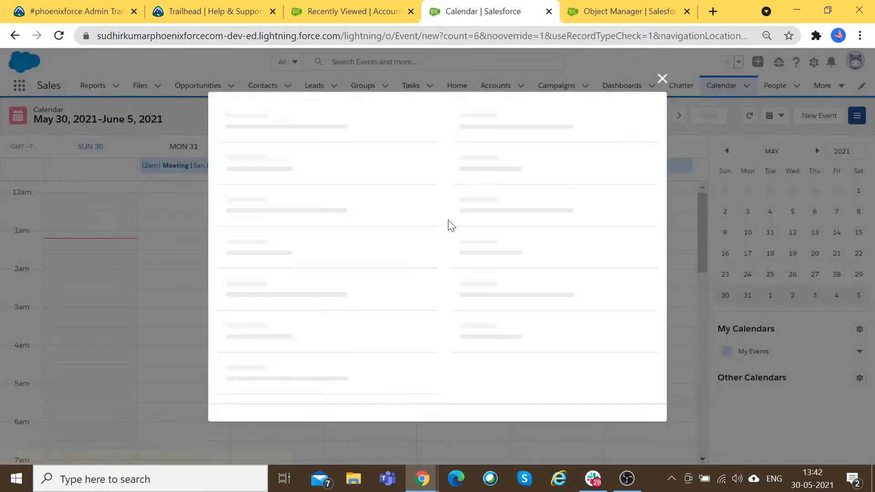
pyautogui.click(530, 421)
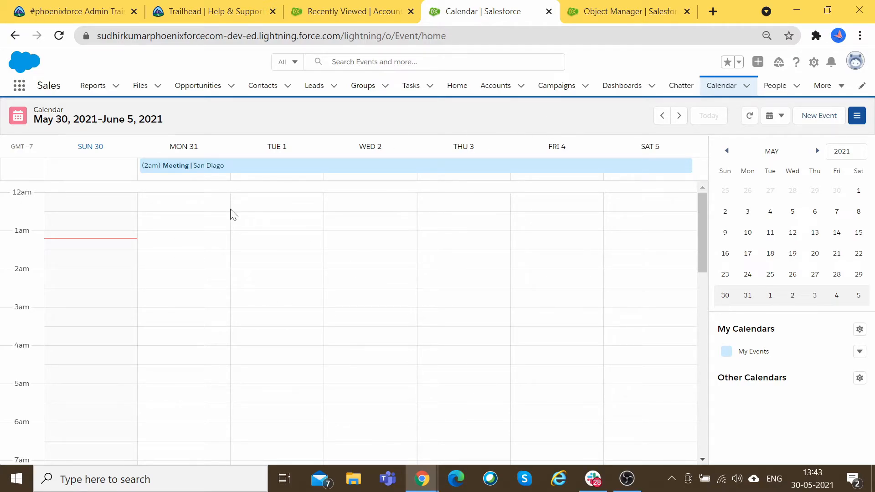
# Step: Reopen and close Mon 31 12am event forms, then view June 6–12 and return to May 30–June 5
pyautogui.click(204, 204)
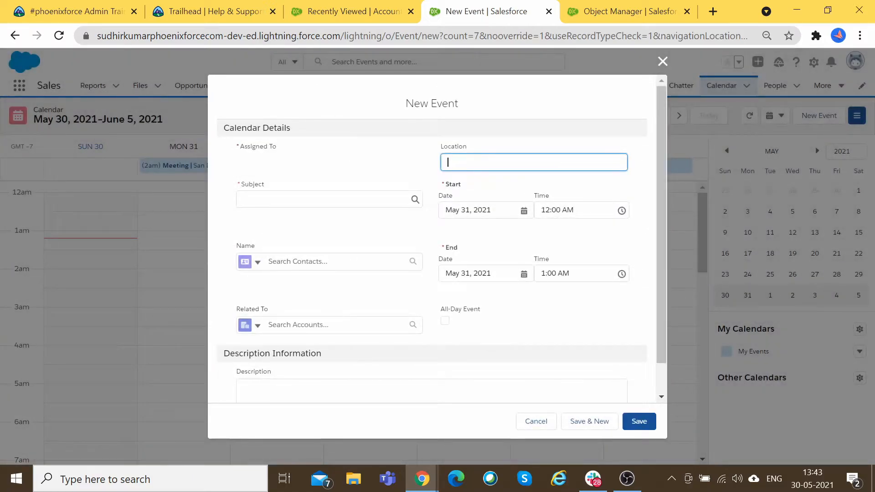
pyautogui.click(662, 61)
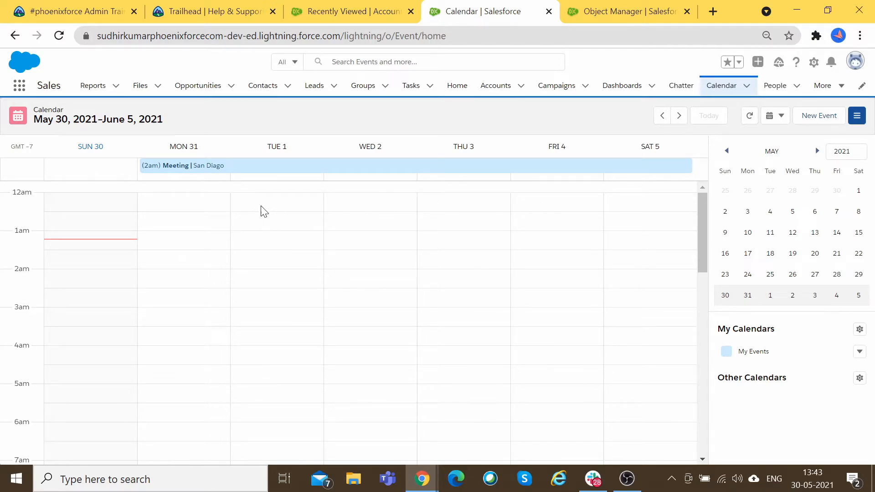
pyautogui.click(204, 212)
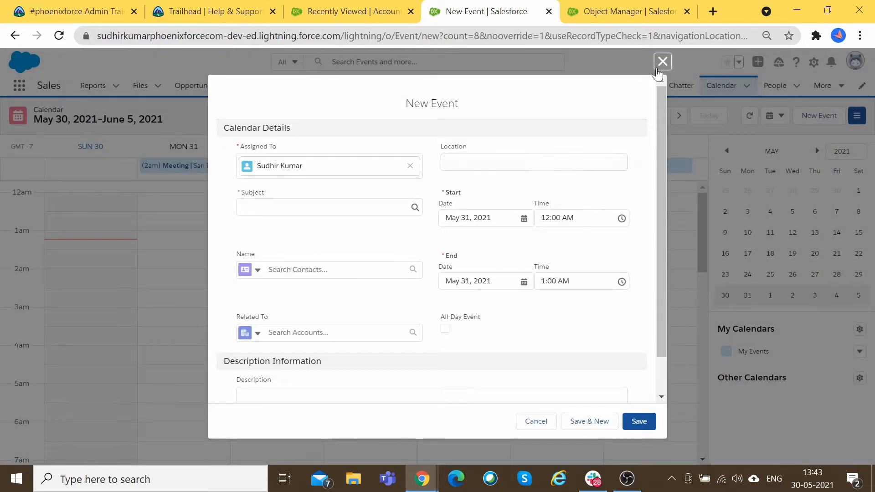
pyautogui.click(662, 62)
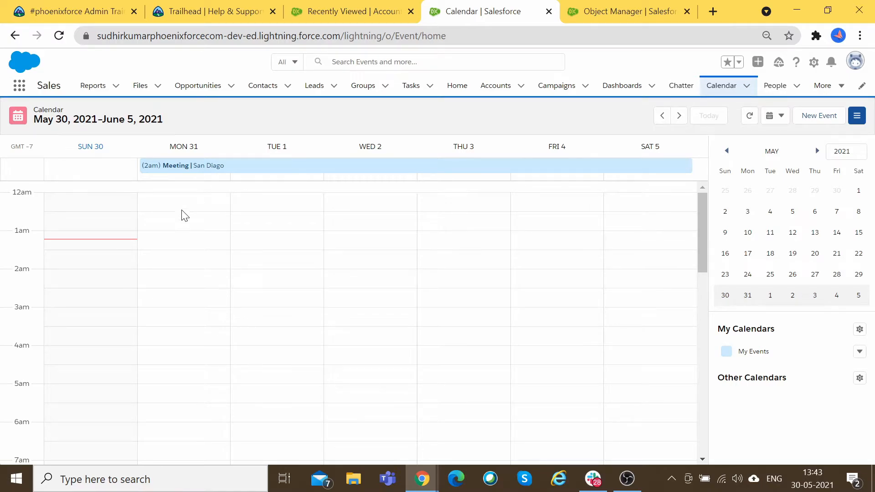
pyautogui.scroll(-2, 184, 214)
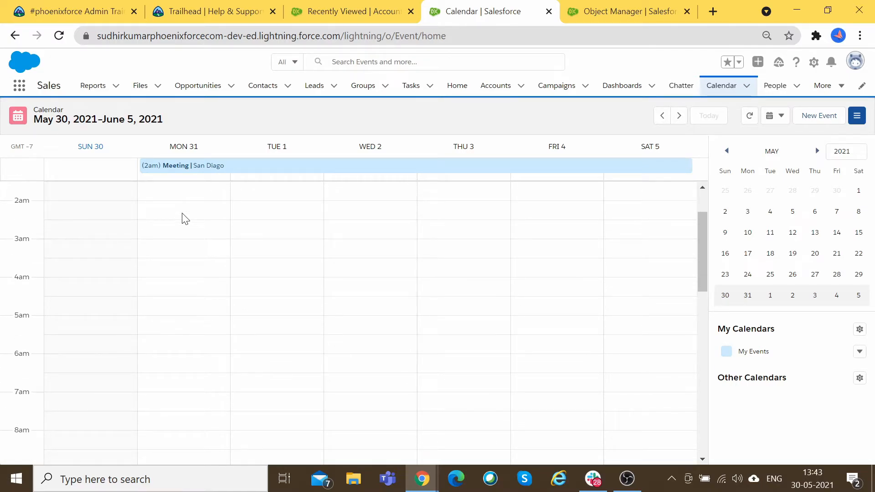
pyautogui.click(678, 115)
pyautogui.click(662, 115)
pyautogui.scroll(2, 494, 230)
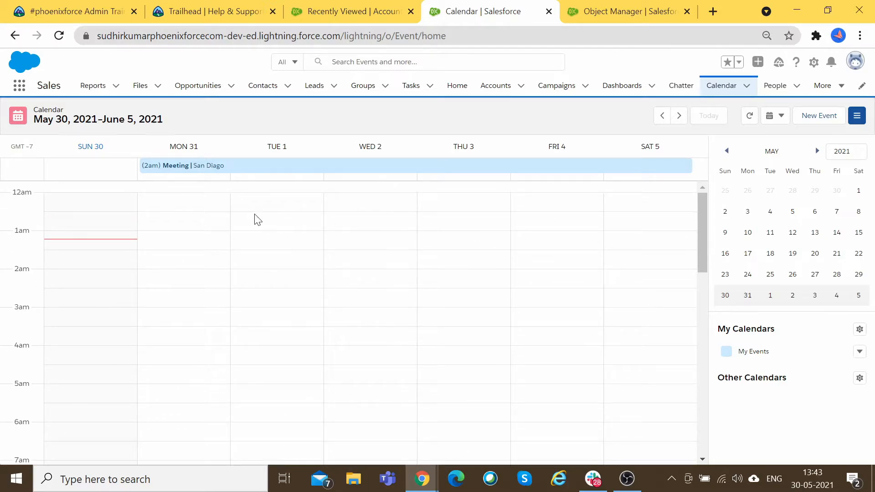
# Step: Start two more Mon 31 events from 12:30am and discard both unsaved
pyautogui.click(221, 223)
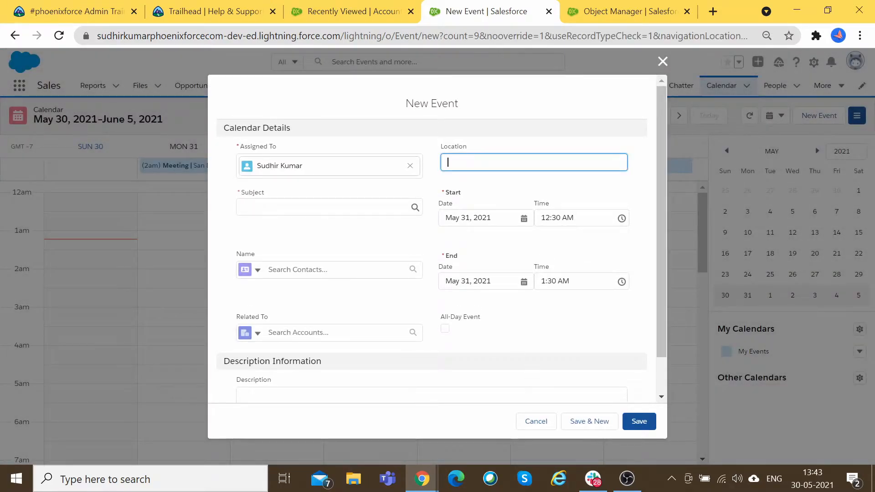
pyautogui.click(537, 421)
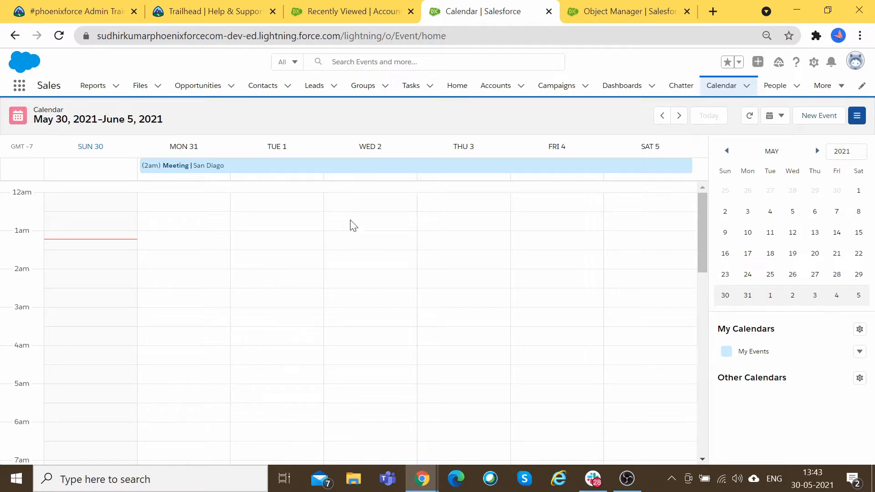
pyautogui.click(279, 239)
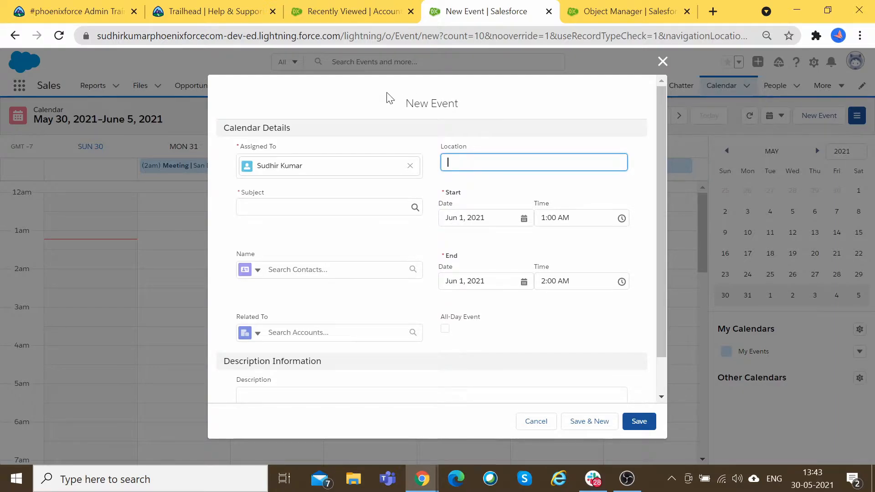
pyautogui.scroll(-1, 500, 341)
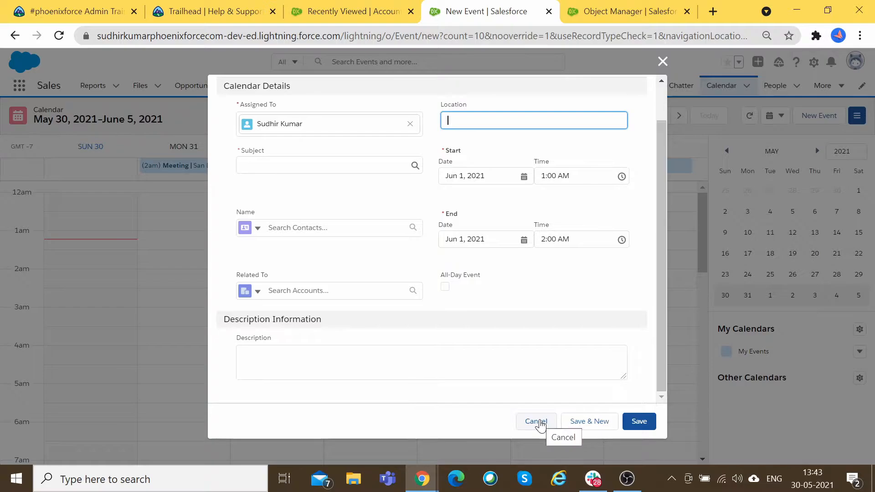
pyautogui.click(538, 422)
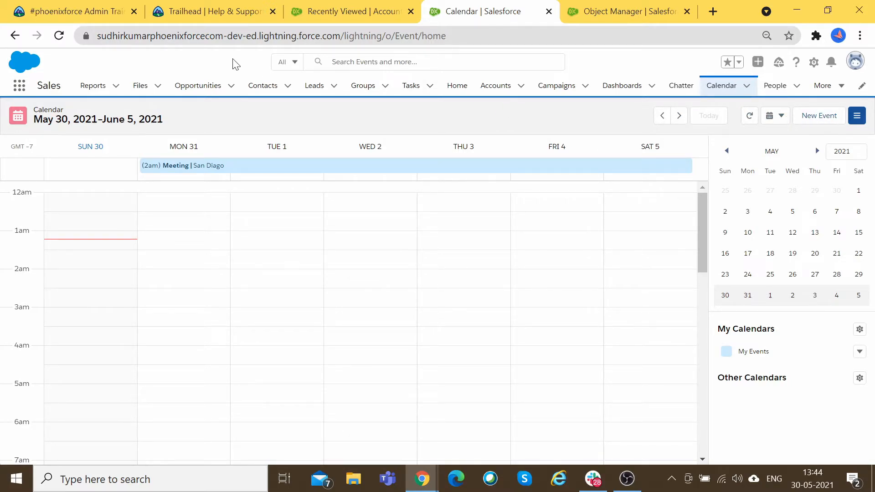
# Step: Return to Recently Viewed Accounts and open the Test Company account
pyautogui.click(348, 11)
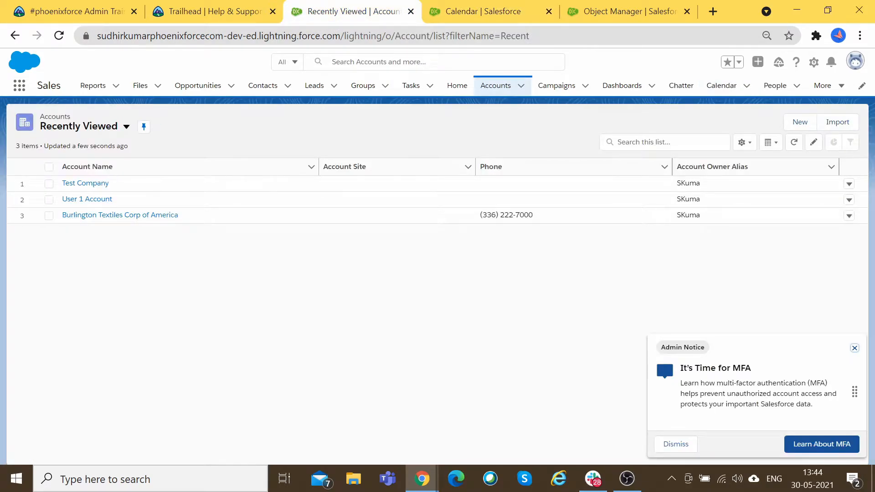
pyautogui.click(104, 184)
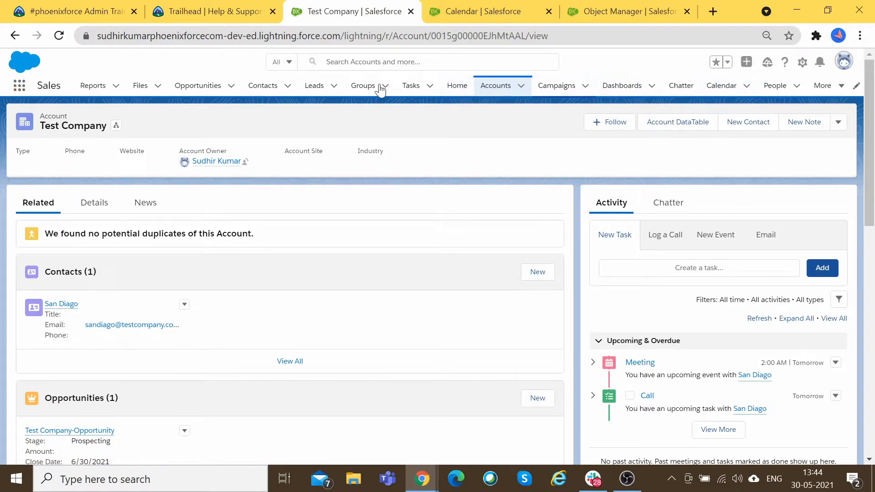
# Step: Find Chatter through an App Launcher search for 'Chat' and open it
pyautogui.click(20, 88)
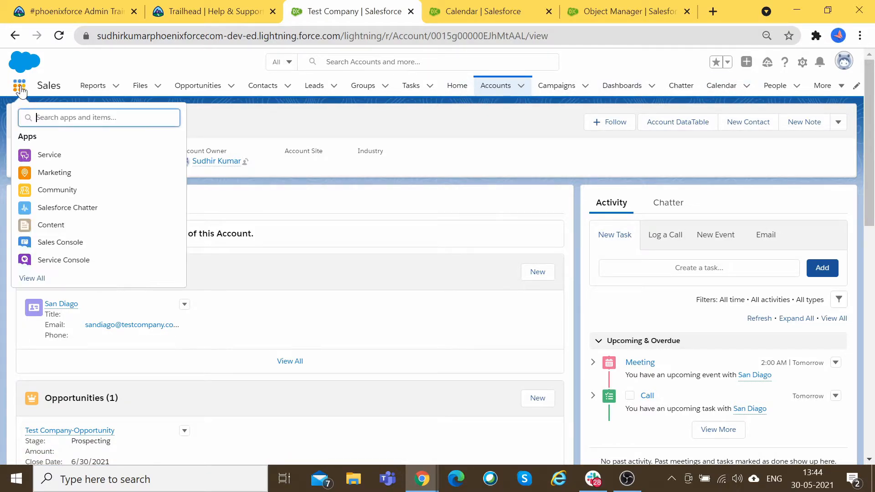
pyautogui.write('Chatte')
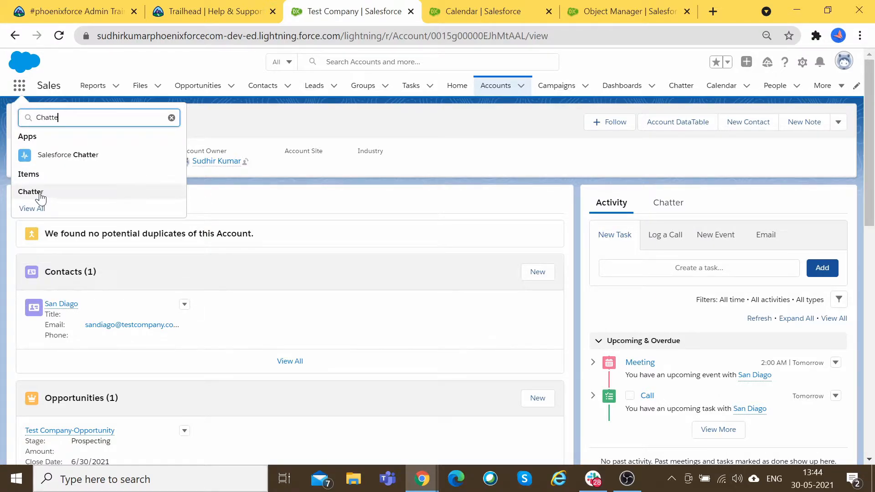
pyautogui.click(40, 193)
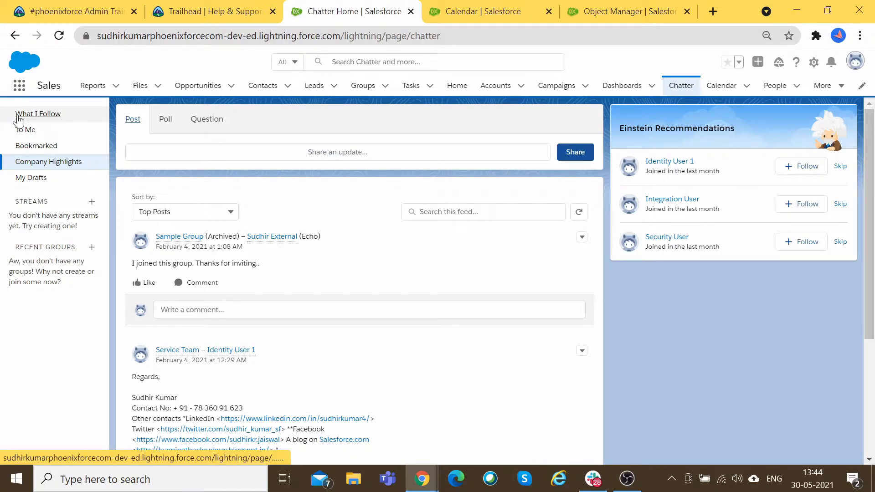
# Step: Browse the What I Follow, To Me, Bookmarked, Company Highlights and My Drafts feeds, checking draft sort options
pyautogui.click(38, 115)
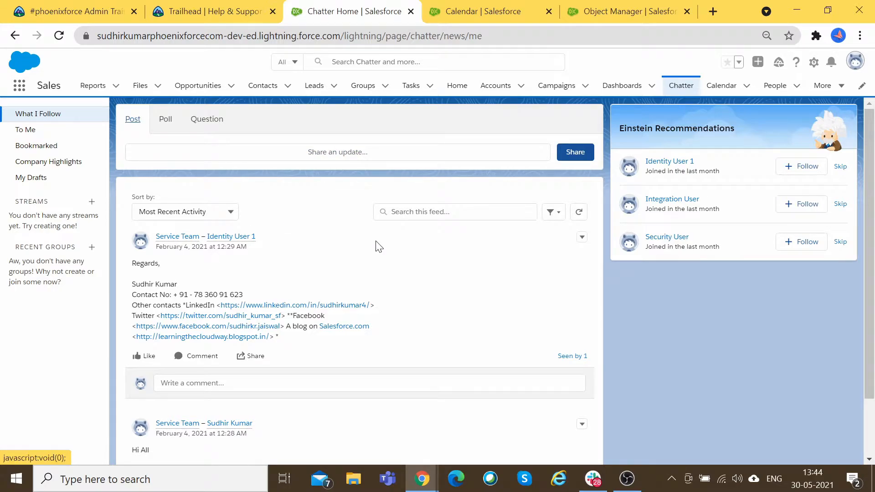
pyautogui.scroll(-2, 171, 272)
pyautogui.scroll(2, 452, 349)
pyautogui.click(26, 130)
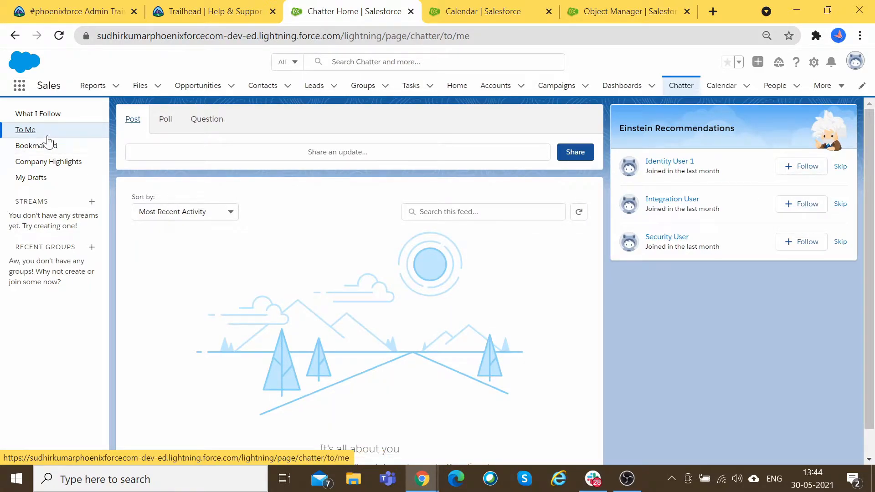
pyautogui.click(45, 149)
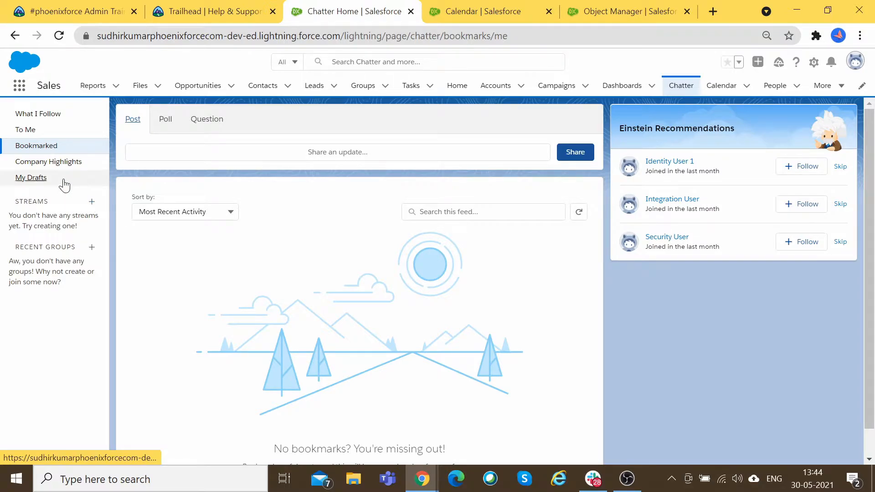
pyautogui.click(49, 164)
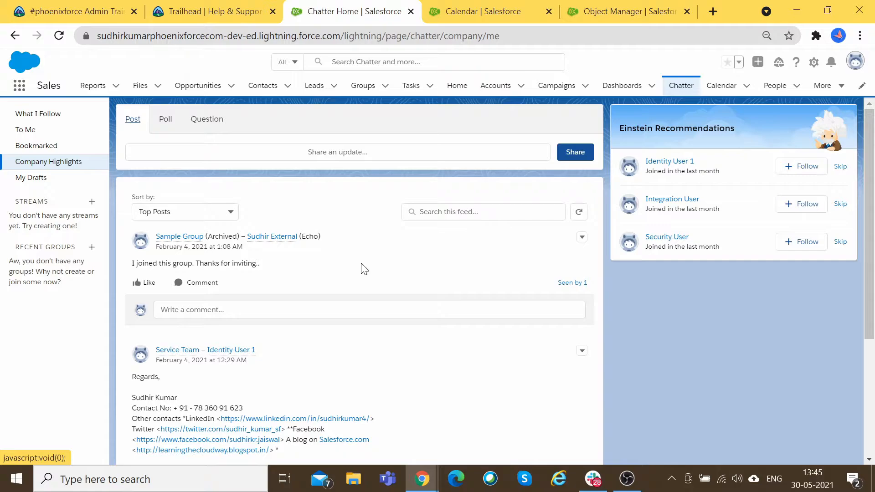
pyautogui.scroll(-4, 296, 219)
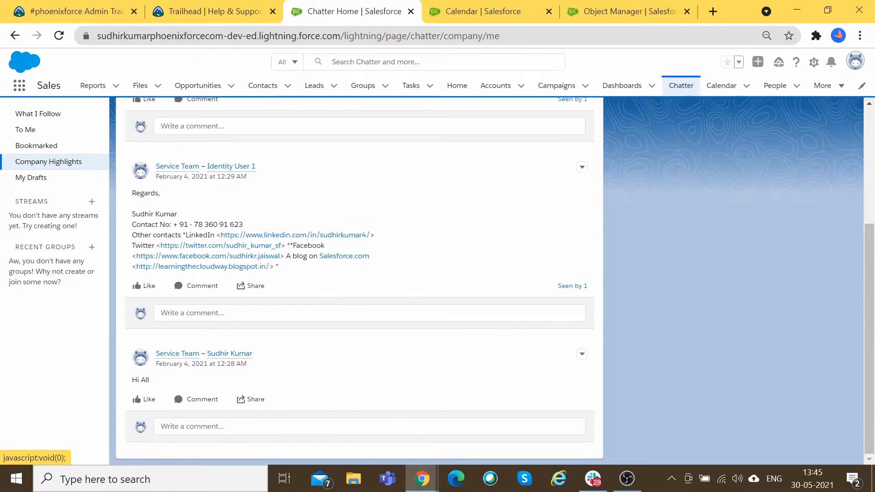
pyautogui.scroll(4, 299, 187)
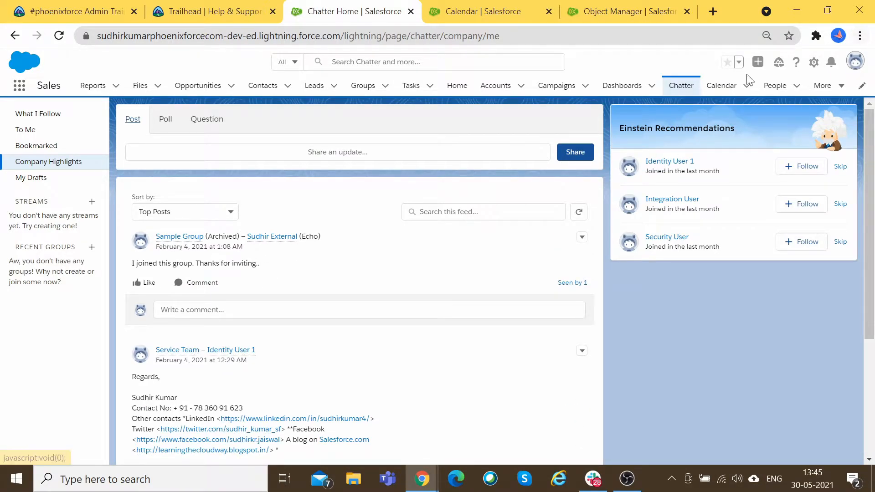
pyautogui.click(34, 182)
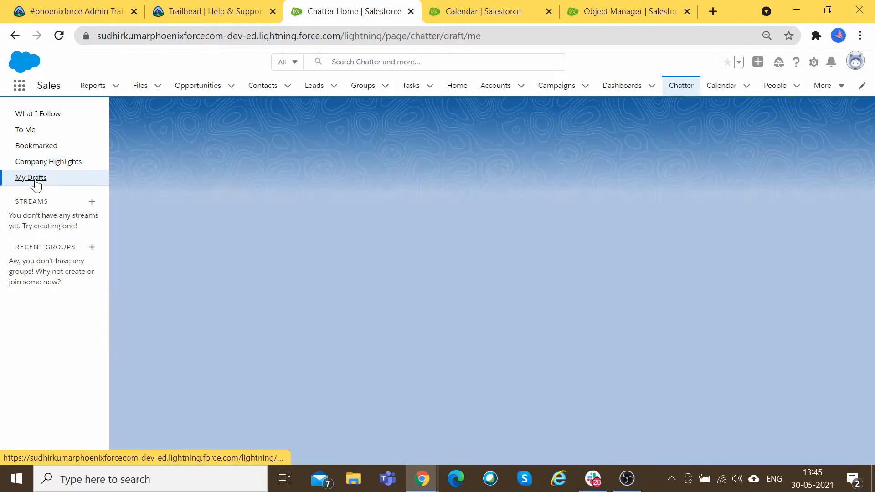
pyautogui.click(205, 140)
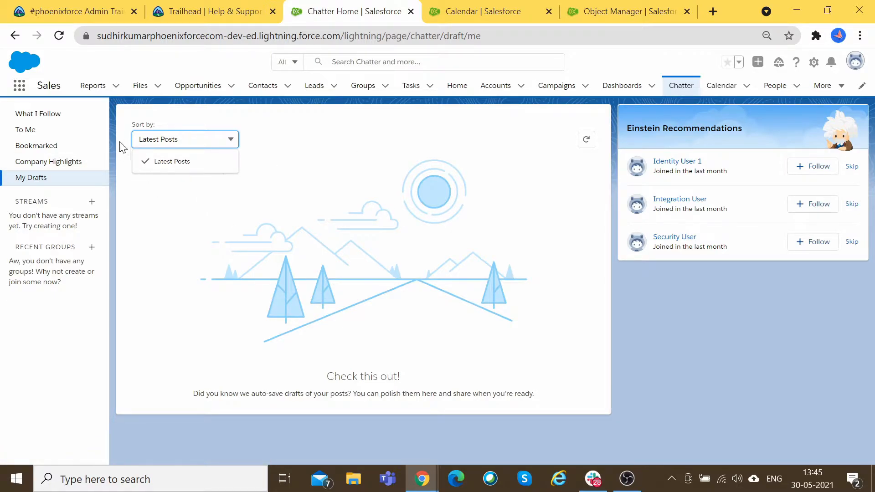
pyautogui.click(35, 119)
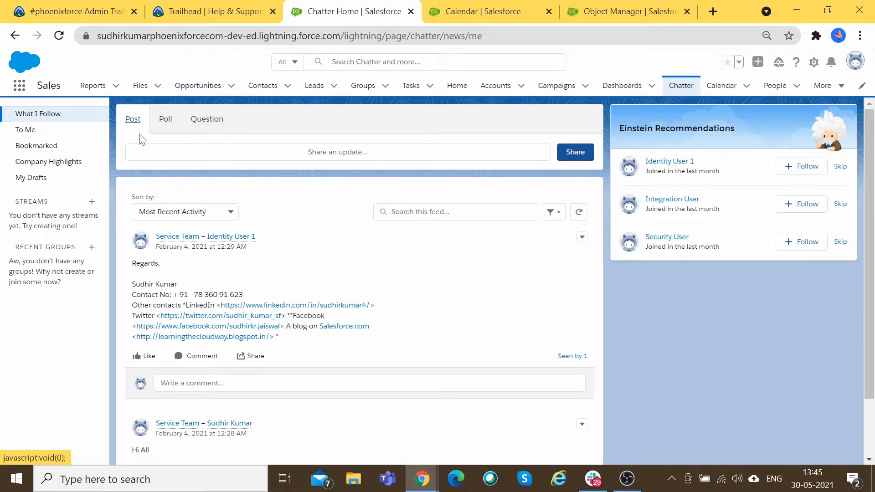
# Step: Share a 'Hi' post mentioning a user and asking 'How is the status of your work?'
pyautogui.click(354, 152)
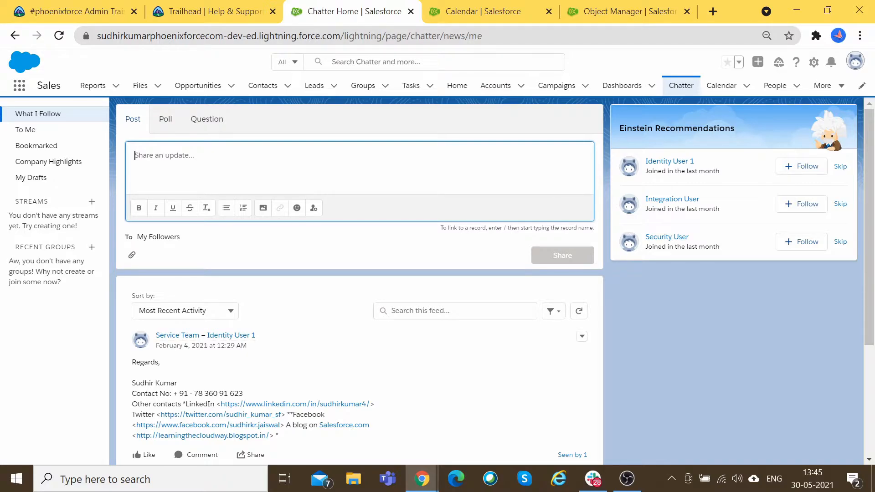
pyautogui.write('Hi ')
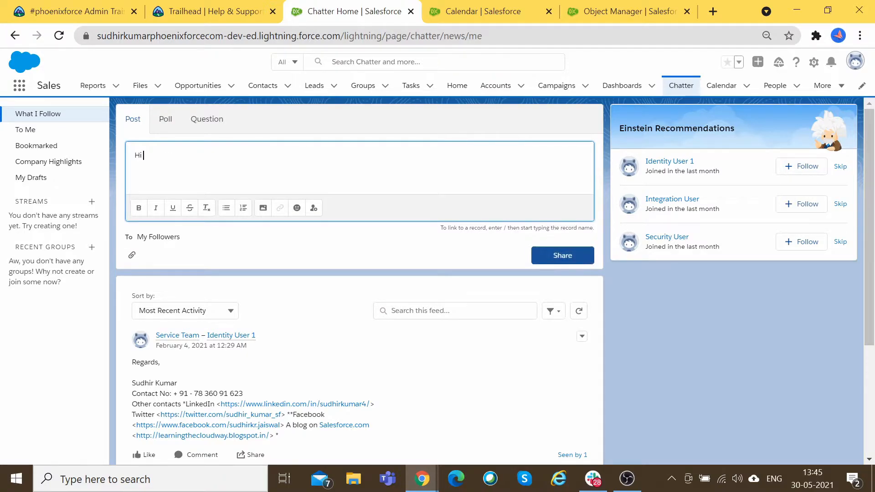
pyautogui.write('@Sudh')
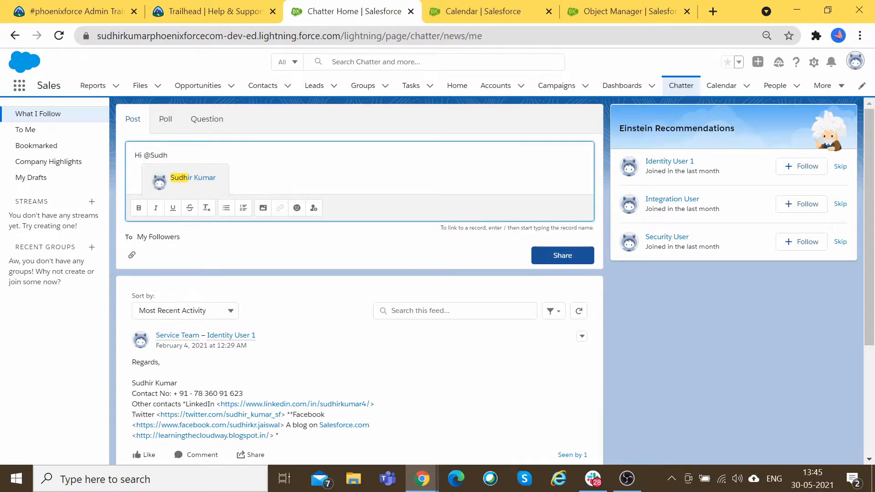
pyautogui.press('Return')
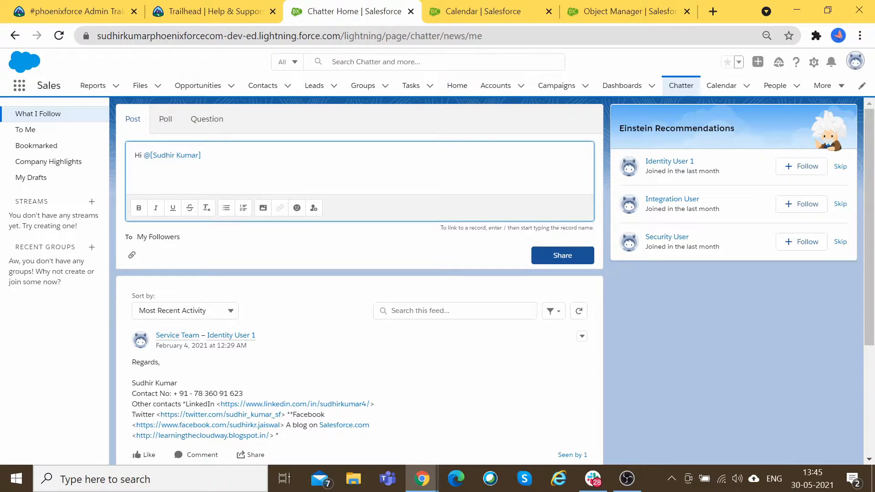
pyautogui.write('How is the status of you rowrk')
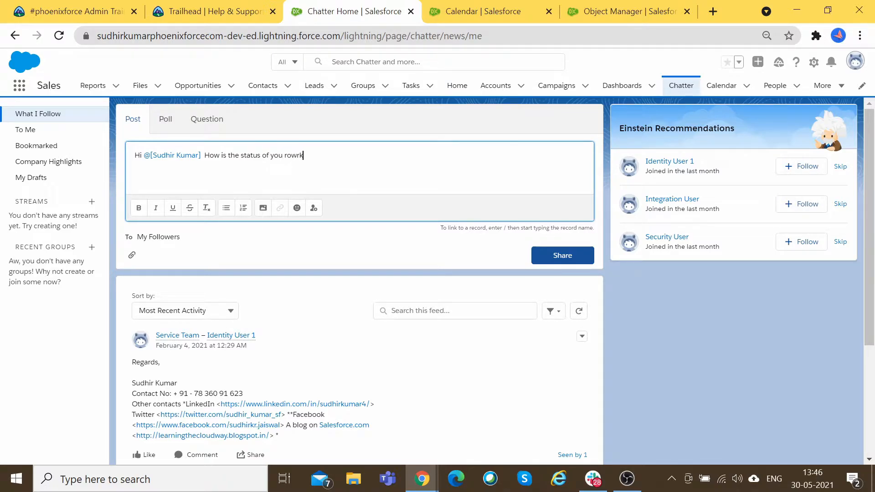
pyautogui.press('BackSpace')
pyautogui.press('BackSpace')
pyautogui.press('BackSpace')
pyautogui.press('BackSpace')
pyautogui.press('BackSpace')
pyautogui.press('BackSpace')
pyautogui.write('r work?')
pyautogui.click(564, 256)
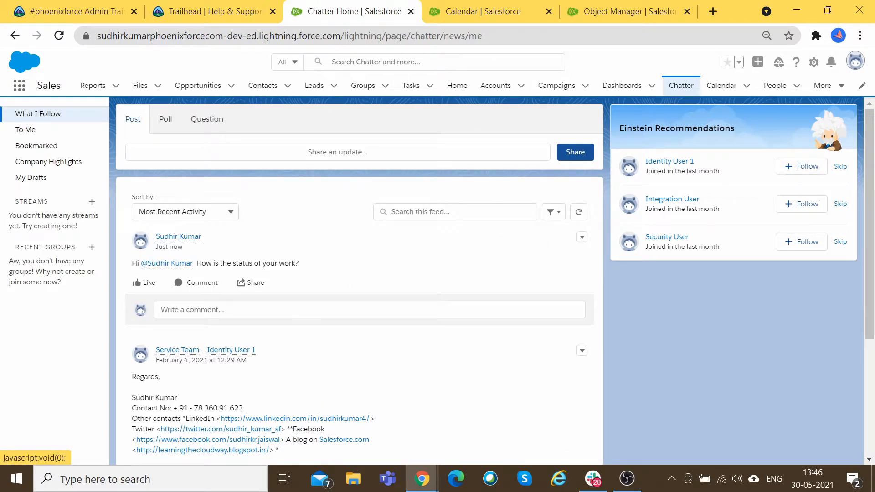
# Step: Switch the Chatter publisher to the Poll tab for a blank poll form
pyautogui.moveTo(168, 269)
pyautogui.scroll(-1, 263, 291)
pyautogui.scroll(1, 264, 290)
pyautogui.click(168, 120)
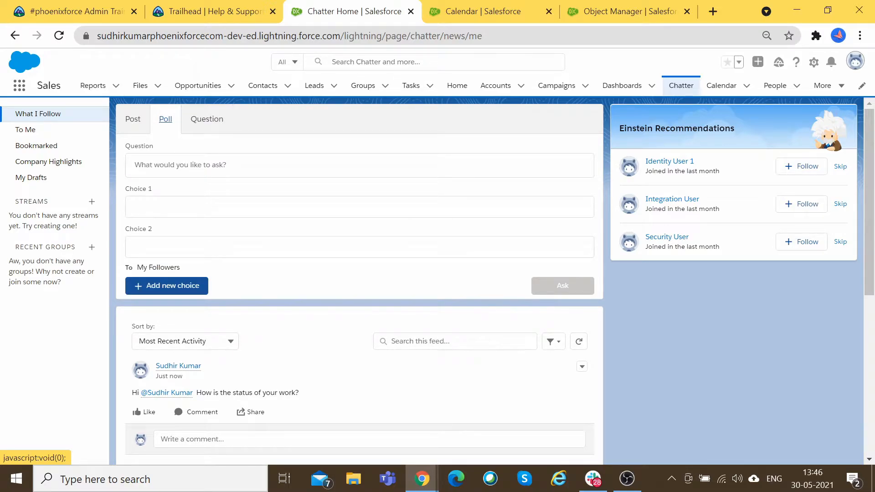
# Step: Enter the poll question 'How to deal with EBill Customers?' with choices 'Send Bill on the portal' and 'Send thru Letter'
pyautogui.click(181, 165)
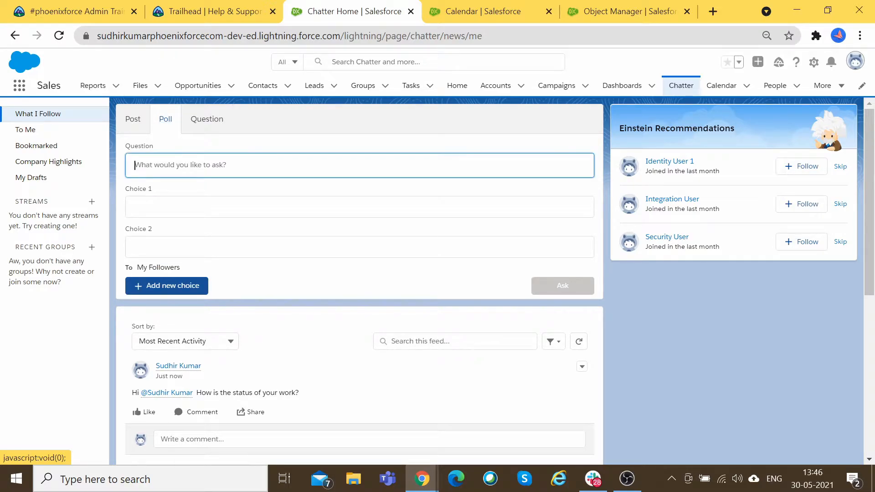
pyautogui.write('How to deal with EB')
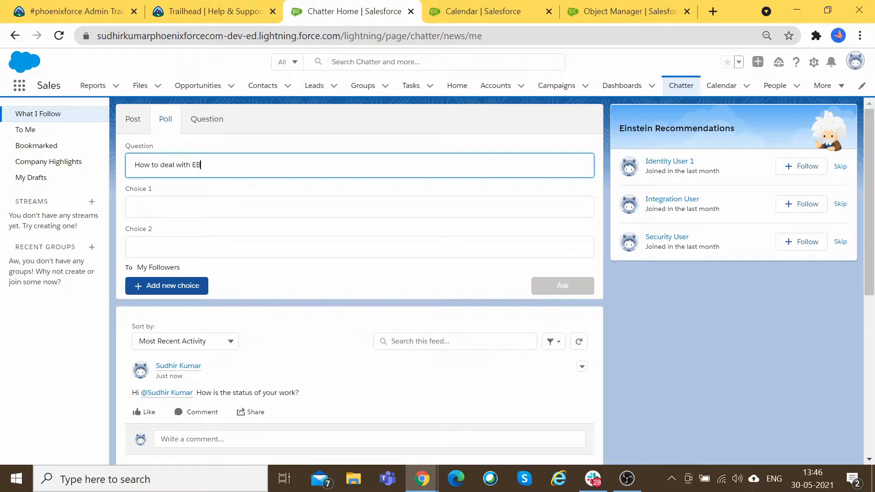
pyautogui.write('ill Custom')
pyautogui.click(256, 207)
pyautogui.moveTo(247, 165); pyautogui.dragTo(212, 166)
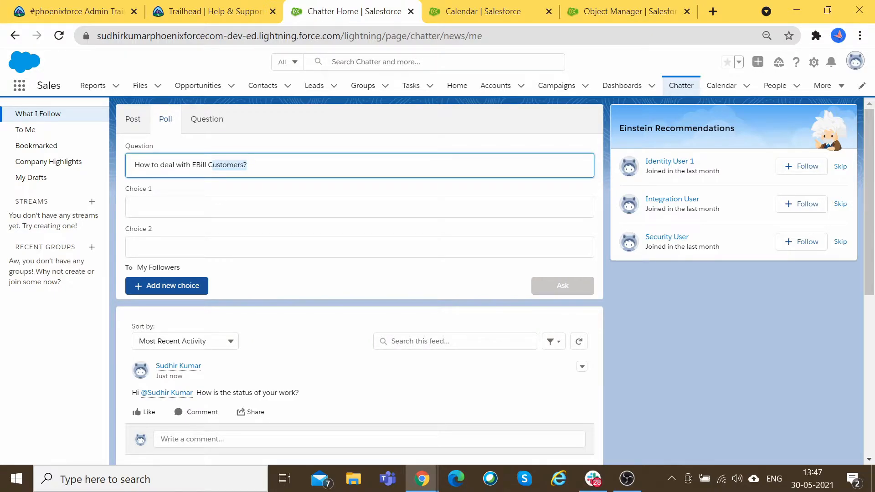
pyautogui.click(212, 207)
pyautogui.write('Send Bill on the portal')
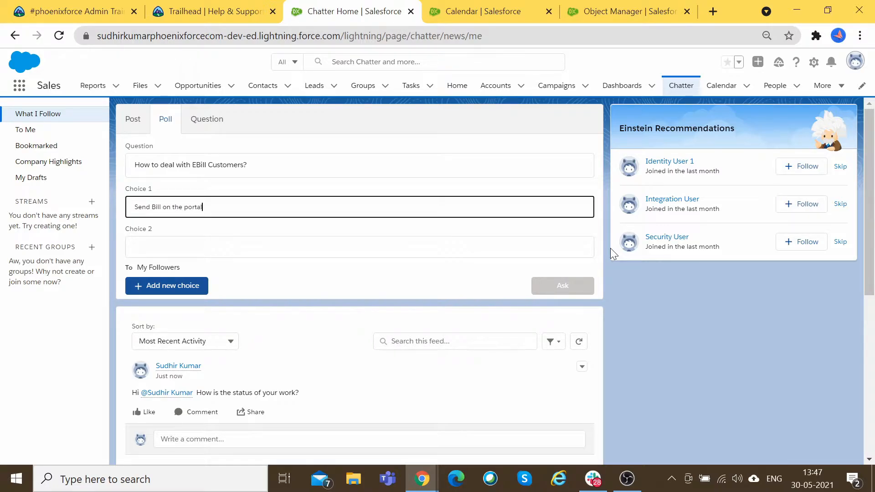
pyautogui.press('Tab')
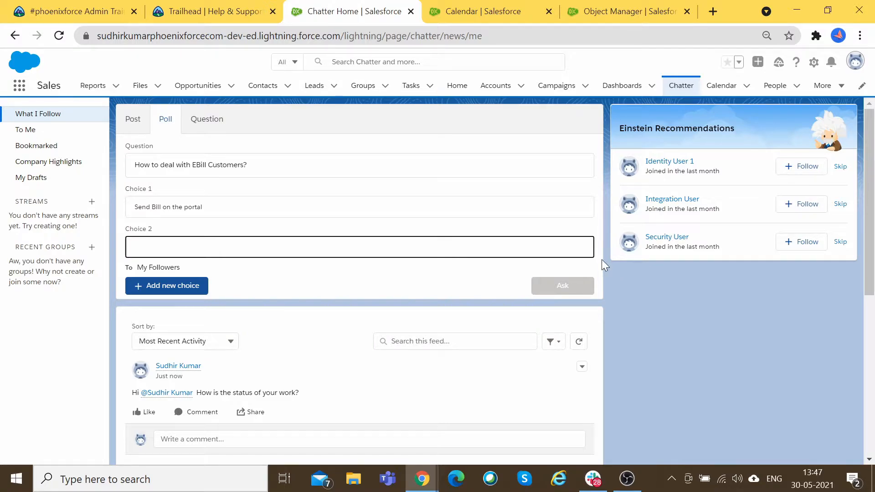
pyautogui.write('Send thru ')
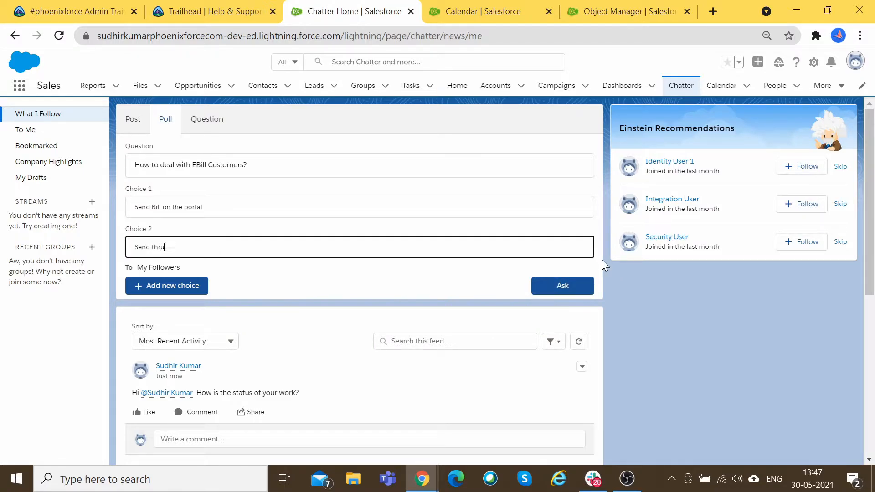
pyautogui.write('Letter')
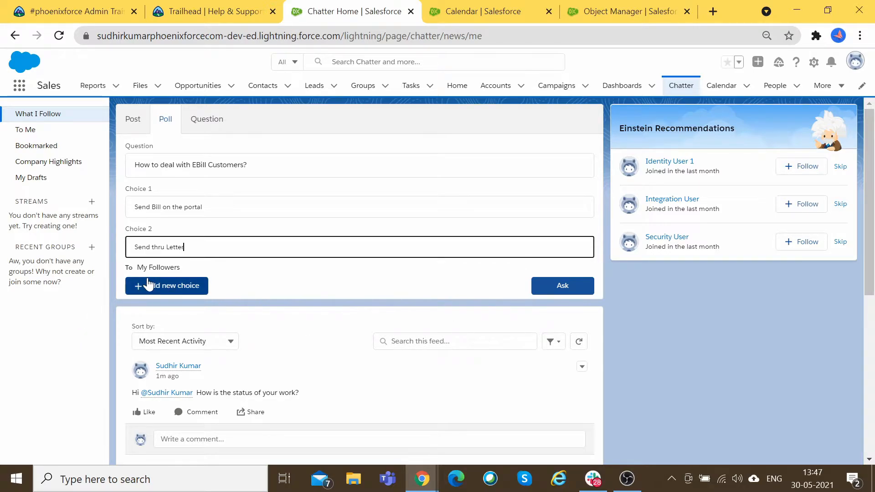
# Step: Add a third choice 'Make a call' and post the poll to followers
pyautogui.scroll(-1, 200, 227)
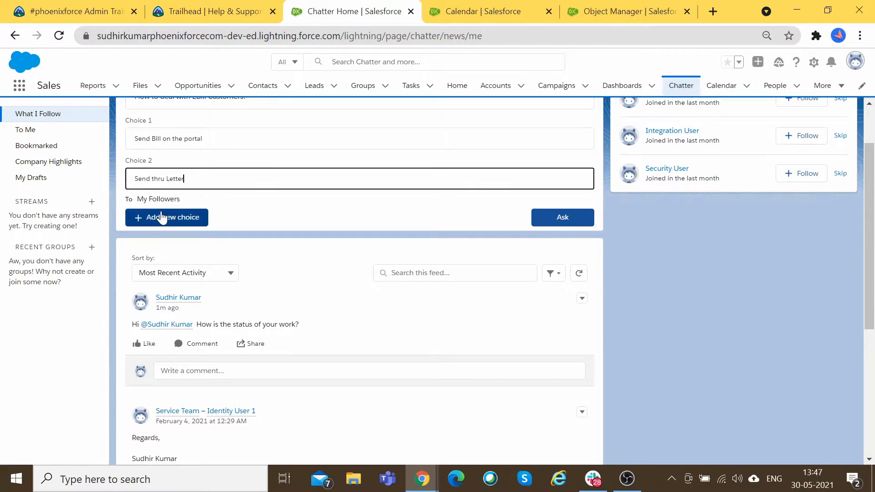
pyautogui.click(159, 219)
pyautogui.click(191, 219)
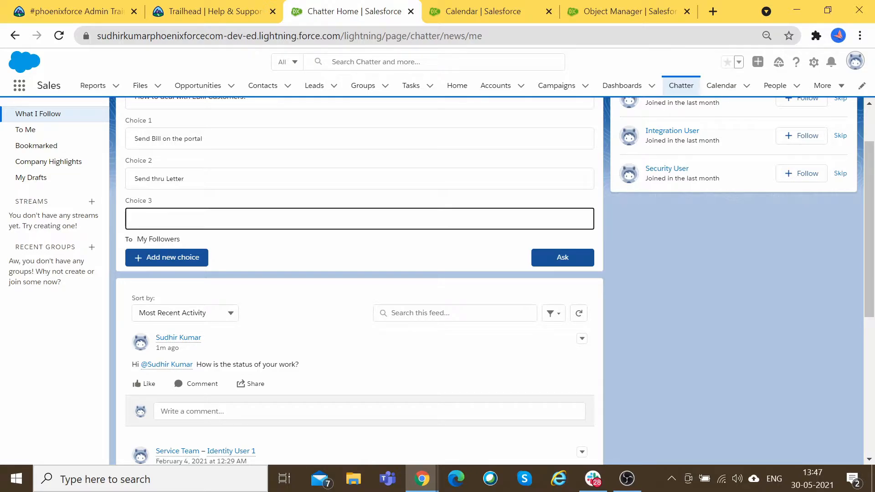
pyautogui.write('Make a call')
pyautogui.click(542, 257)
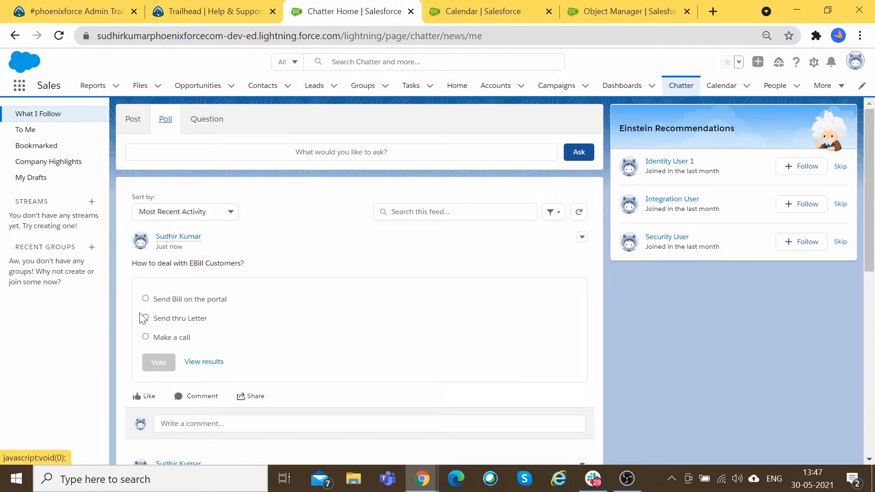
# Step: Vote 'Send Bill on the portal' on the EBill poll, which then shows 100% (1 vote)
pyautogui.scroll(-1, 203, 298)
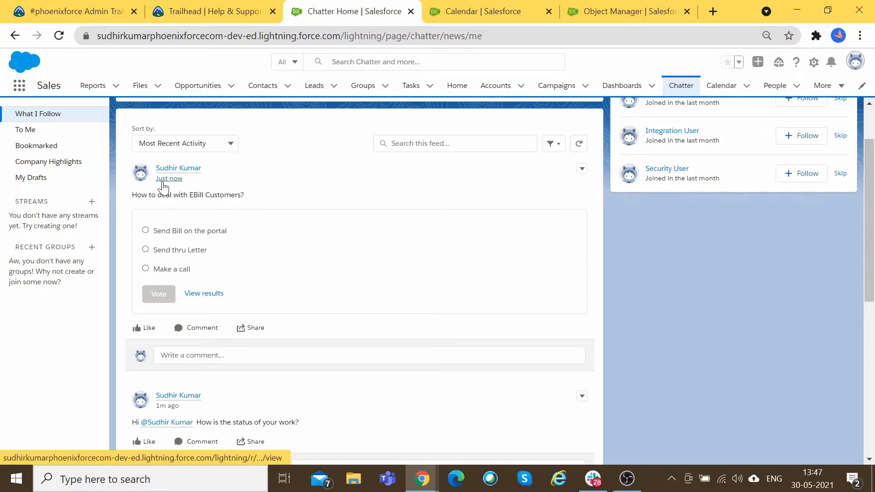
pyautogui.moveTo(128, 196); pyautogui.dragTo(224, 196)
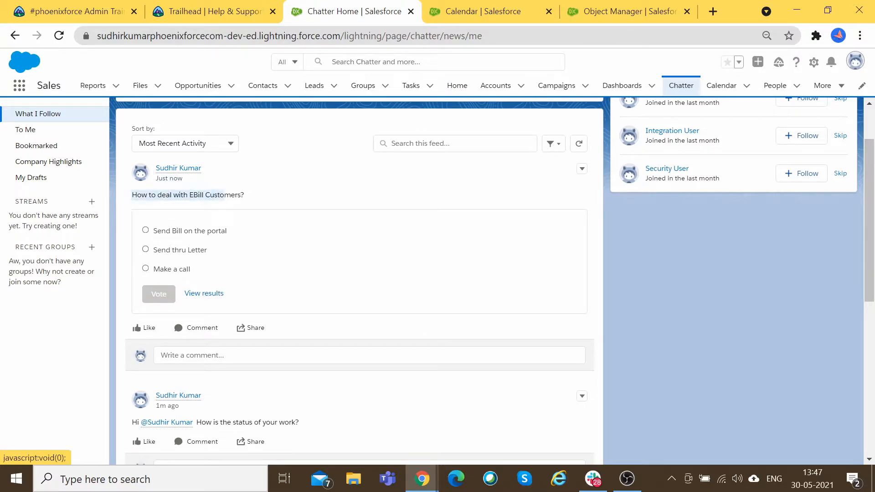
pyautogui.click(168, 231)
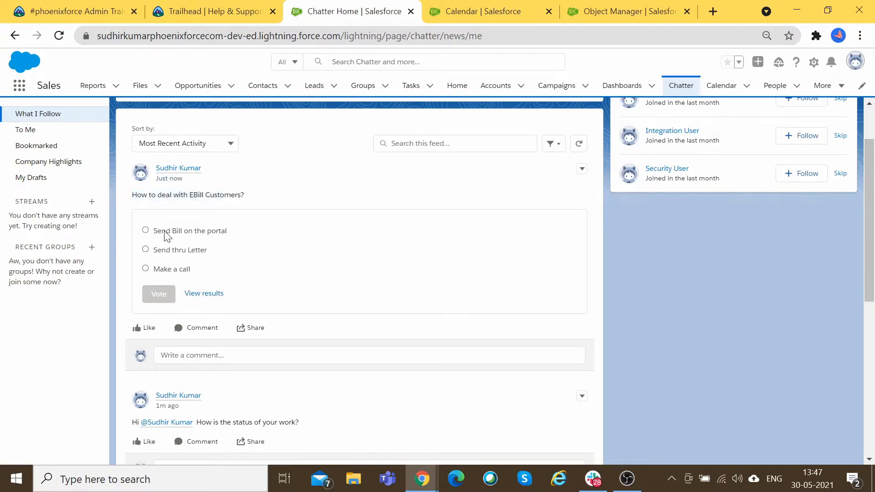
pyautogui.click(157, 294)
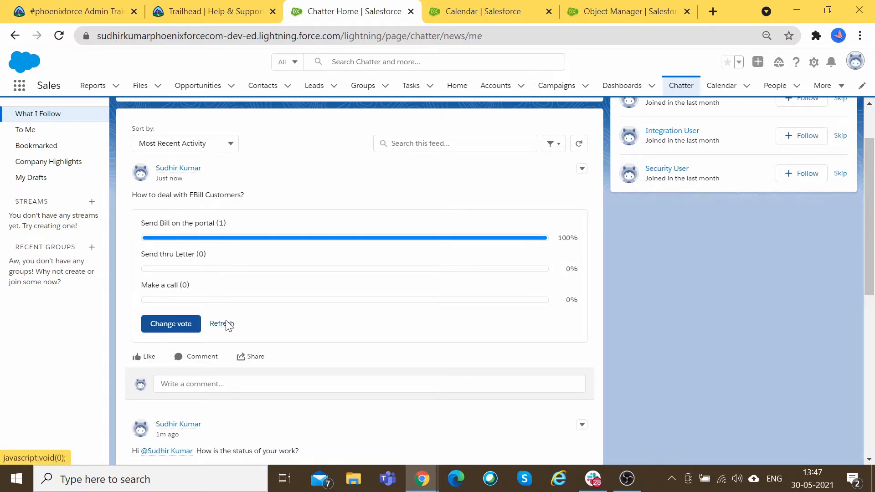
pyautogui.scroll(-5, 436, 364)
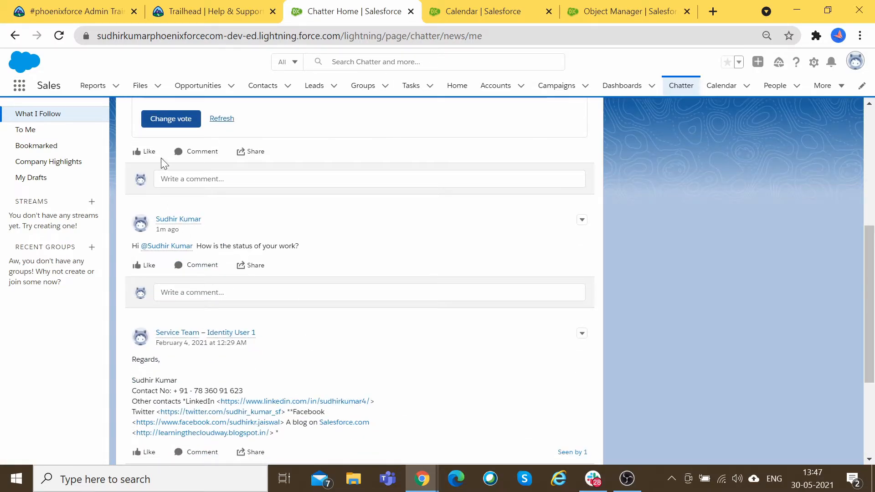
pyautogui.scroll(5, 236, 160)
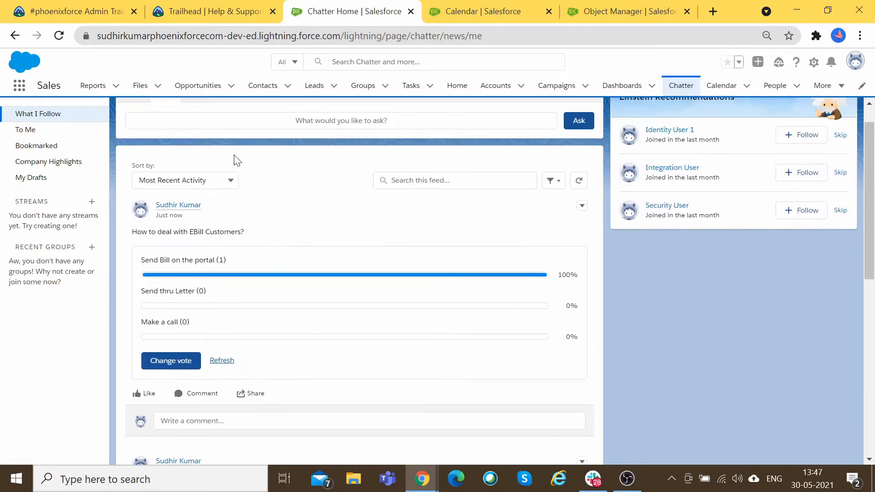
# Step: Bring up the Question form in the Chatter composer with the cursor in the Question field
pyautogui.click(214, 122)
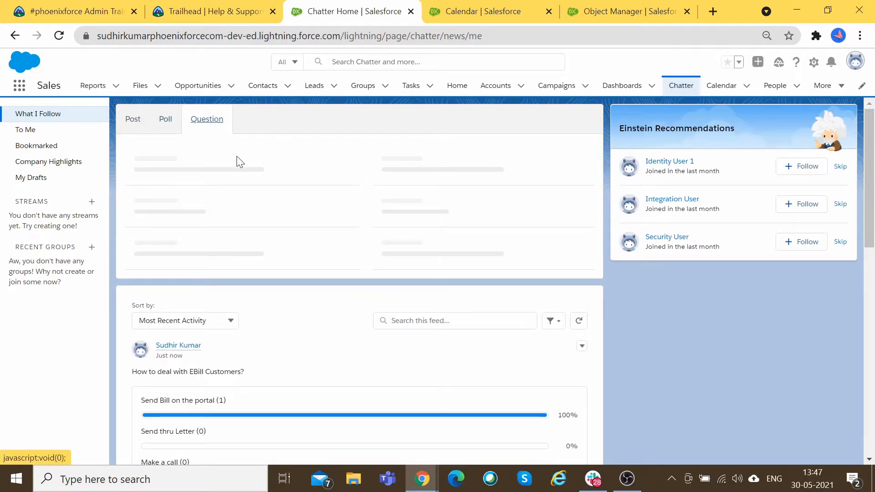
pyautogui.click(201, 167)
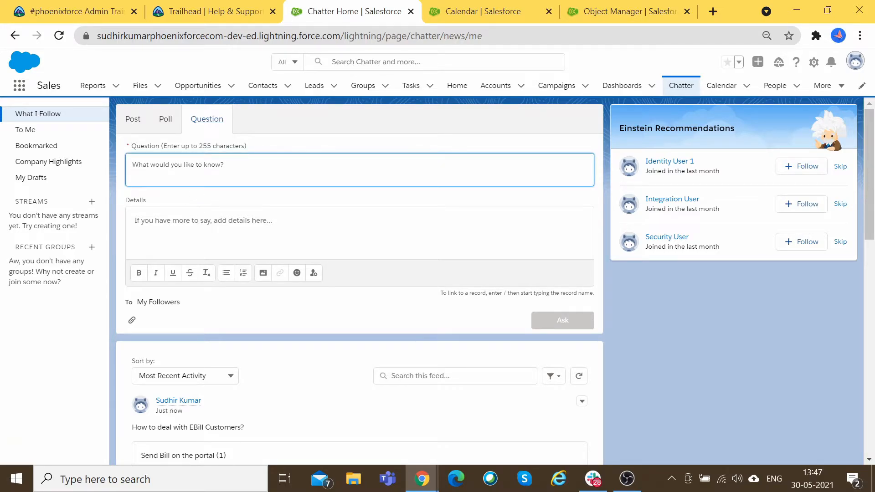
pyautogui.click(133, 119)
pyautogui.click(162, 150)
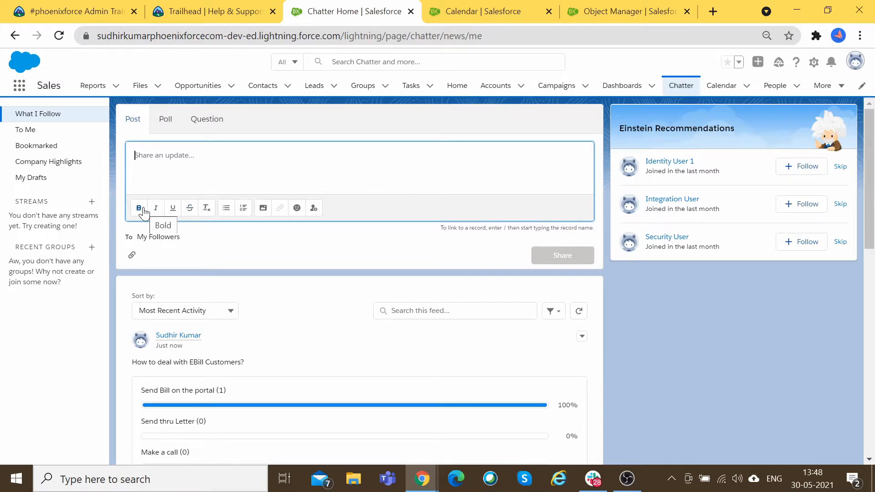
pyautogui.click(220, 119)
pyautogui.click(220, 165)
pyautogui.click(219, 228)
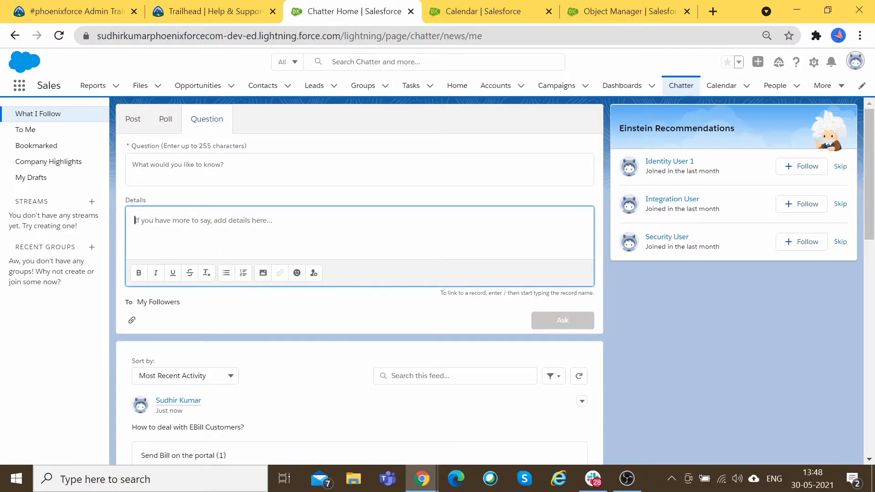
pyautogui.click(263, 169)
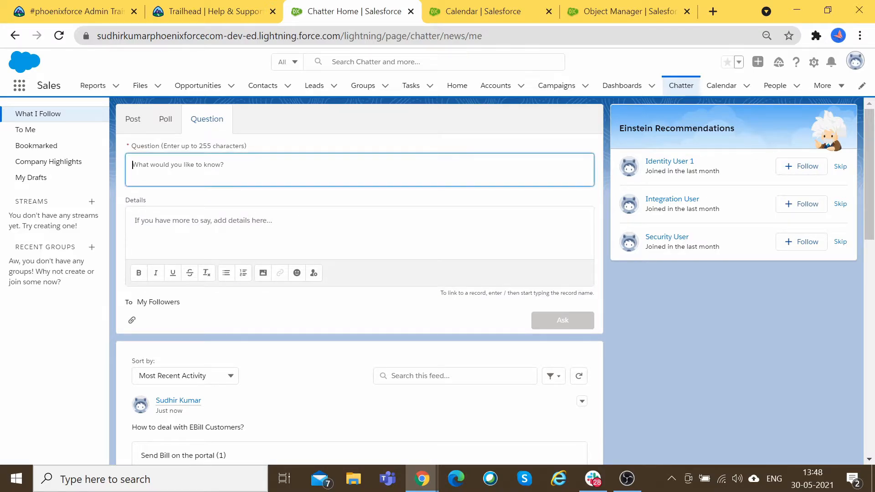
# Step: Enter 'What is prcoess to Move In a customer to a location?' and post the question
pyautogui.write('What is ')
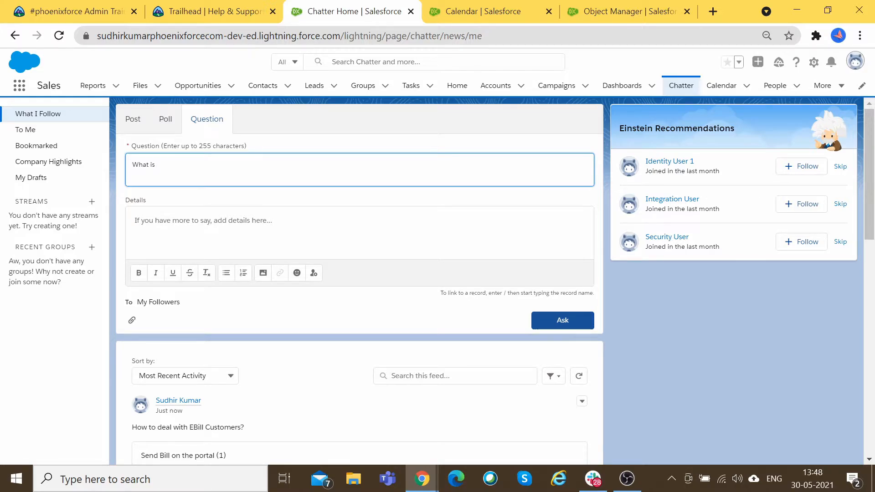
pyautogui.write('prcoess to Move In a customer to a location?')
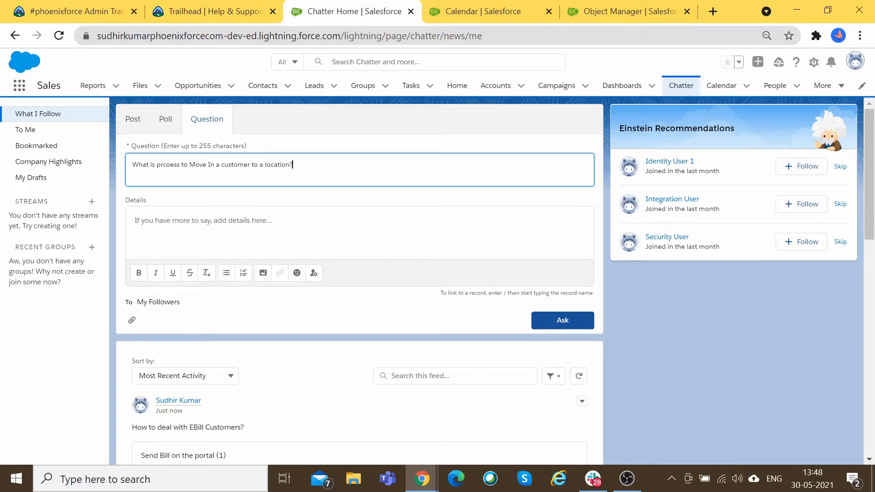
pyautogui.press('Tab')
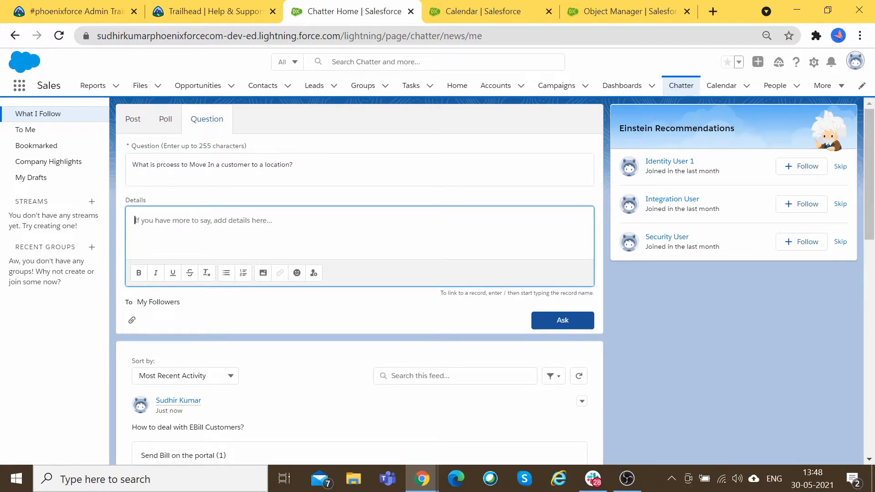
pyautogui.click(562, 322)
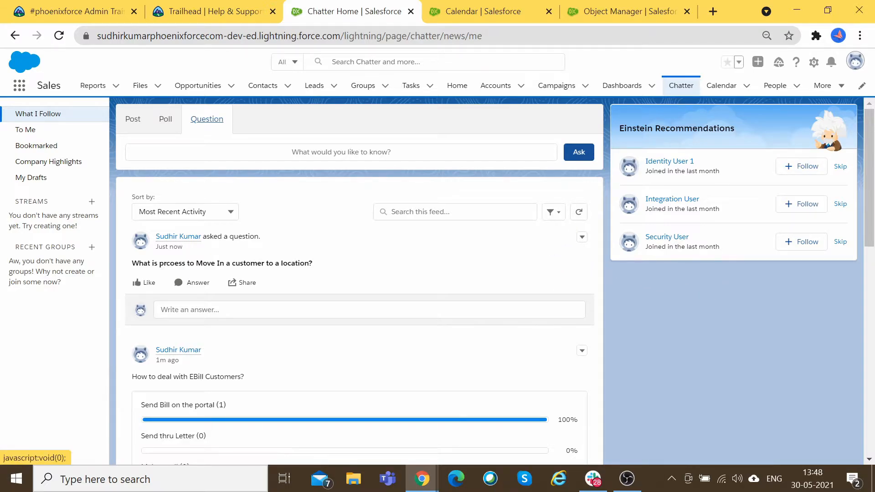
pyautogui.moveTo(618, 128); pyautogui.dragTo(737, 122)
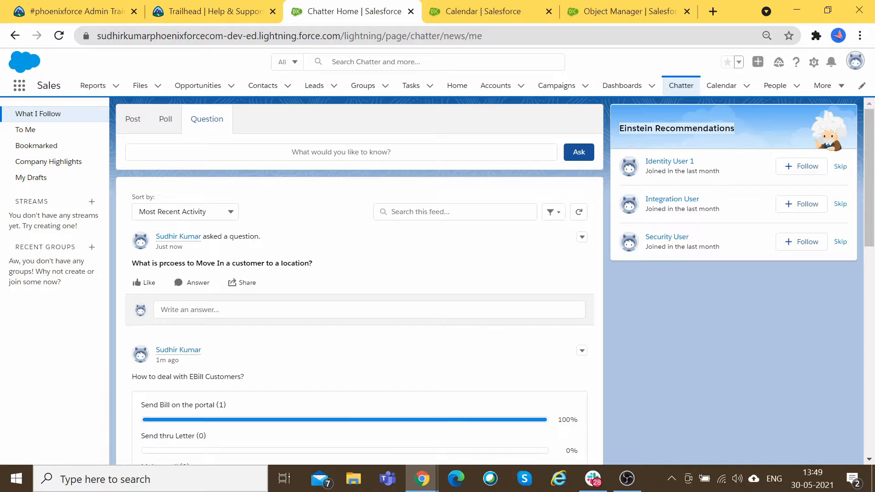
pyautogui.click(630, 145)
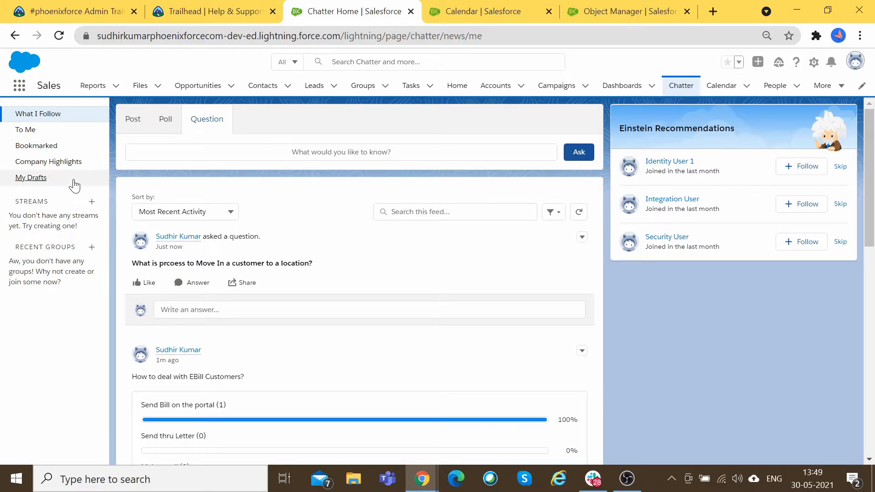
# Step: On Groups, view Active Groups, widen the Name column, then switch to My Groups
pyautogui.click(57, 249)
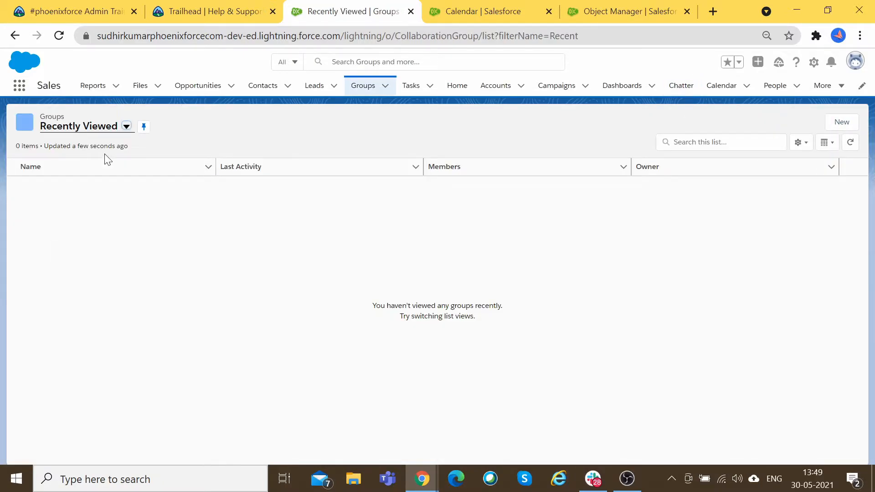
pyautogui.click(125, 127)
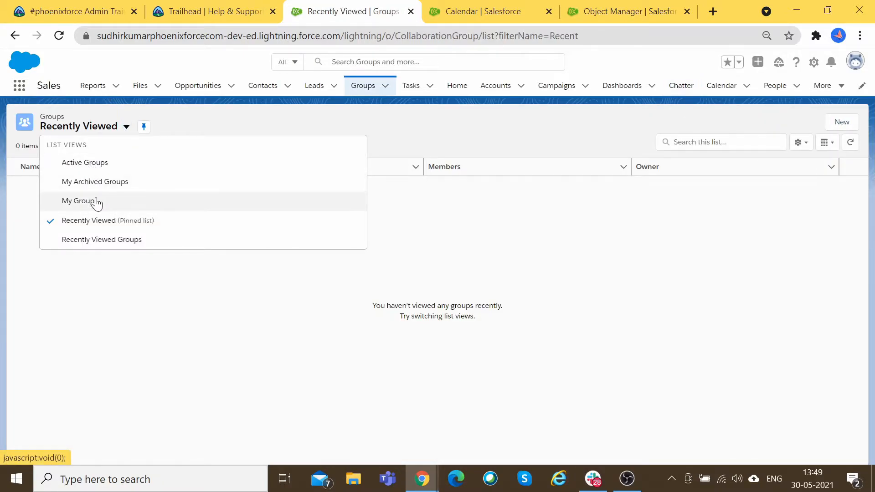
pyautogui.click(91, 164)
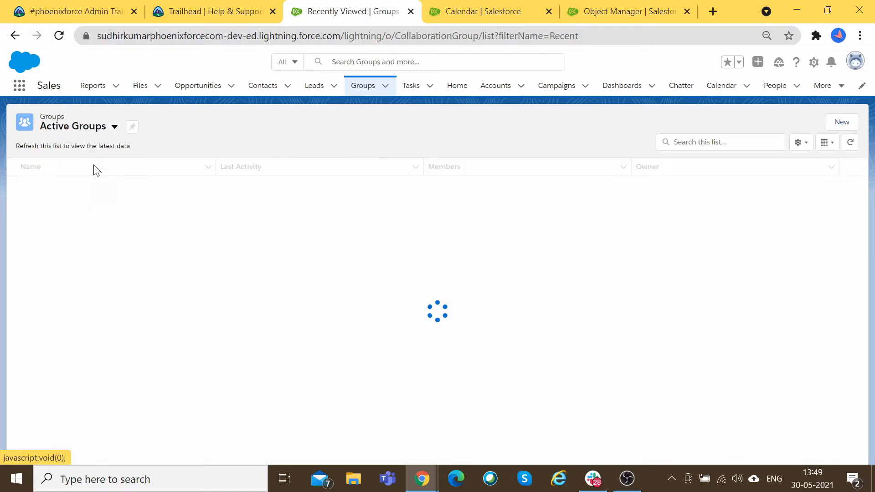
pyautogui.moveTo(220, 166); pyautogui.dragTo(144, 166)
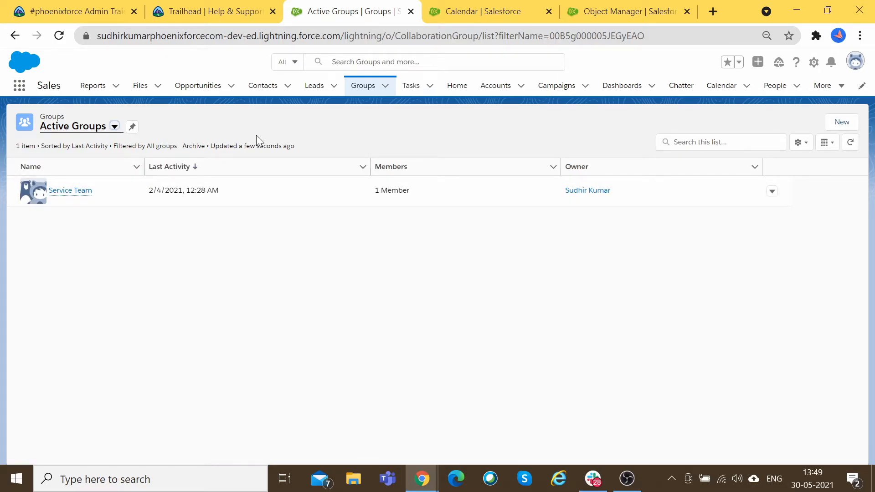
pyautogui.click(115, 126)
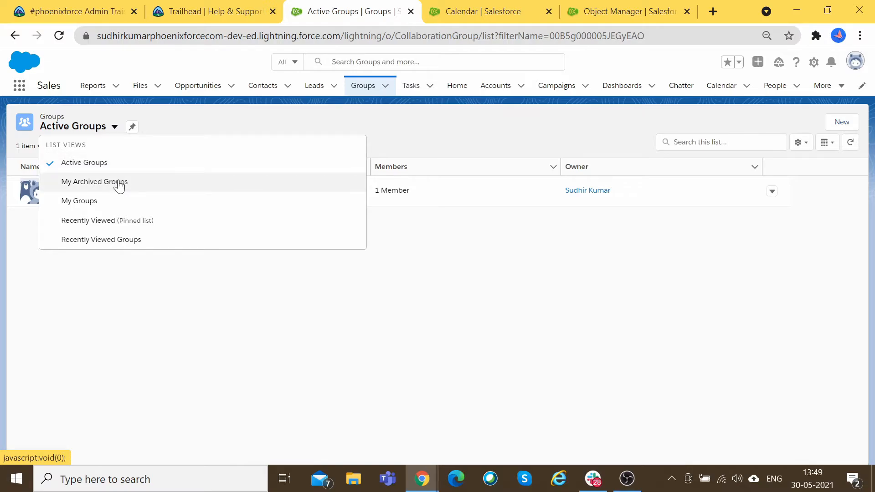
pyautogui.click(109, 201)
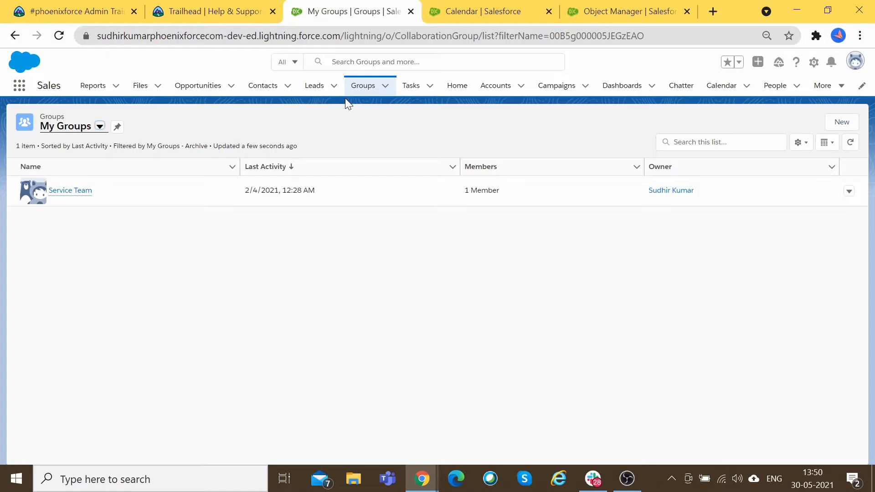
# Step: Go back three pages from My Groups through Active Groups and Recently Viewed toward Chatter Home
pyautogui.click(13, 37)
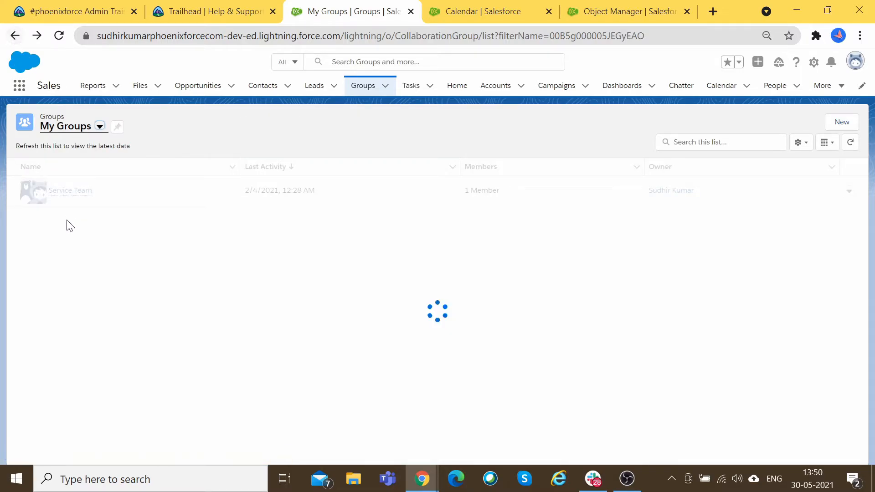
pyautogui.click(14, 37)
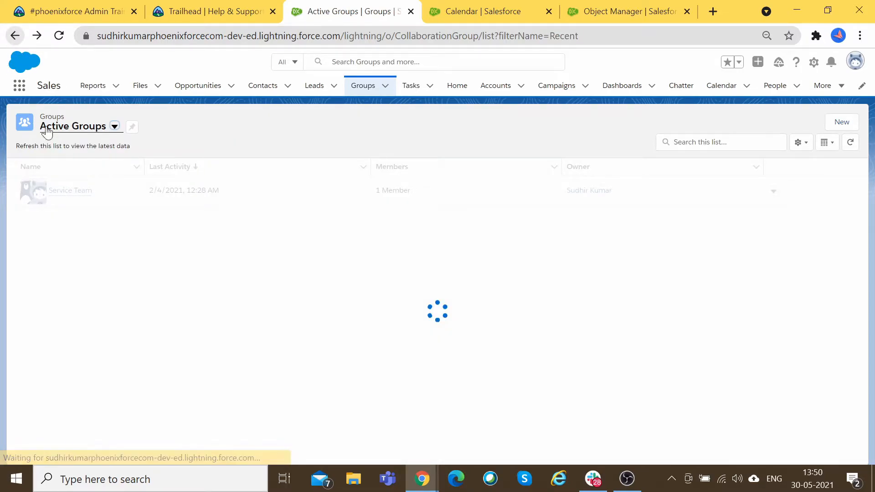
pyautogui.click(18, 36)
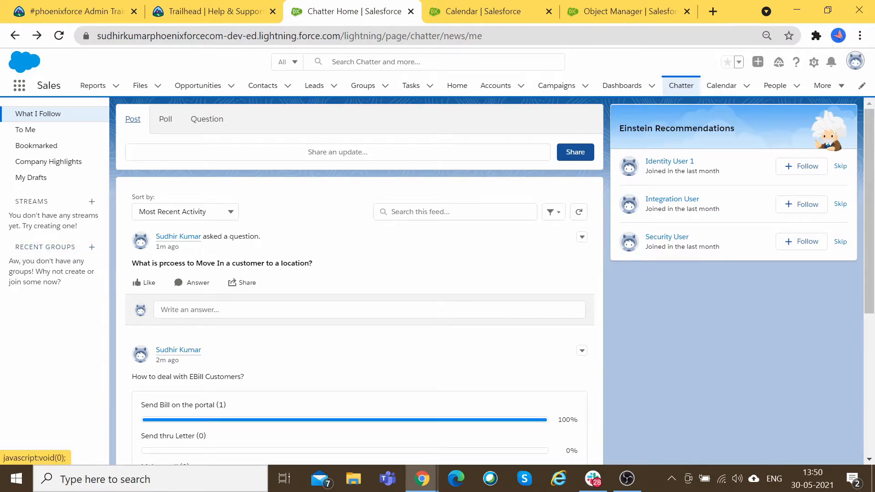
# Step: Start a new Chatter group named 'Meter Reading User Group' with information text 'Test'
pyautogui.click(92, 247)
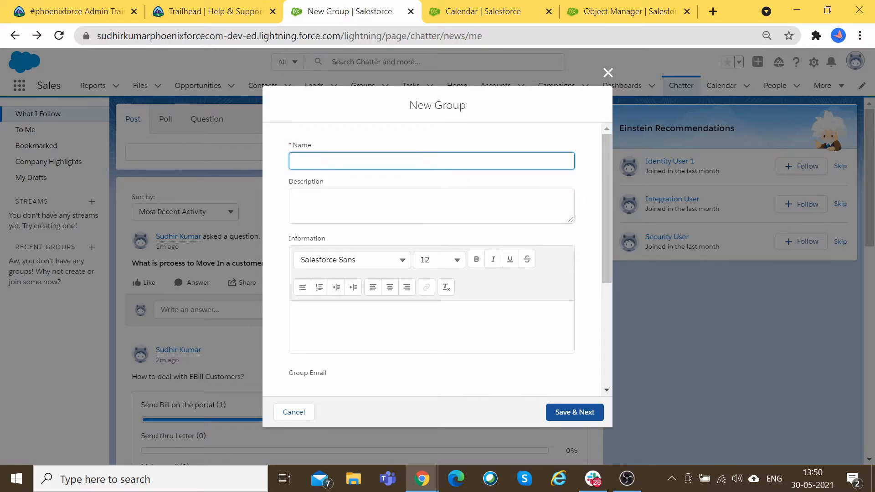
pyautogui.write('Meter Reading User Group')
pyautogui.press('Tab')
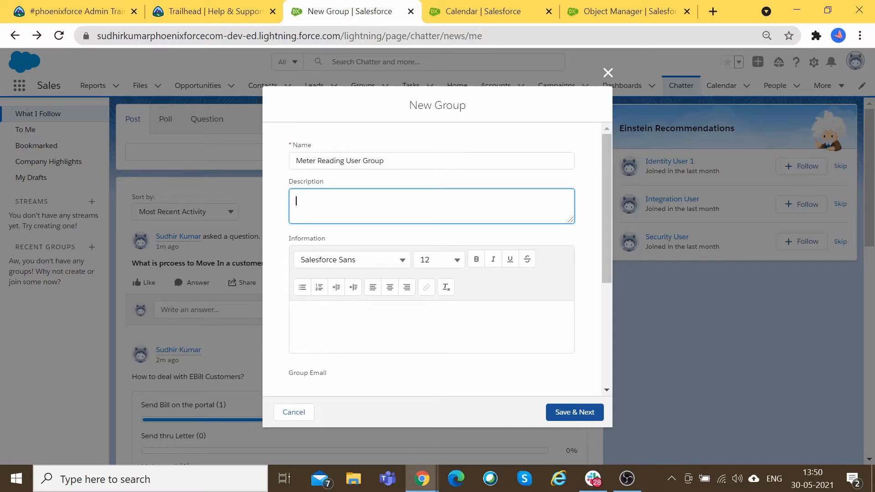
pyautogui.scroll(-3, 414, 336)
pyautogui.scroll(3, 392, 296)
pyautogui.press('Tab')
pyautogui.write('Test')
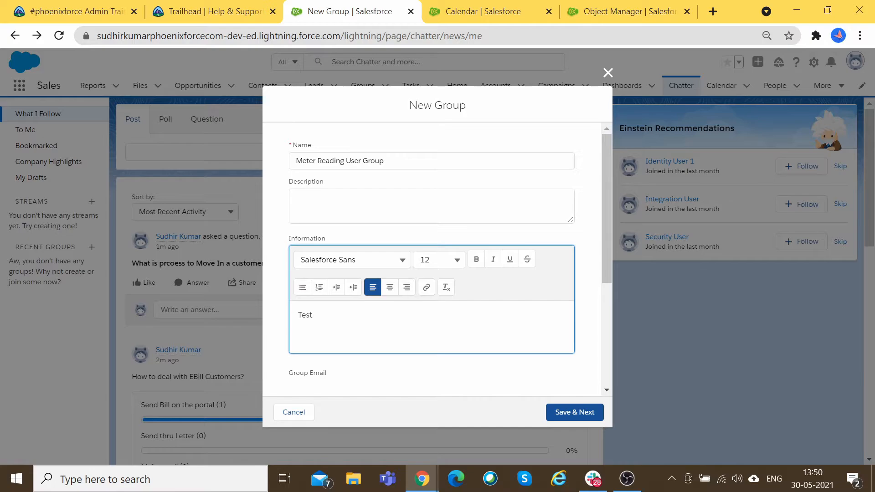
# Step: Allow customers in the group and make it Broadcast Only
pyautogui.scroll(-4, 354, 246)
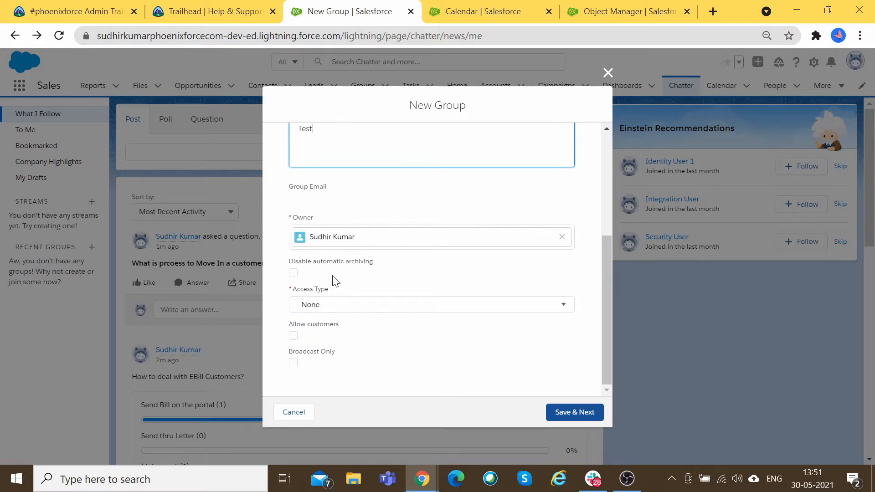
pyautogui.click(369, 304)
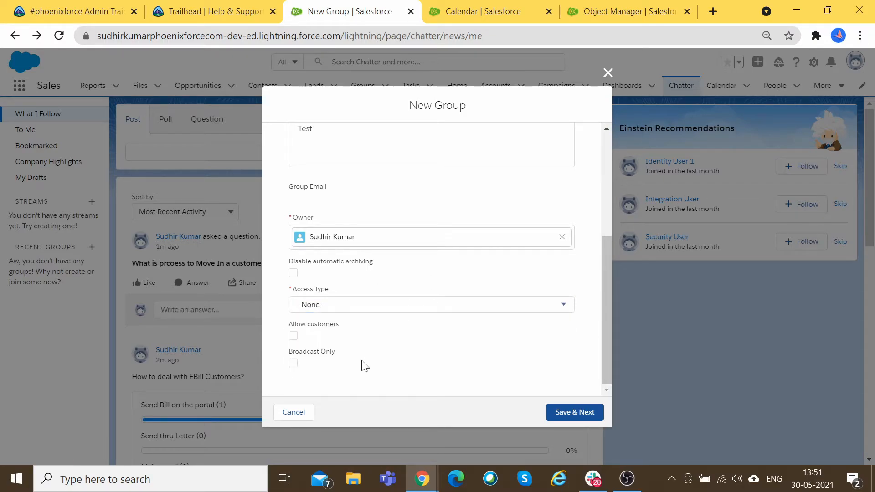
pyautogui.click(293, 337)
pyautogui.click(293, 363)
pyautogui.scroll(5, 508, 383)
pyautogui.scroll(-5, 508, 383)
# Step: Switch from Lightning to Salesforce Classic via the profile menu
pyautogui.click(482, 11)
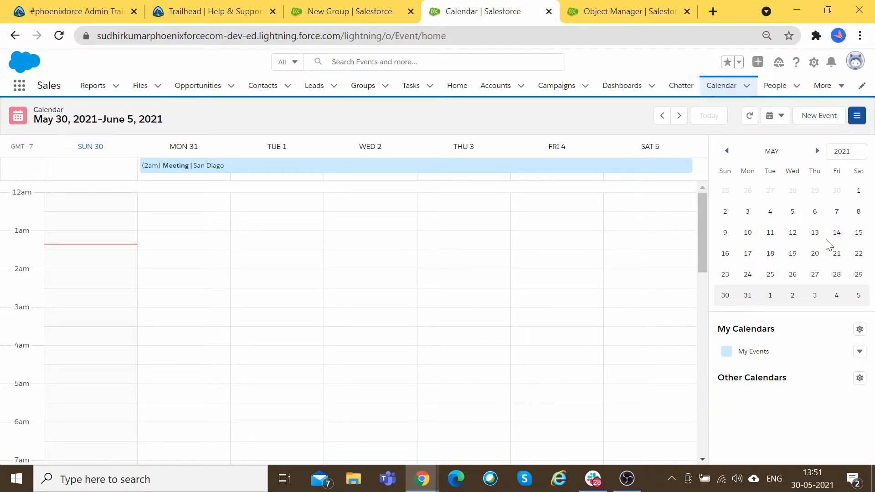
pyautogui.click(364, 10)
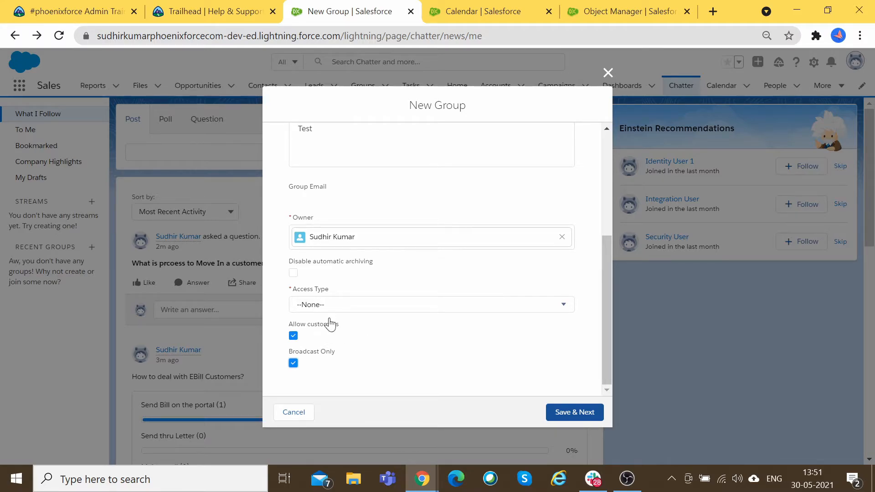
pyautogui.click(554, 5)
pyautogui.click(635, 7)
pyautogui.click(517, 7)
pyautogui.click(743, 384)
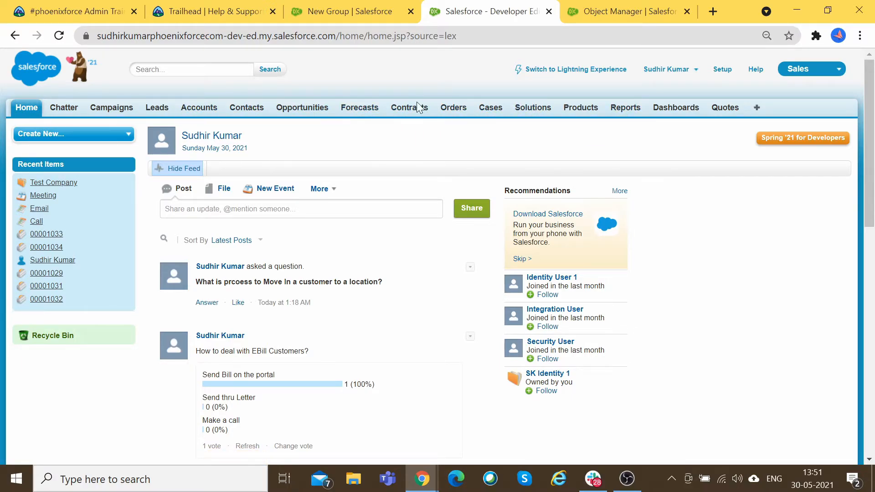
# Step: Go through All Tabs to Chatter and show My Groups, listing the Service Team group
pyautogui.click(756, 108)
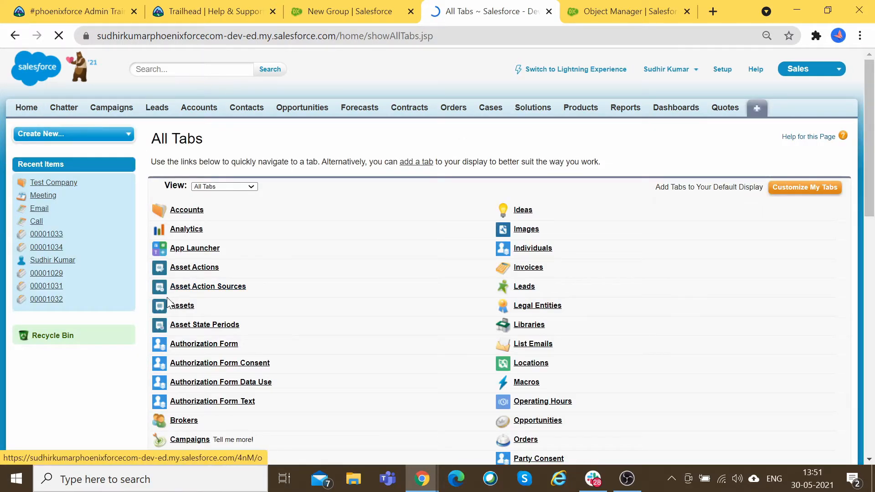
pyautogui.scroll(-3, 407, 338)
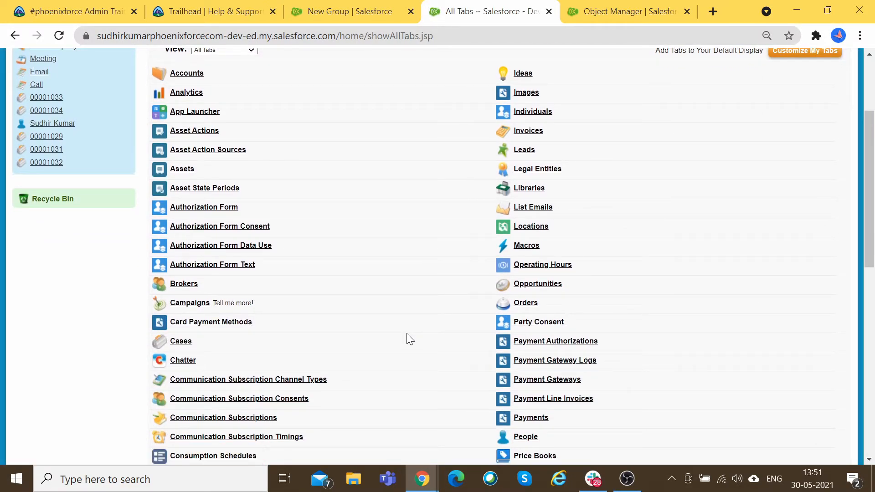
pyautogui.click(182, 361)
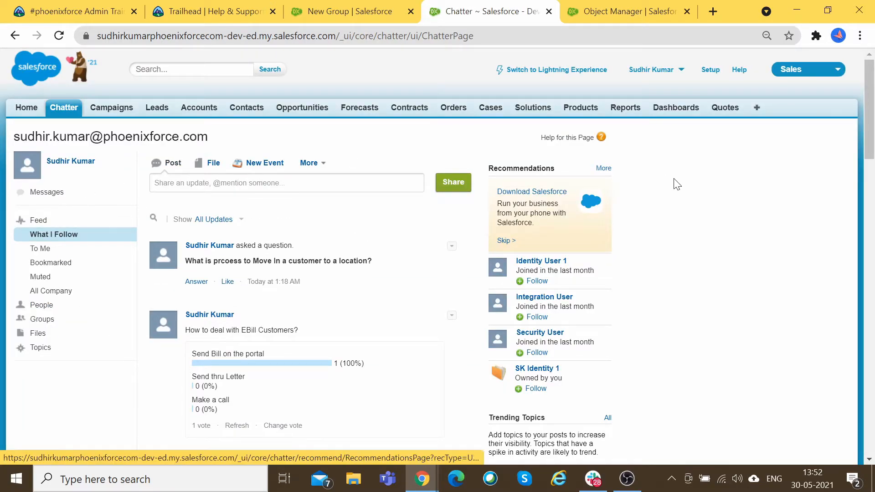
pyautogui.scroll(-6, 676, 182)
pyautogui.scroll(6, 488, 239)
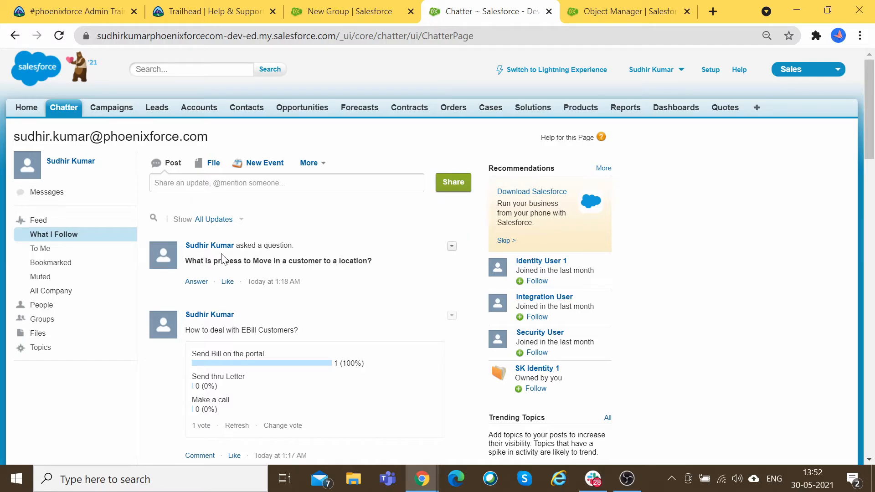
pyautogui.click(45, 324)
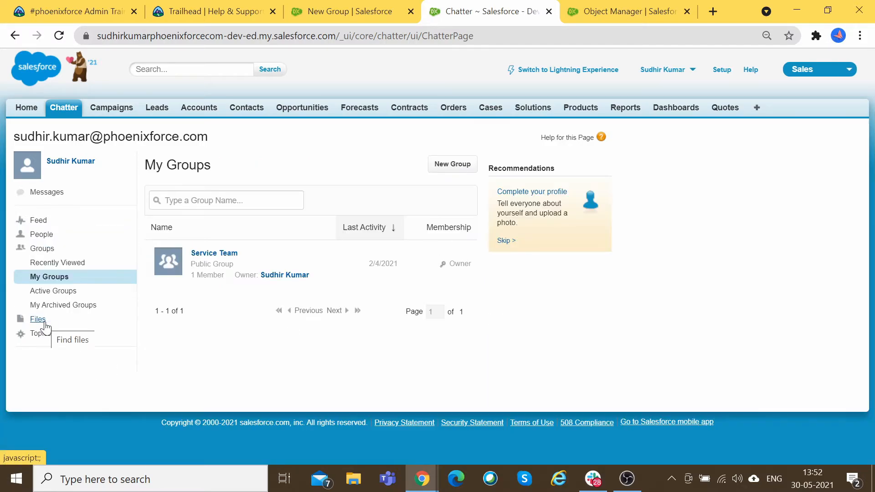
# Step: Open a blank Classic New Group form, dismiss the customers popup, and start a screen capture
pyautogui.click(468, 171)
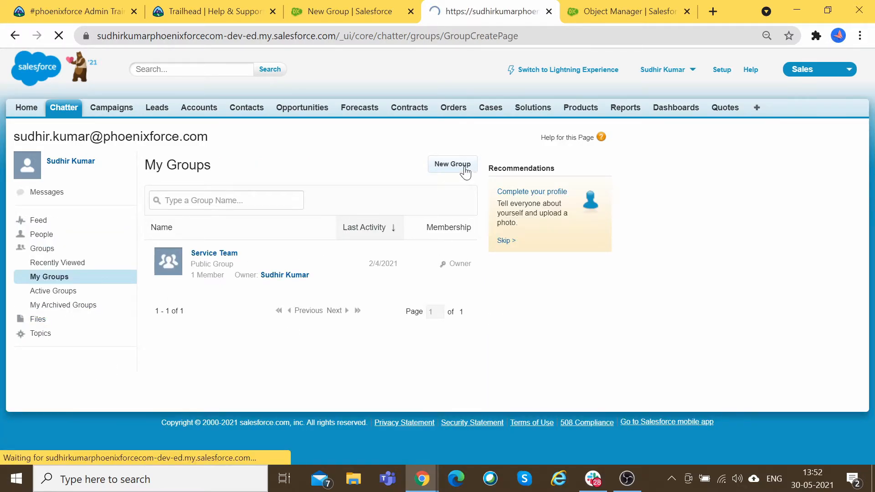
pyautogui.scroll(-2, 557, 295)
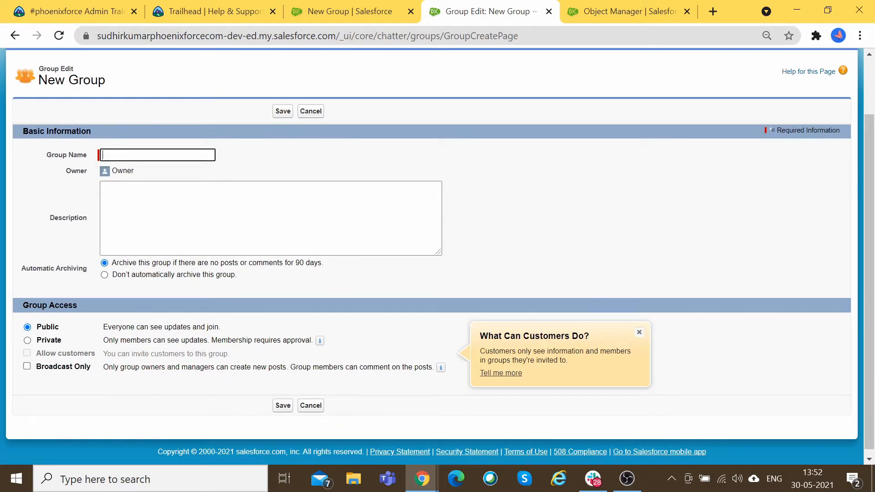
pyautogui.click(639, 333)
pyautogui.scroll(-3, 672, 287)
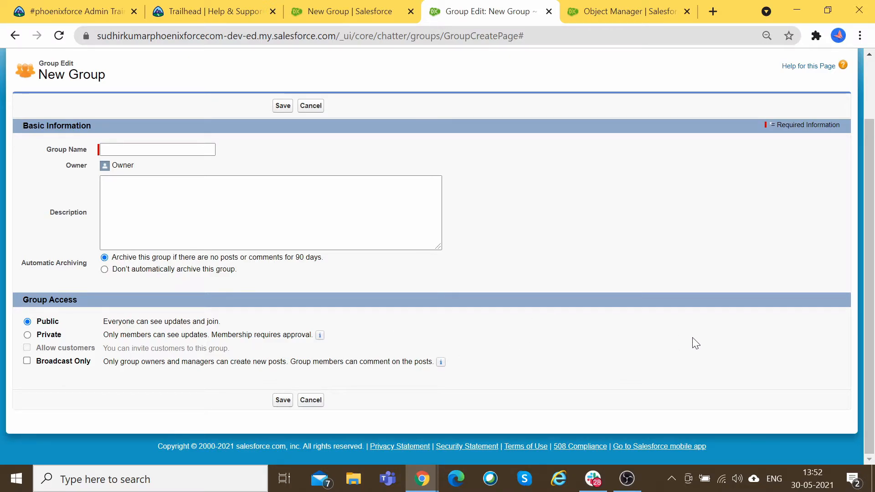
pyautogui.press('Print')
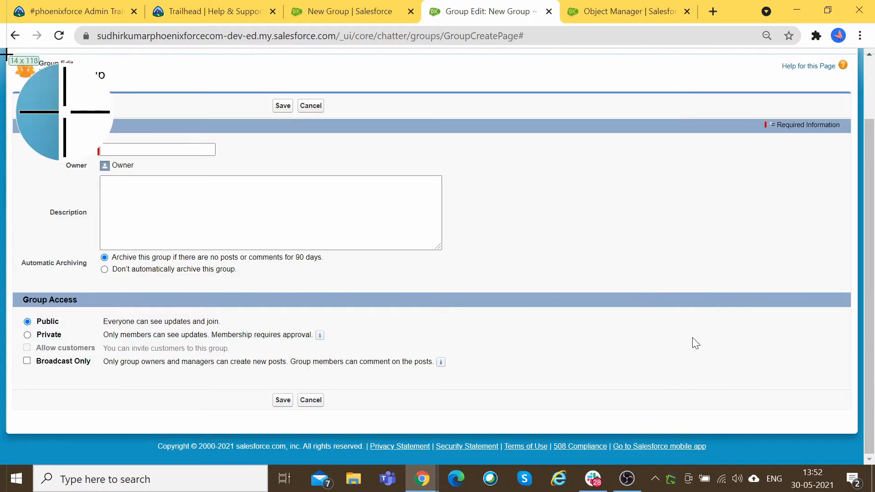
# Step: Capture the New Group form into Greenshot's image editor and detach that tab into its own window
pyautogui.moveTo(6, 53); pyautogui.dragTo(590, 427)
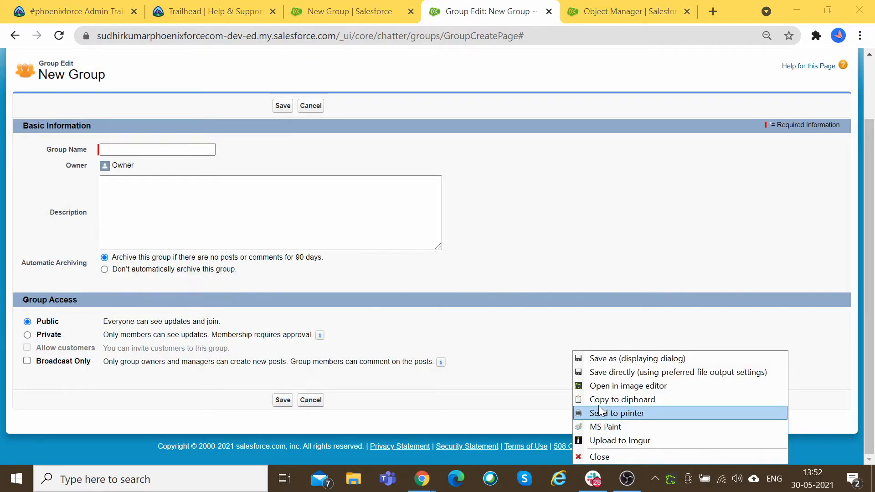
pyautogui.click(612, 386)
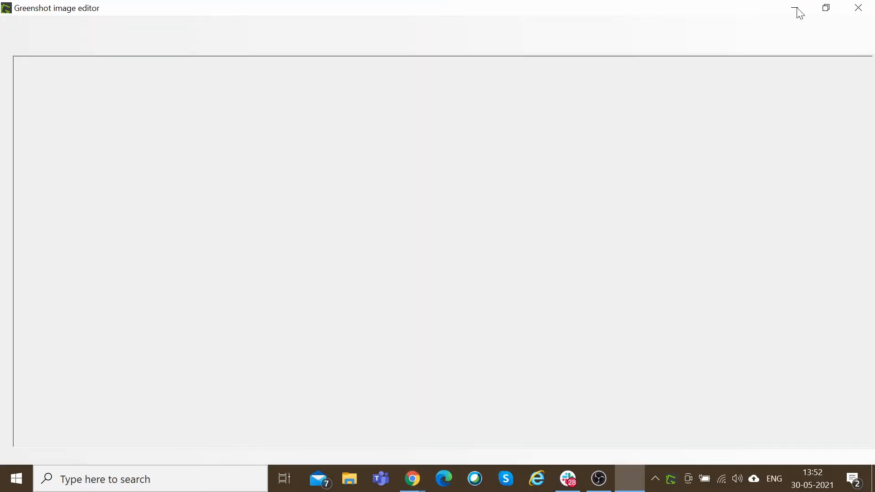
pyautogui.click(797, 9)
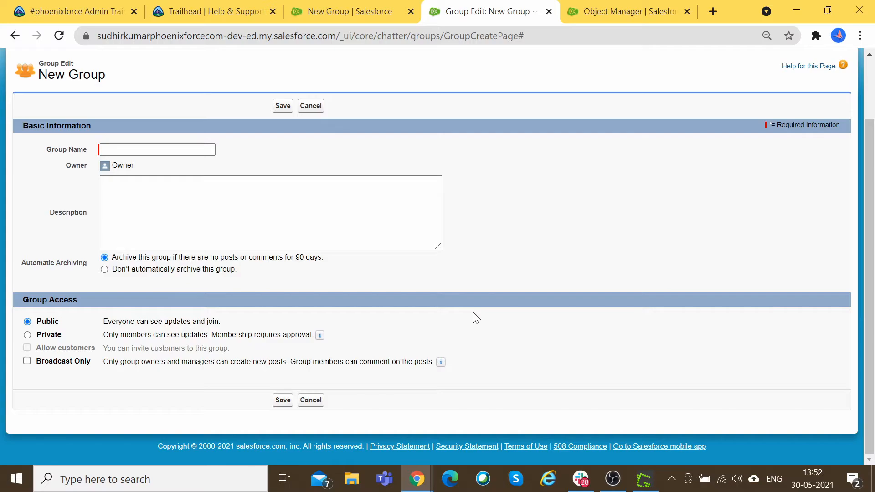
pyautogui.moveTo(475, 4); pyautogui.dragTo(495, 133)
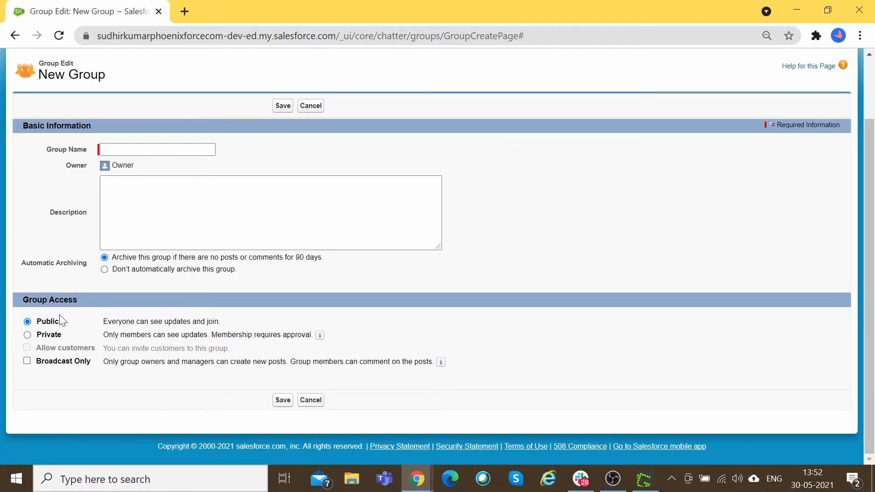
# Step: Compare the Lightning new group draft with the Classic New Group form
pyautogui.hotkey('alt', 'Tab')
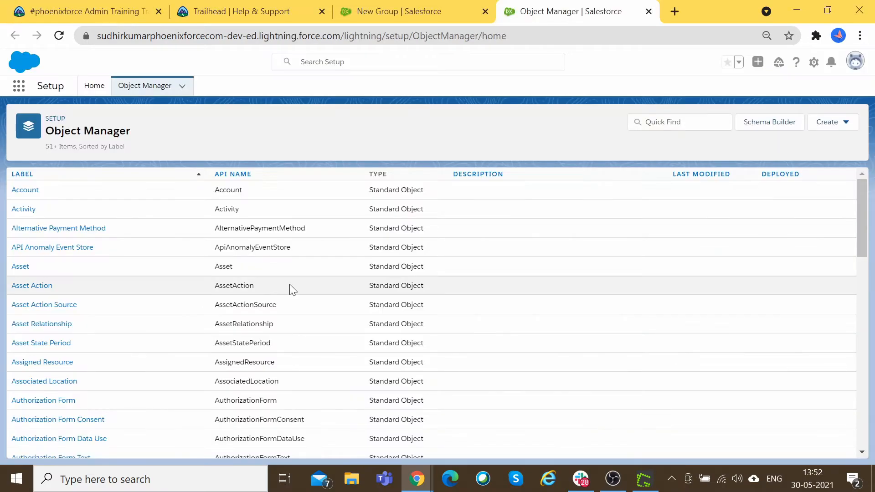
pyautogui.click(396, 10)
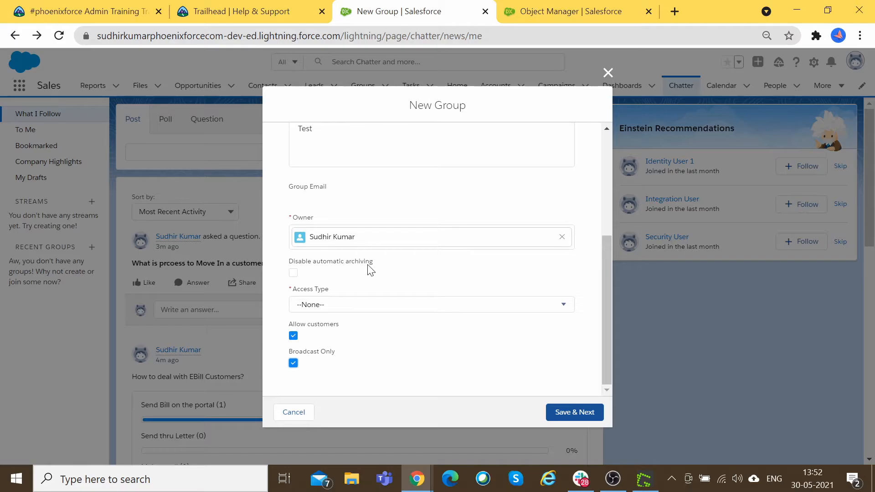
pyautogui.hotkey('alt', 'Tab')
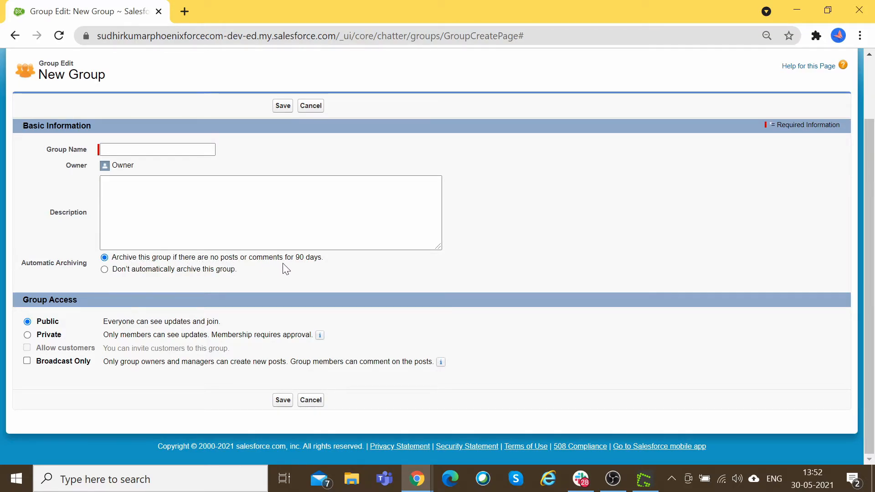
pyautogui.hotkey('alt', 'Tab')
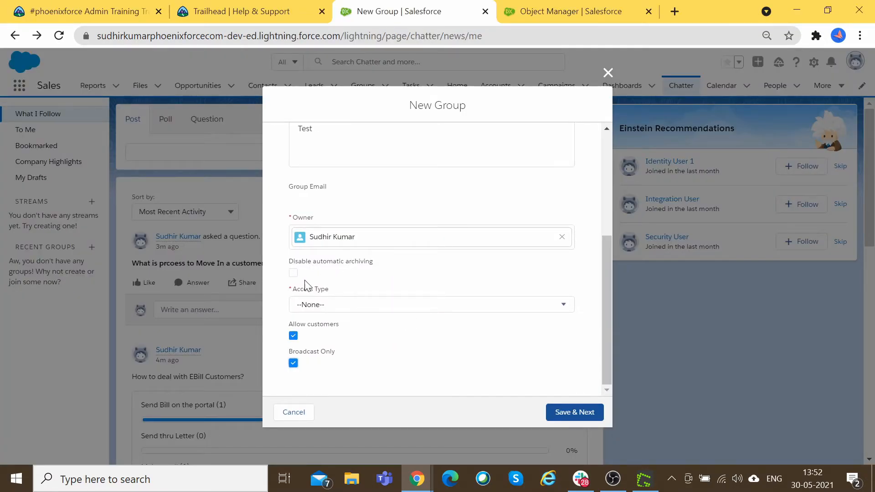
pyautogui.hotkey('alt', 'Tab')
pyautogui.hotkey('alt', 'Tab')
pyautogui.hotkey('alt', 'Tab')
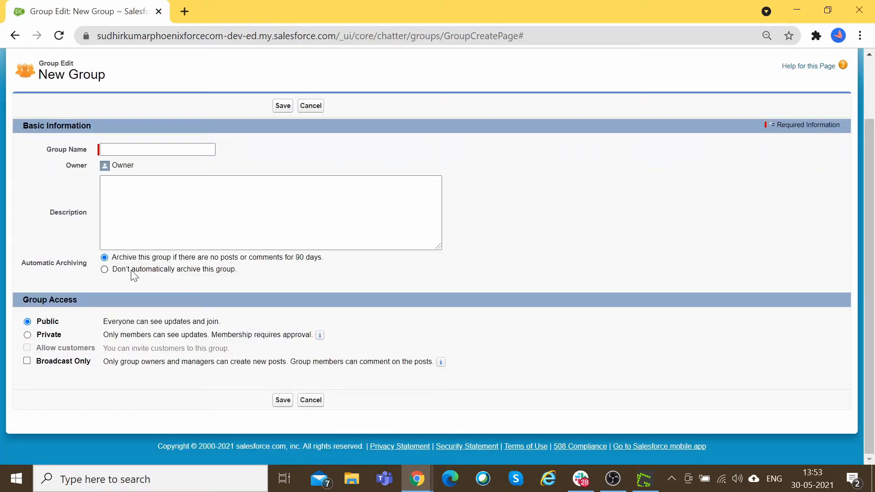
pyautogui.hotkey('alt', 'Tab')
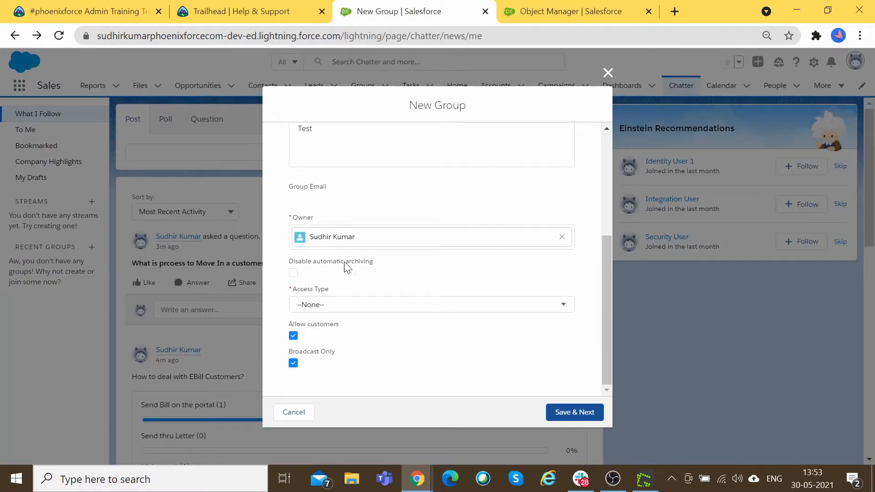
# Step: Disable automatic archiving on the Lightning group draft and open the Access Type list
pyautogui.click(294, 273)
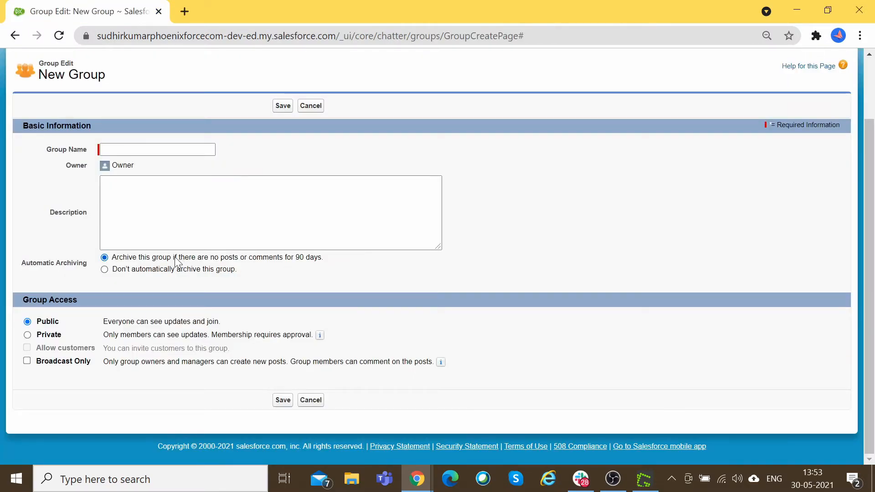
pyautogui.moveTo(150, 258); pyautogui.dragTo(297, 266)
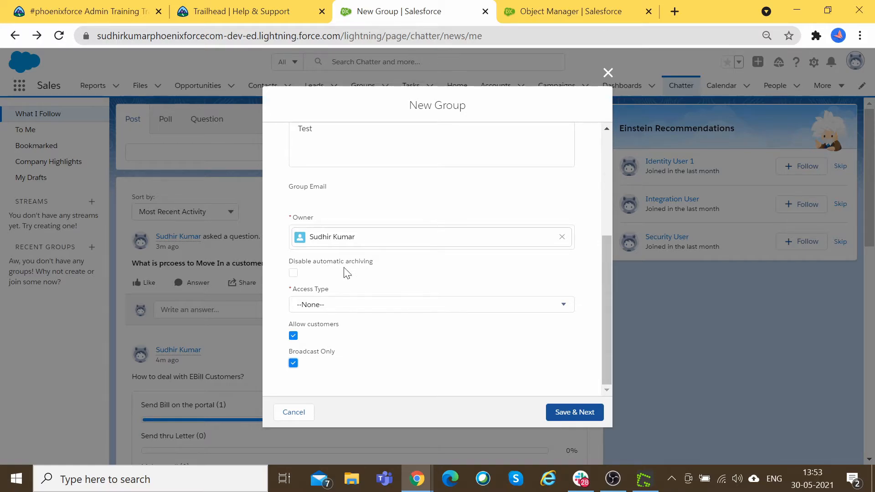
pyautogui.click(294, 273)
pyautogui.click(348, 306)
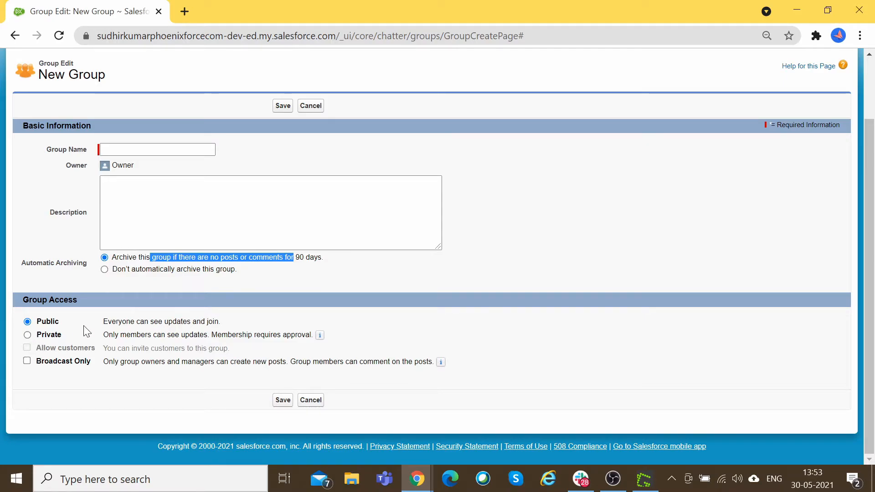
pyautogui.moveTo(110, 321); pyautogui.dragTo(220, 321)
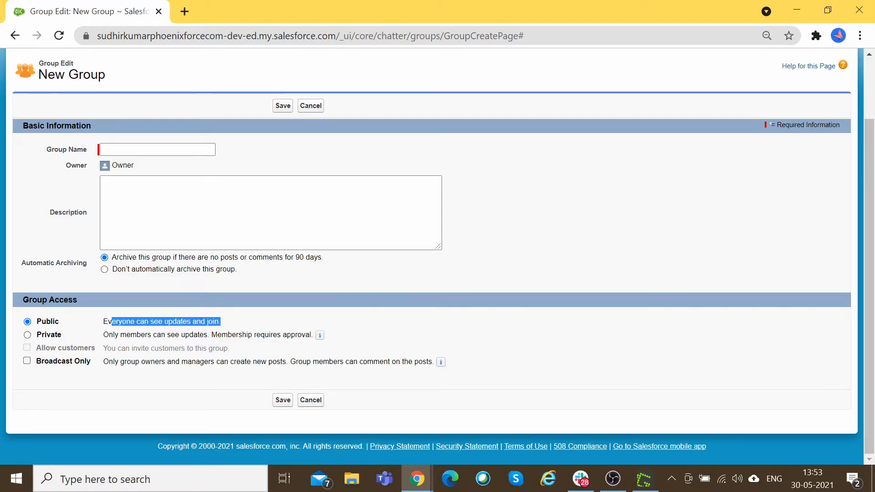
pyautogui.click(224, 323)
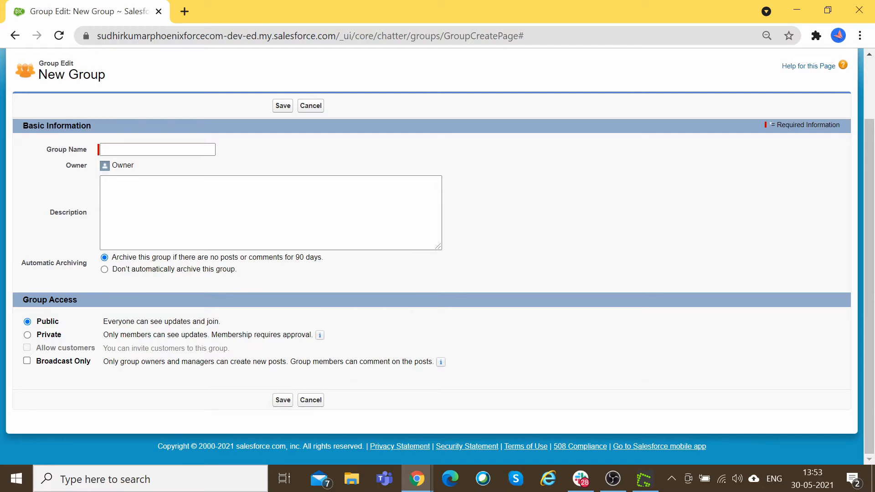
# Step: Tick Broadcast Only on the Classic New Group form, then return to the Lightning dialog
pyautogui.moveTo(320, 337)
pyautogui.hotkey('alt', 'Tab')
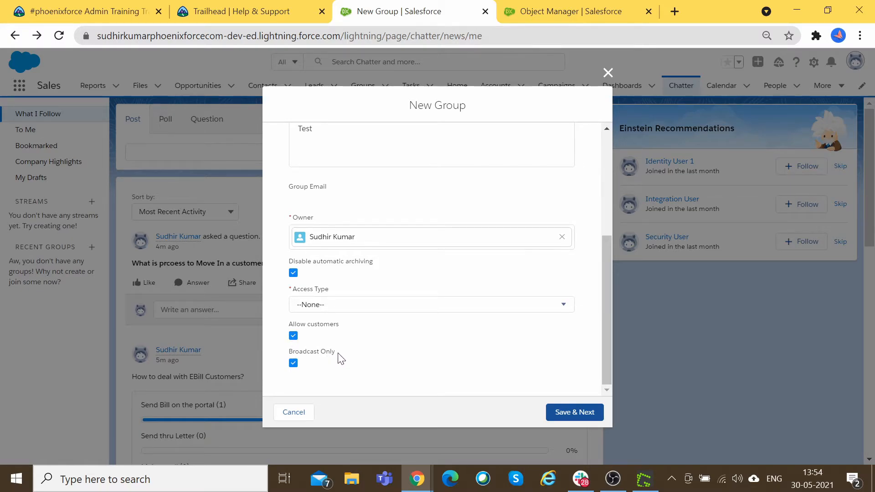
pyautogui.press('alt')
pyautogui.hotkey('alt', 'Tab')
pyautogui.hotkey('alt', 'Tab')
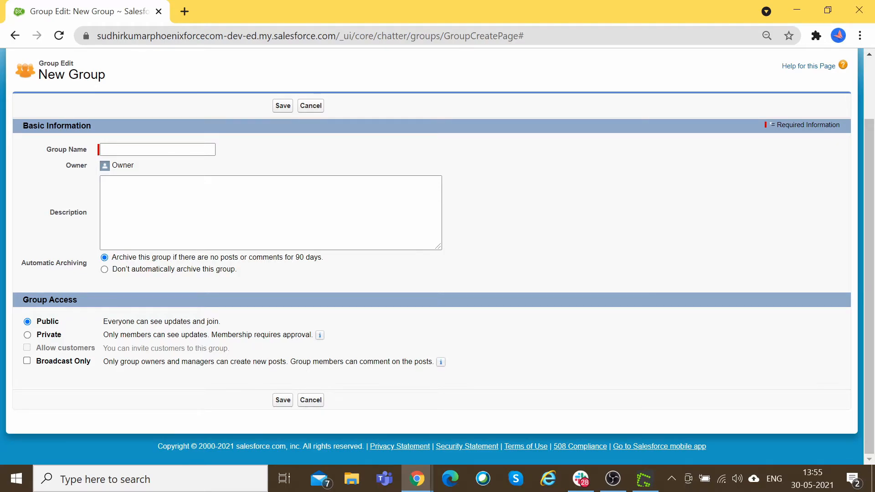
pyautogui.moveTo(290, 361); pyautogui.dragTo(444, 363)
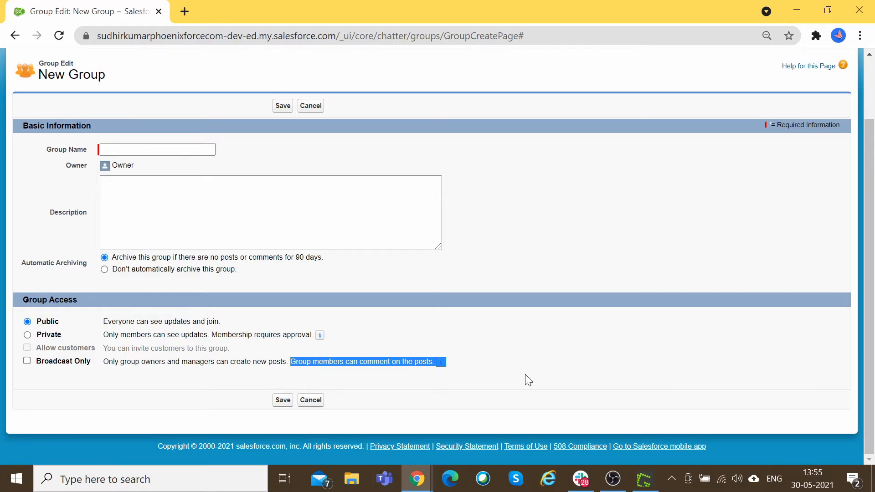
pyautogui.click(502, 379)
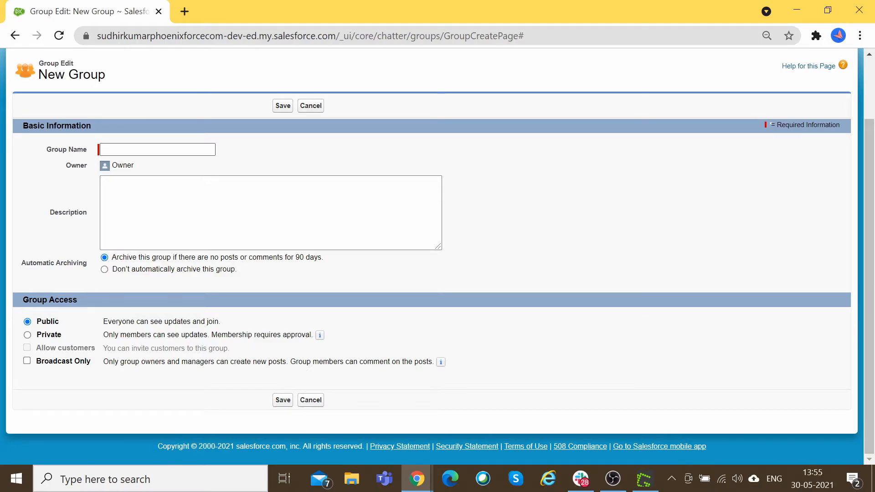
pyautogui.click(27, 361)
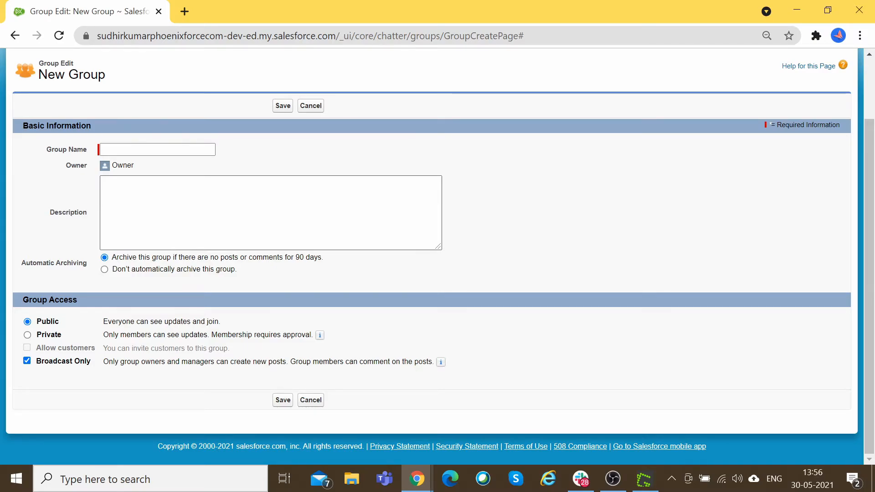
pyautogui.hotkey('alt', 'Tab')
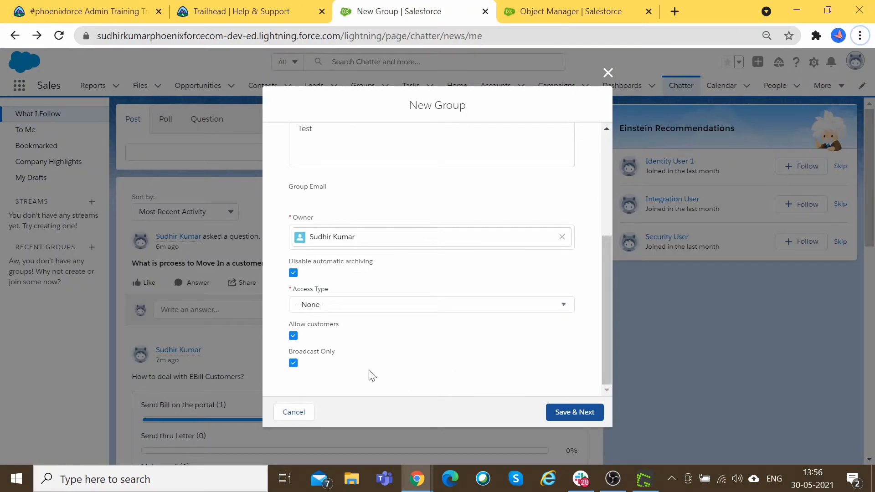
# Step: Keep customers allowed, enter description 'Test', set Access Type to Private, and save the group
pyautogui.click(293, 336)
pyautogui.click(293, 336)
pyautogui.scroll(5, 294, 337)
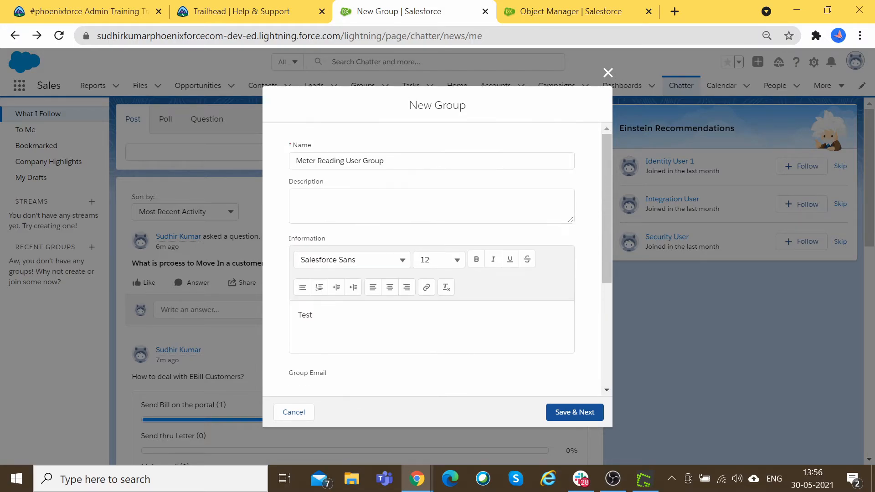
pyautogui.click(401, 206)
pyautogui.write('Test')
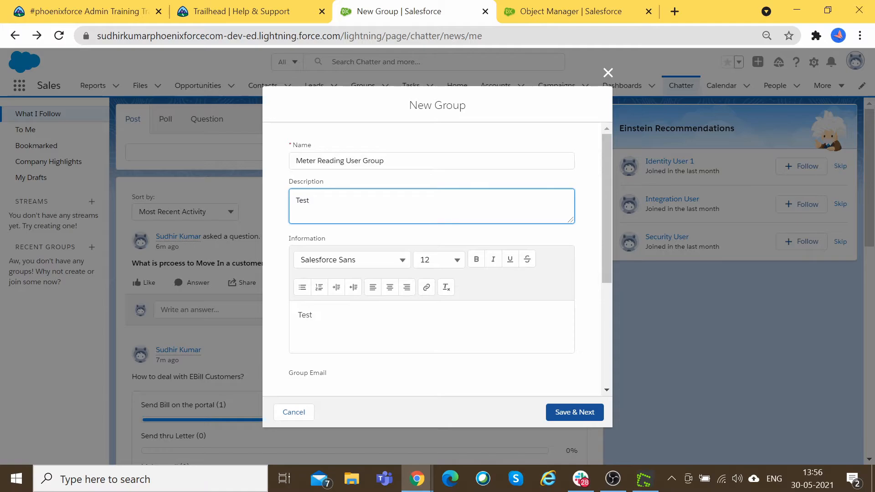
pyautogui.scroll(-4, 365, 253)
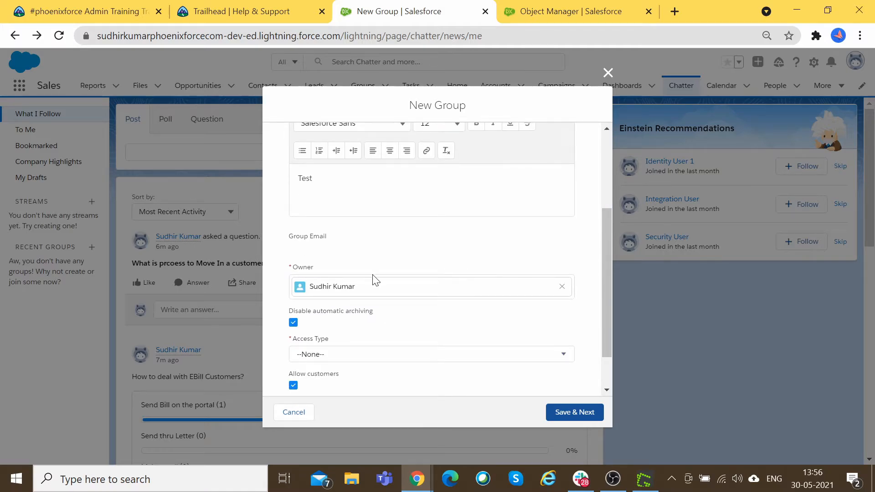
pyautogui.scroll(-1, 354, 324)
pyautogui.click(361, 307)
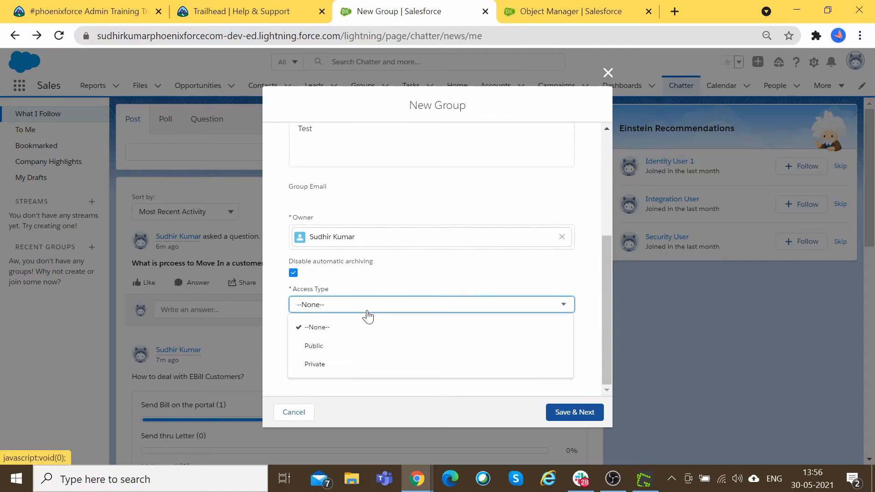
pyautogui.click(356, 364)
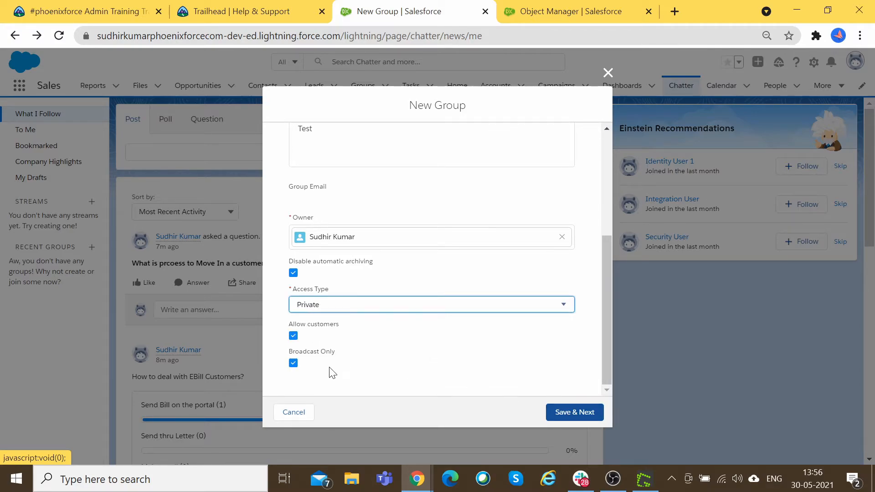
pyautogui.click(579, 415)
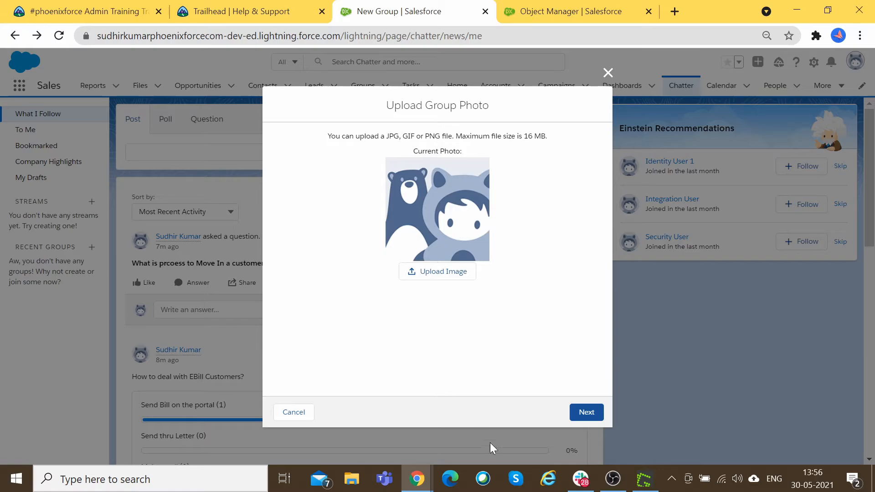
# Step: Skip the group photo, add the second user as a member, and finish setup
pyautogui.click(585, 412)
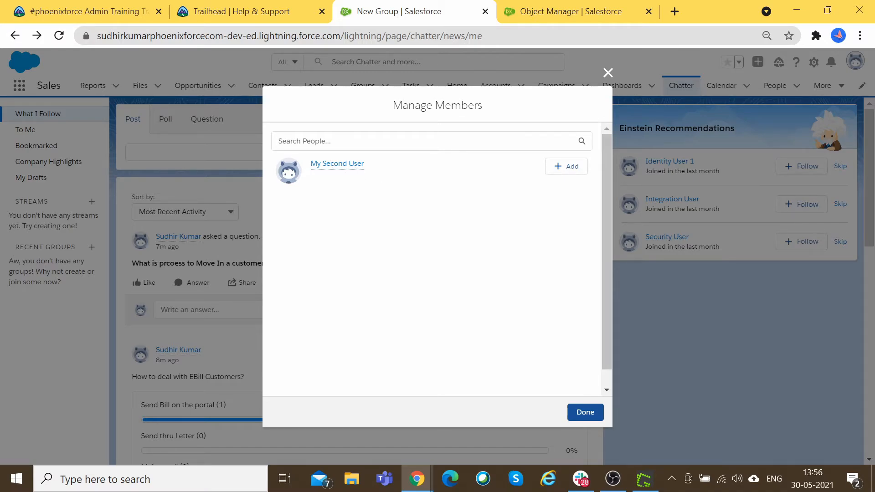
pyautogui.click(569, 167)
pyautogui.click(583, 412)
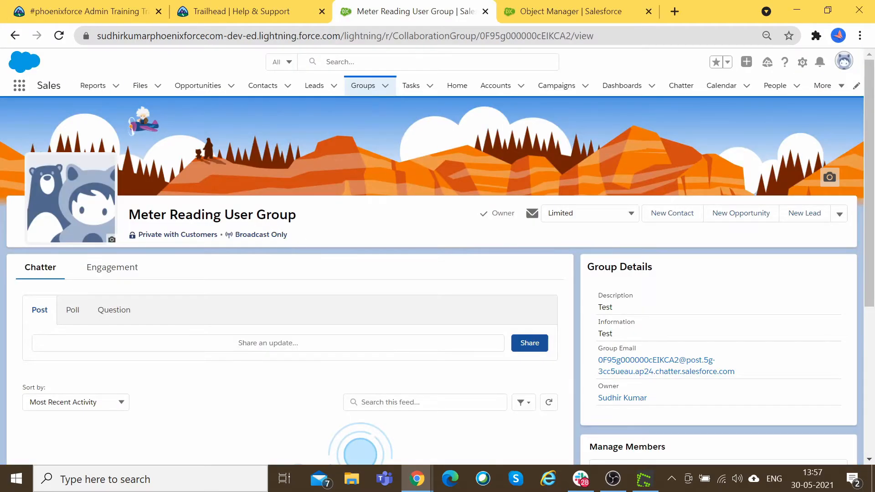
pyautogui.moveTo(215, 240)
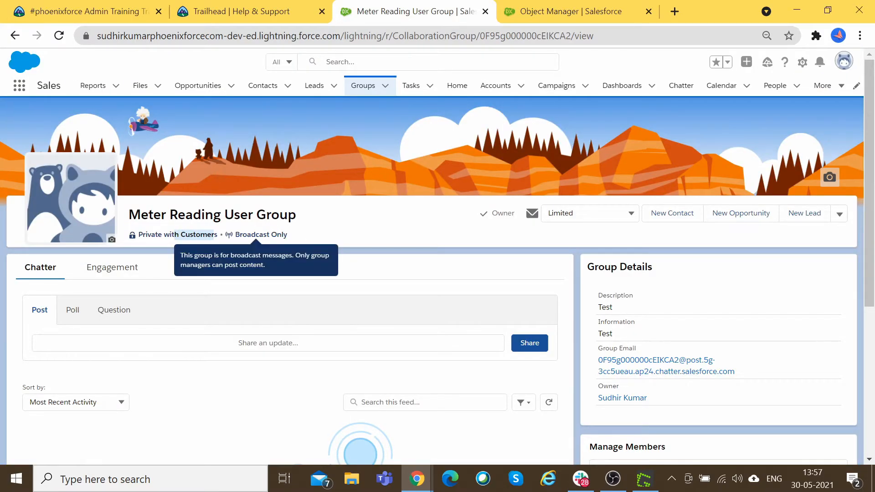
pyautogui.hotkey('alt', 'Tab')
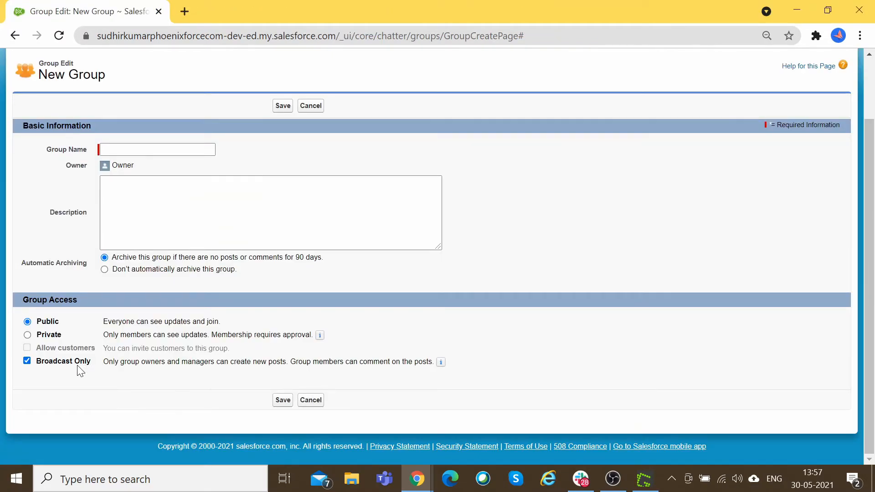
pyautogui.hotkey('alt', 'Tab')
pyautogui.moveTo(271, 235)
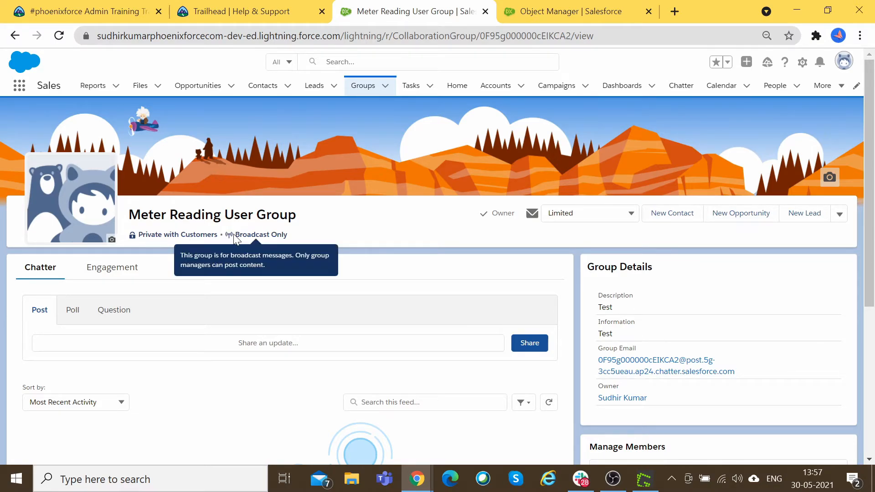
pyautogui.hotkey('alt', 'Tab')
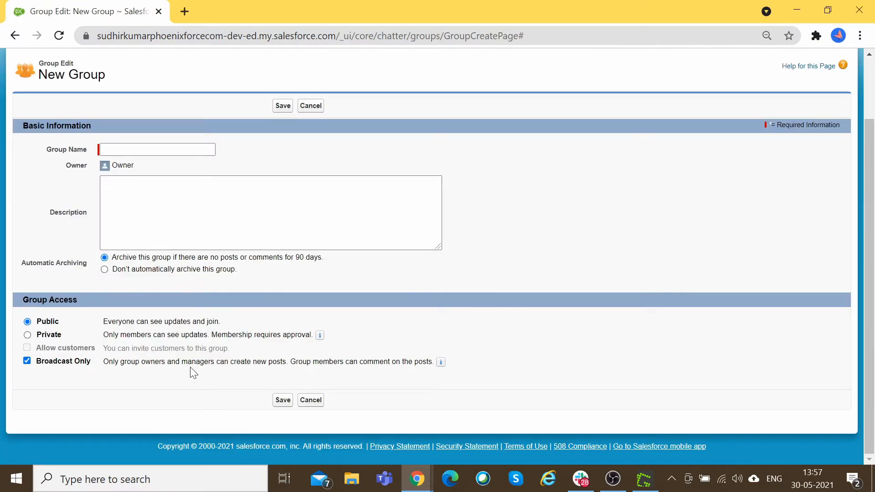
pyautogui.hotkey('alt', 'Tab')
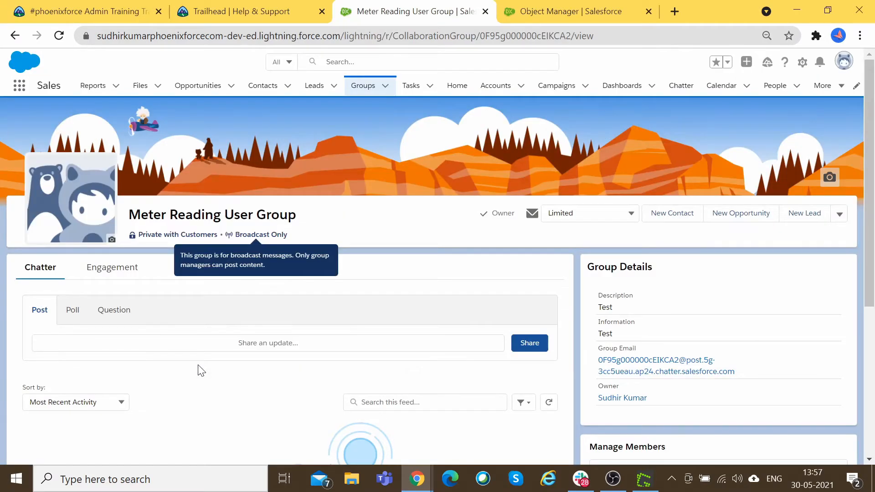
pyautogui.hotkey('alt', 'Tab')
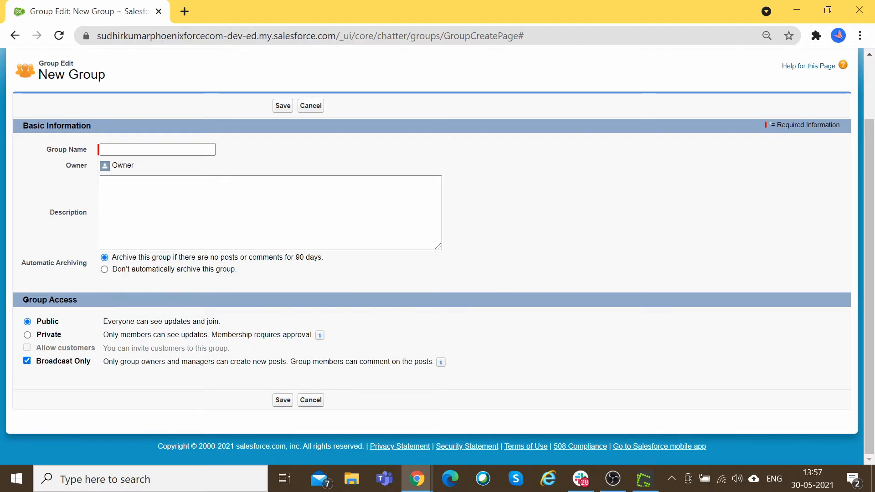
pyautogui.hotkey('alt', 'Tab')
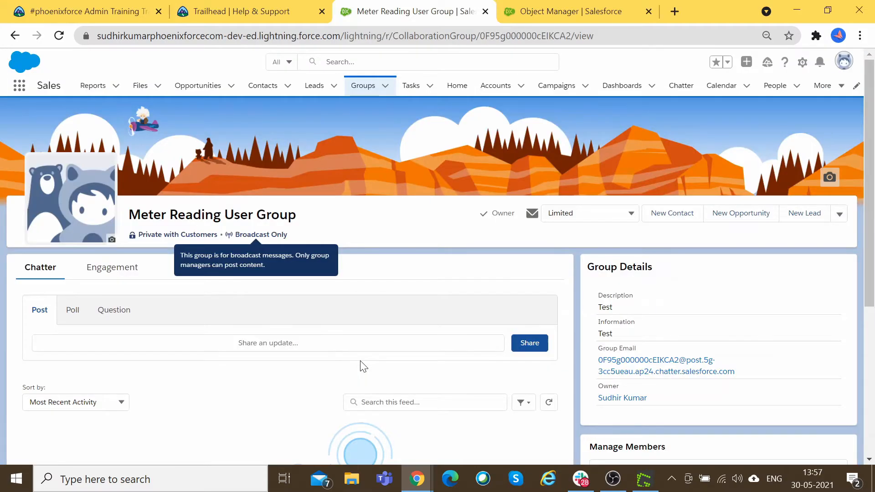
pyautogui.scroll(-3, 429, 310)
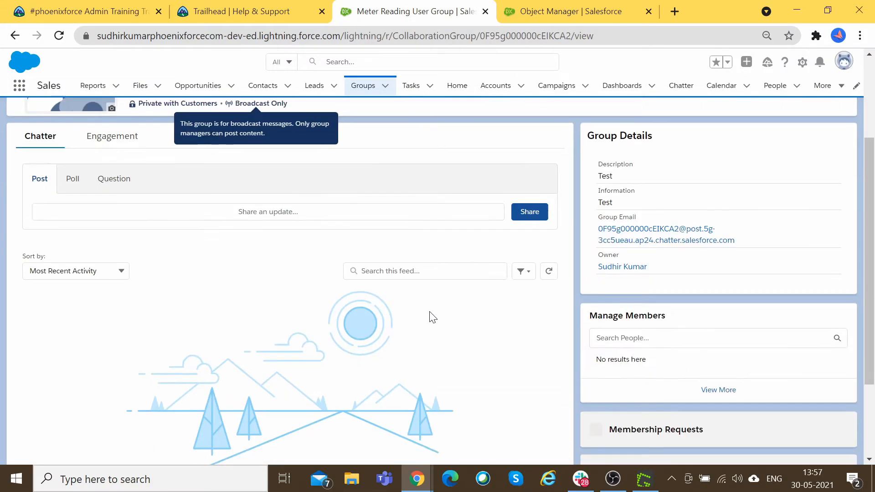
pyautogui.scroll(2, 103, 199)
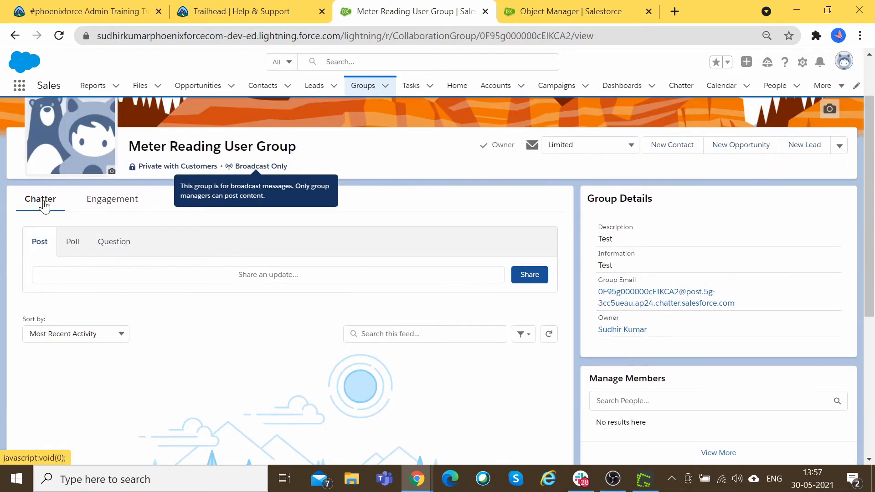
pyautogui.click(107, 203)
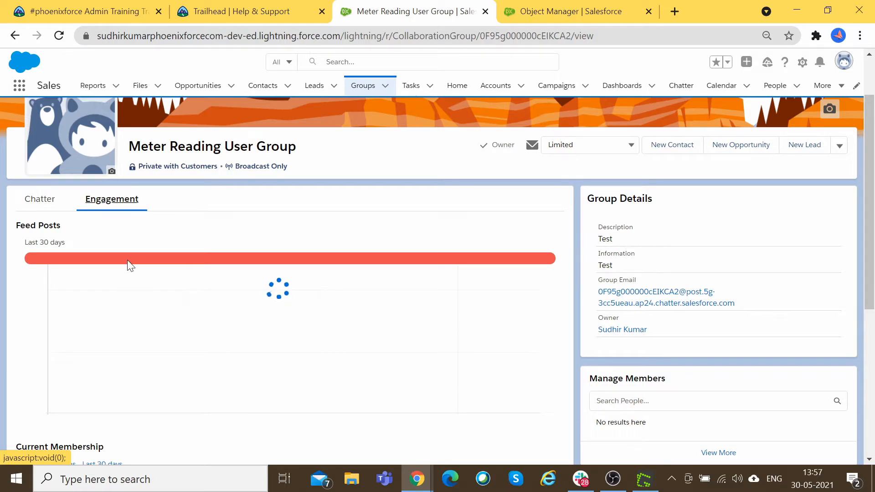
pyautogui.scroll(-2, 128, 261)
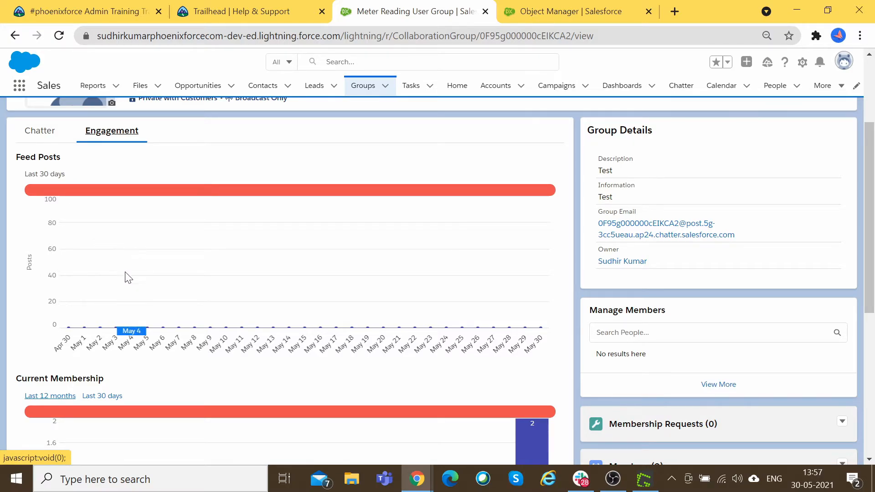
pyautogui.scroll(-3, 127, 267)
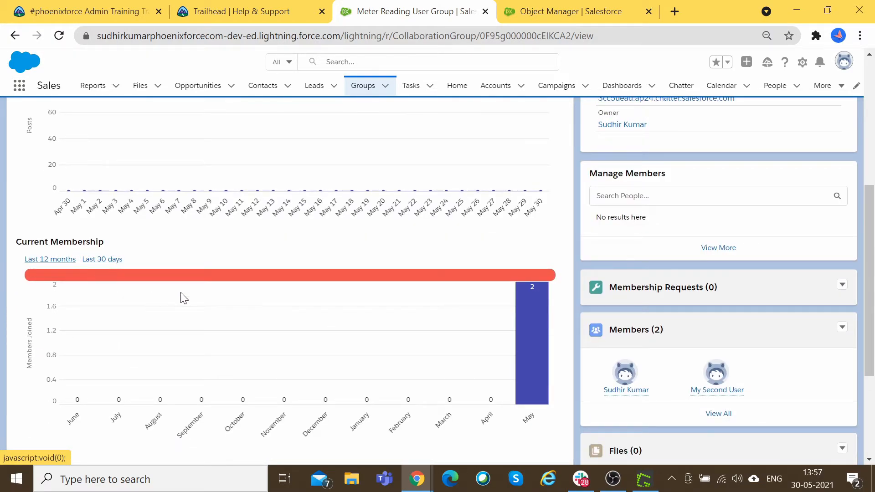
pyautogui.scroll(-3, 182, 286)
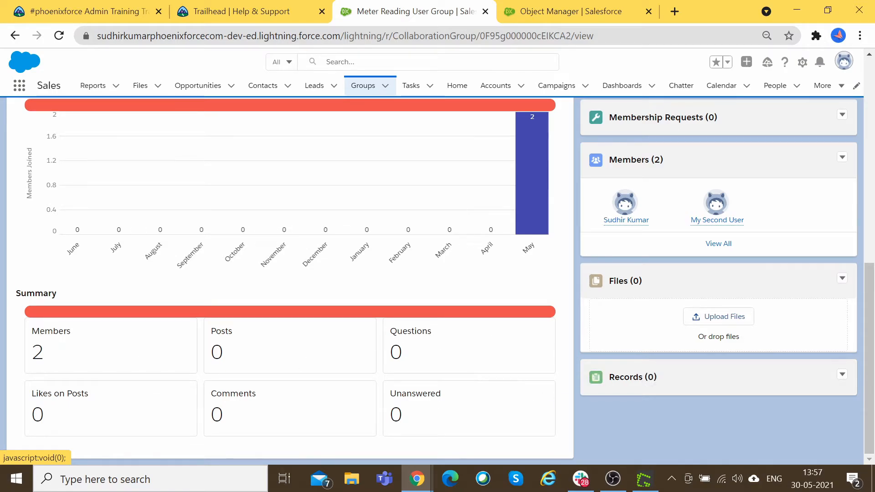
pyautogui.scroll(5, 443, 342)
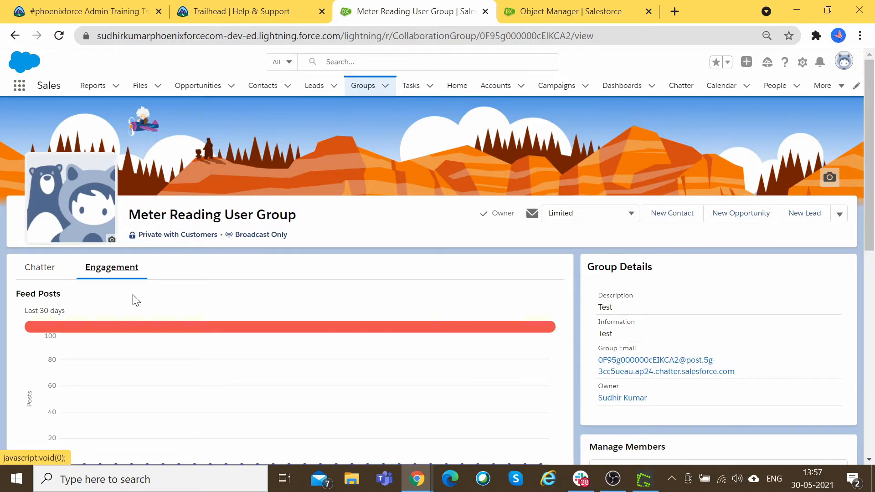
pyautogui.scroll(-3, 132, 299)
# Step: Show the group's Chatter feed, browse its side cards, and select the Group Email address
pyautogui.click(40, 132)
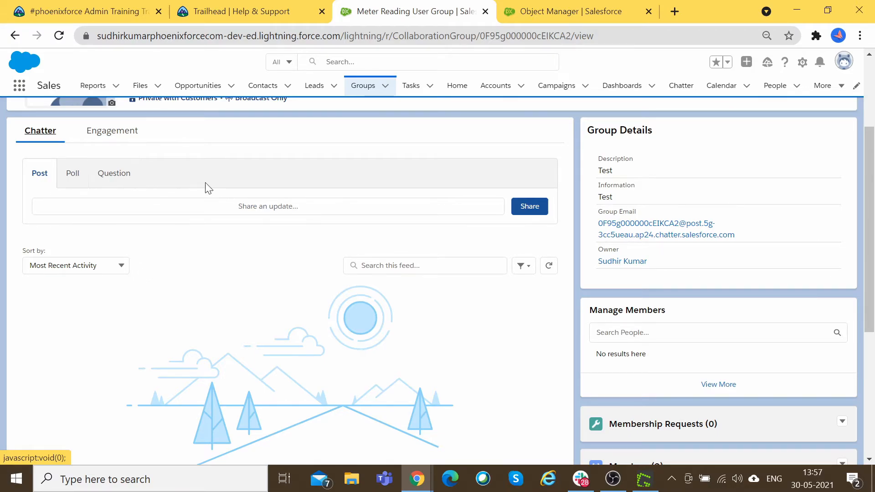
pyautogui.scroll(-5, 205, 183)
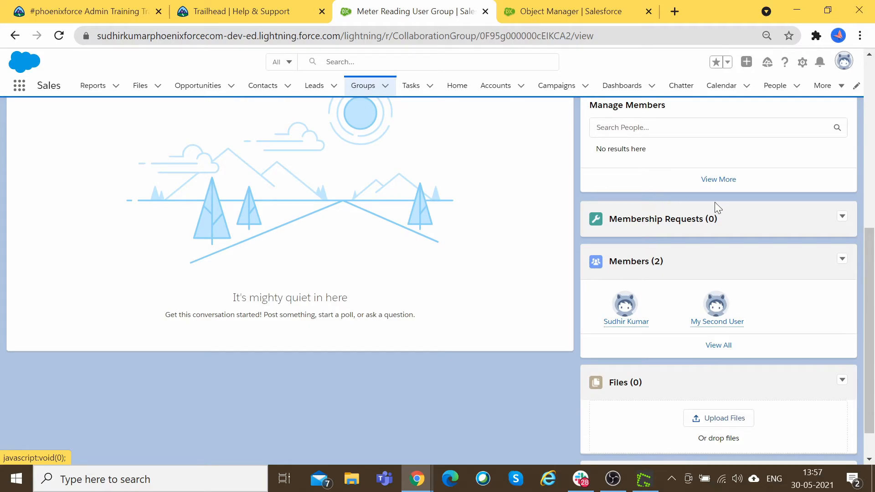
pyautogui.scroll(5, 715, 201)
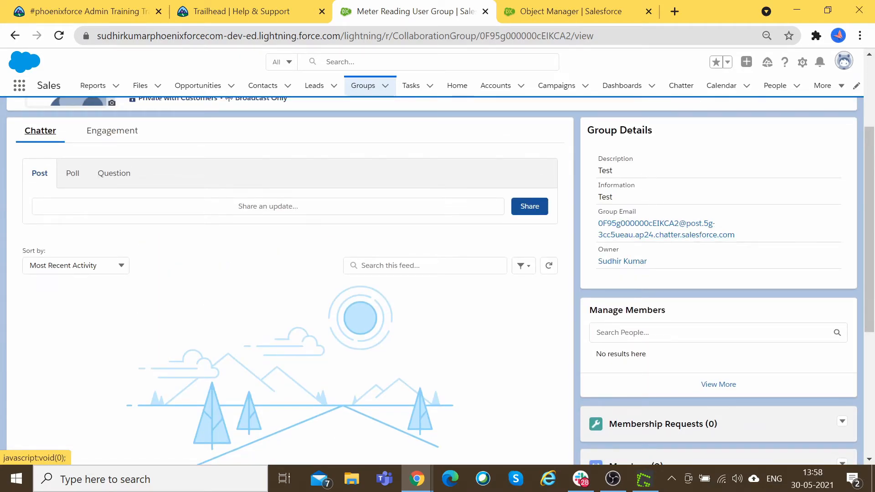
pyautogui.scroll(-2, 734, 259)
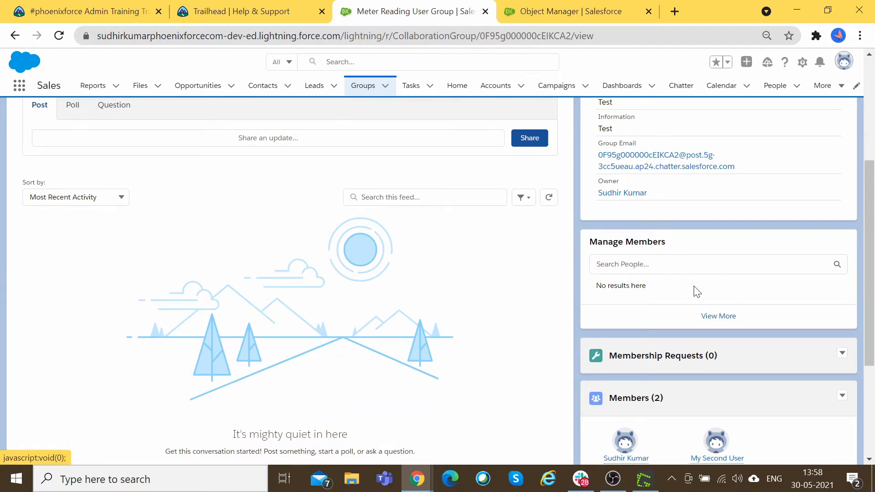
pyautogui.scroll(-3, 695, 291)
pyautogui.scroll(5, 621, 279)
pyautogui.scroll(-3, 500, 308)
pyautogui.scroll(-2, 649, 409)
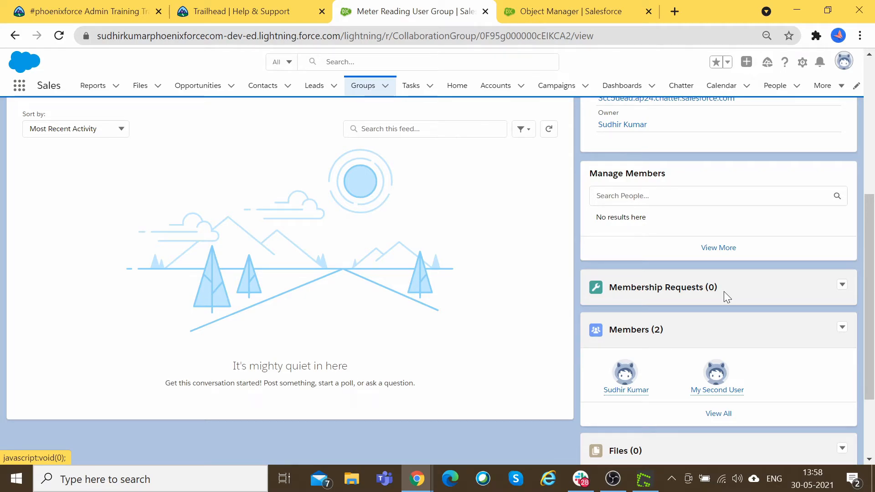
pyautogui.scroll(-1, 720, 293)
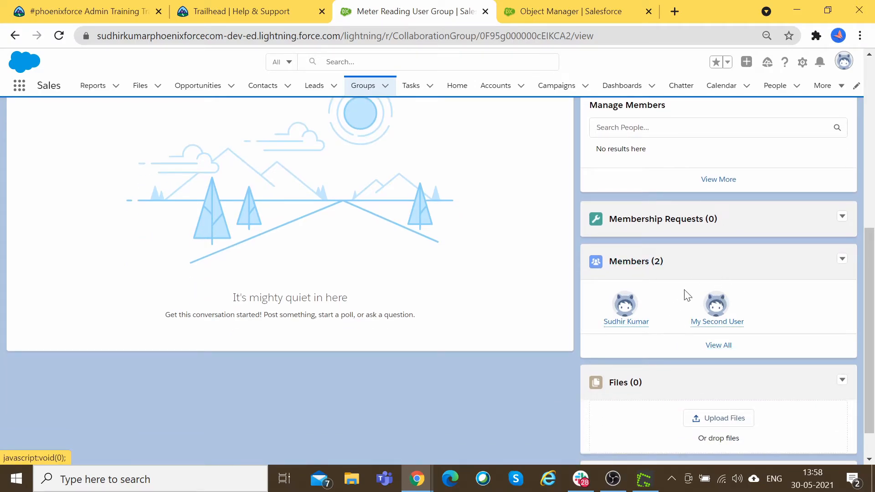
pyautogui.scroll(-1, 719, 359)
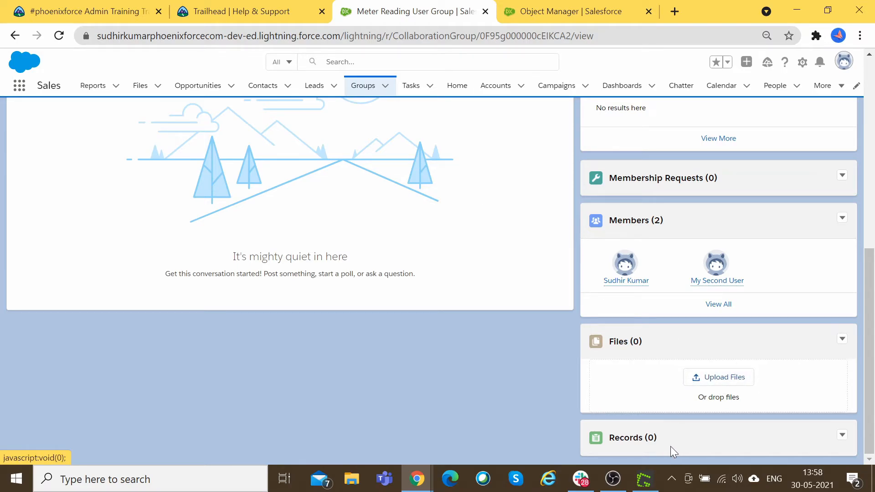
pyautogui.scroll(6, 786, 442)
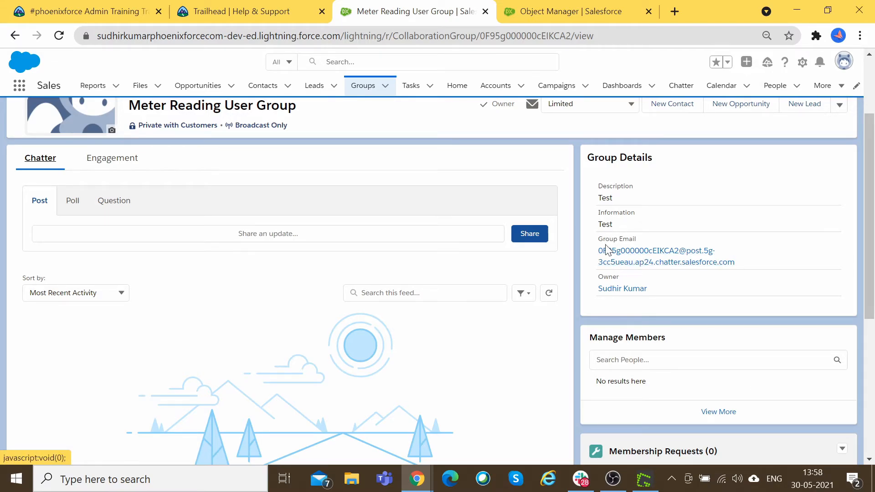
pyautogui.moveTo(598, 251); pyautogui.dragTo(740, 265)
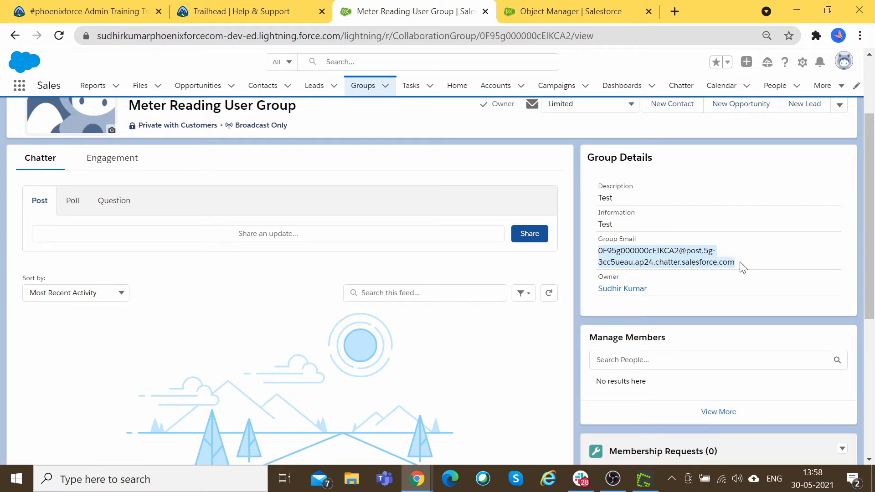
pyautogui.scroll(2, 772, 318)
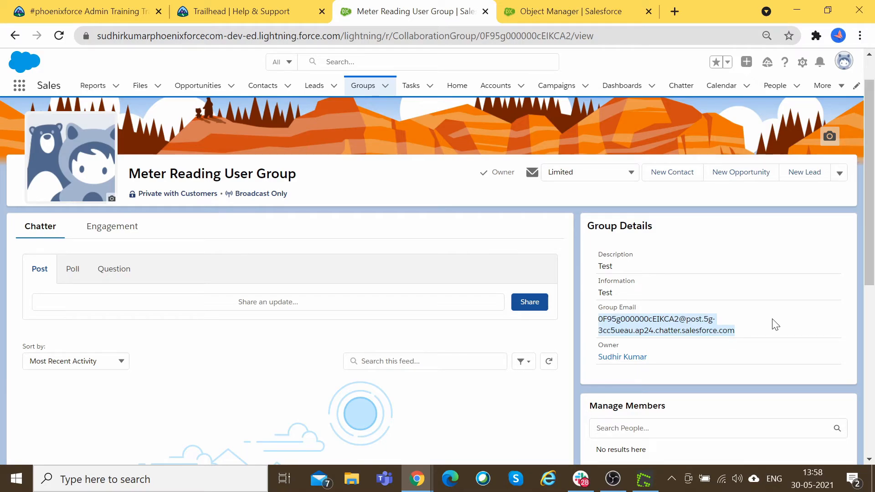
pyautogui.click(630, 172)
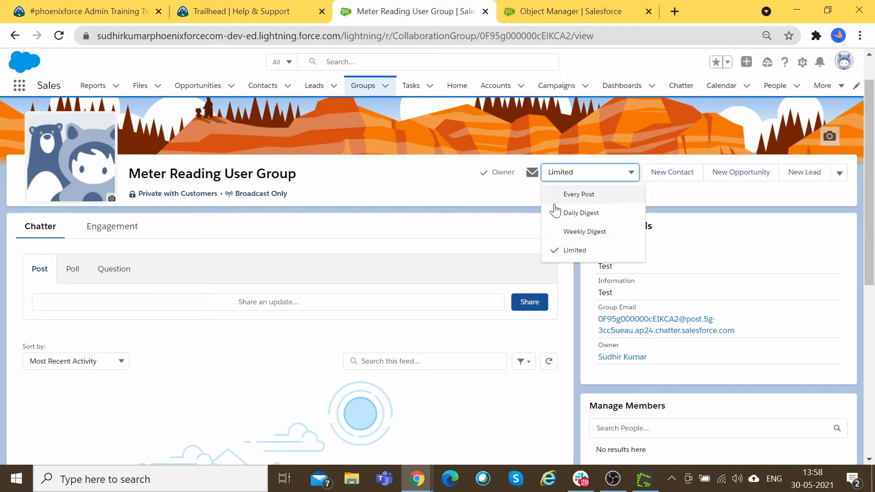
pyautogui.click(560, 180)
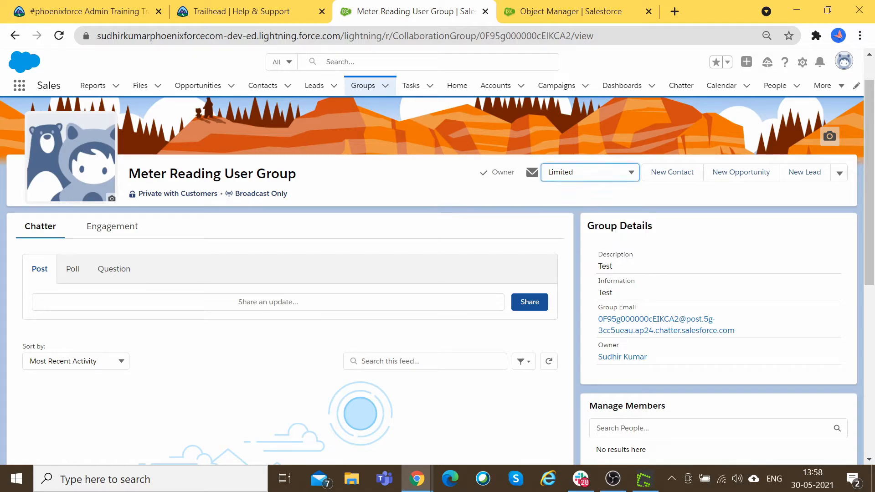
pyautogui.click(553, 176)
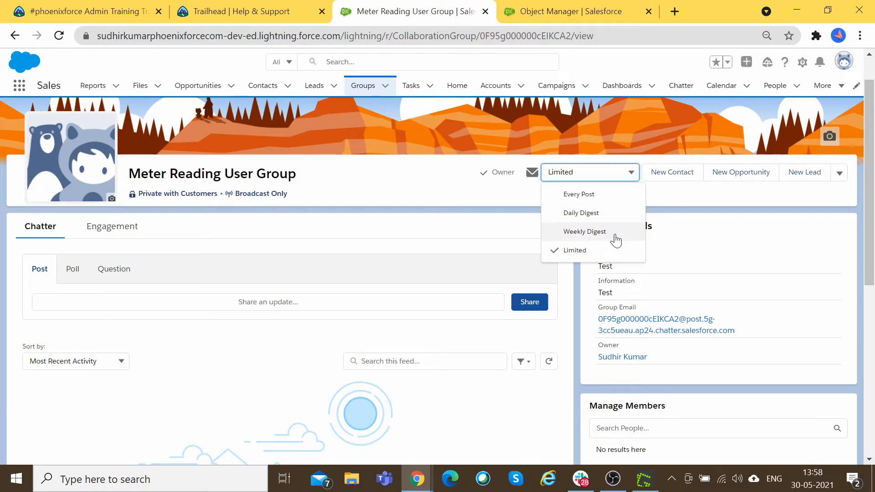
pyautogui.click(683, 196)
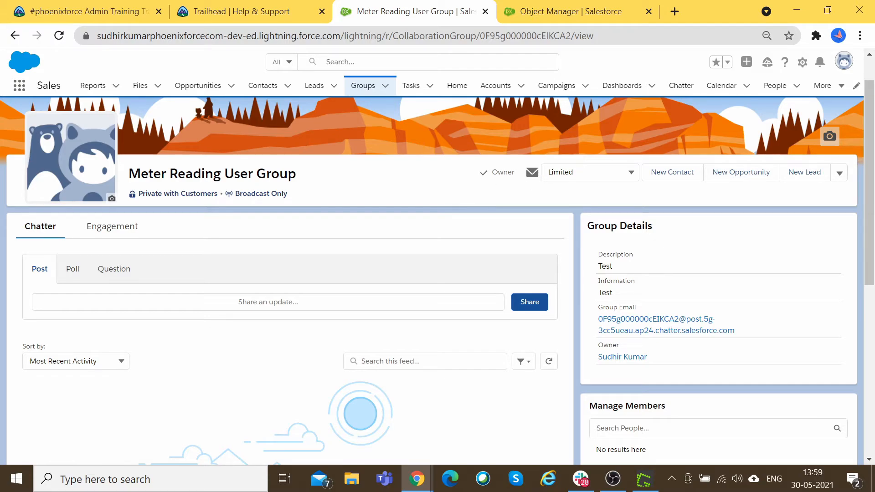
pyautogui.click(588, 172)
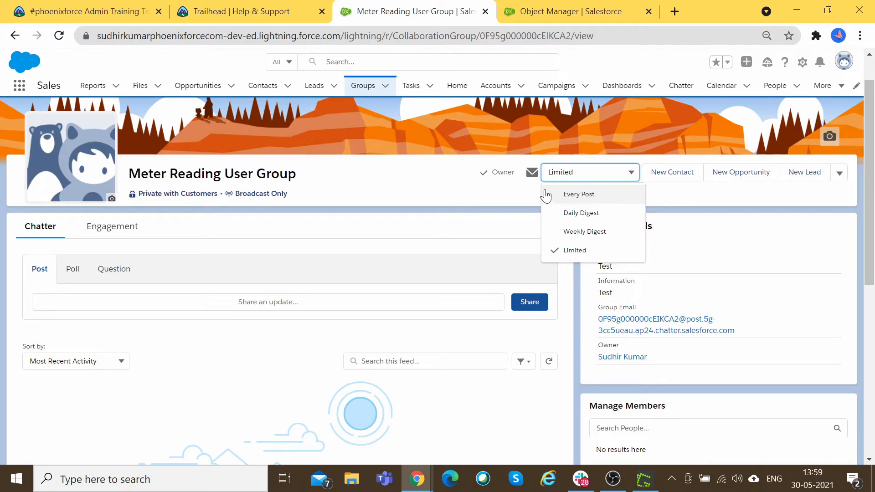
pyautogui.click(594, 195)
pyautogui.scroll(-2, 551, 182)
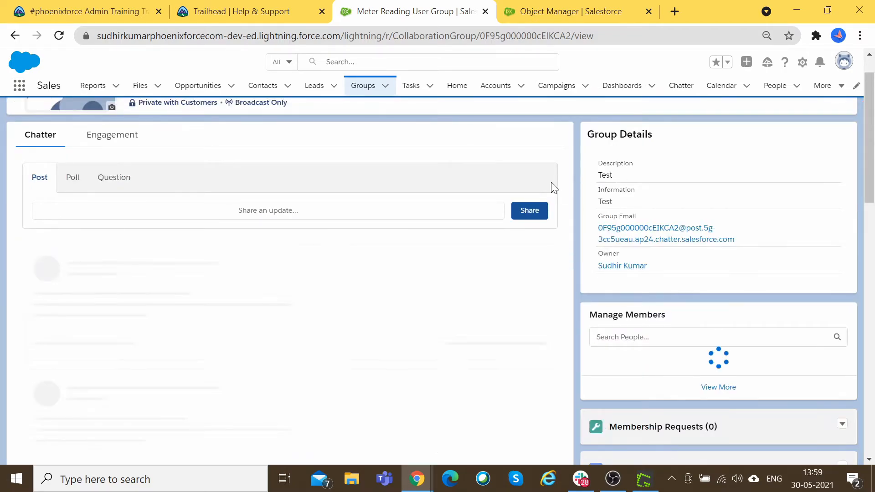
pyautogui.scroll(3, 591, 266)
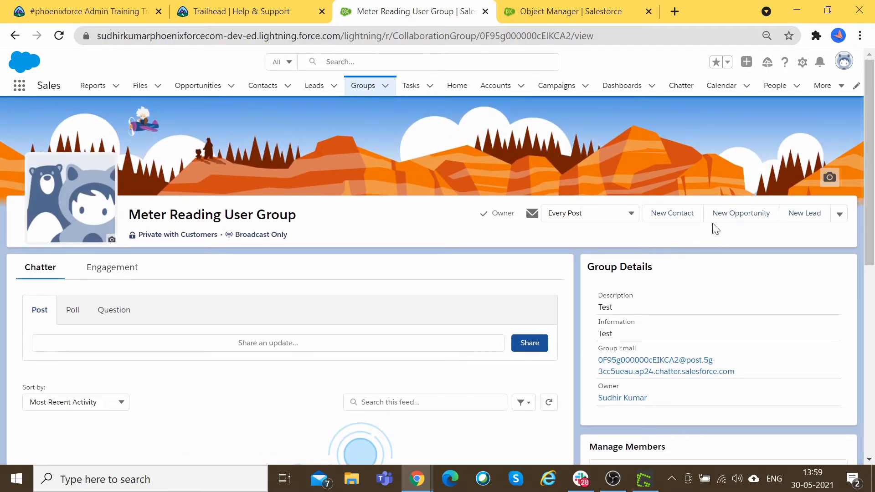
pyautogui.click(840, 215)
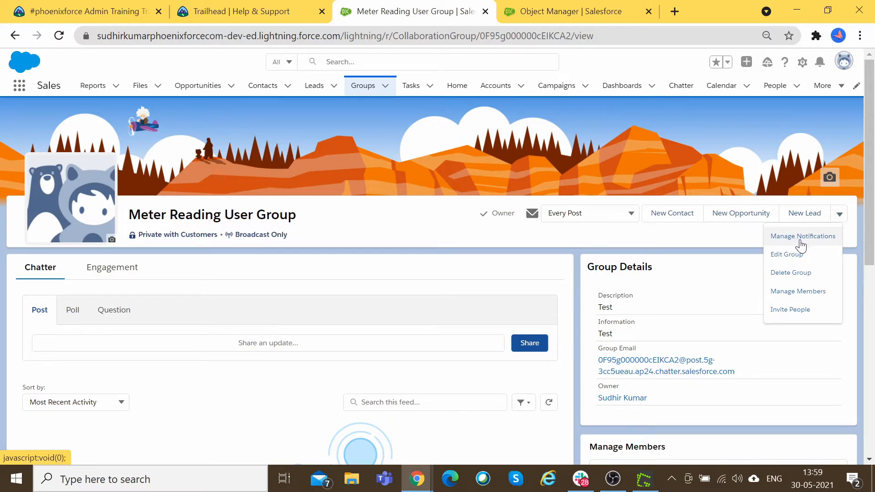
pyautogui.click(820, 295)
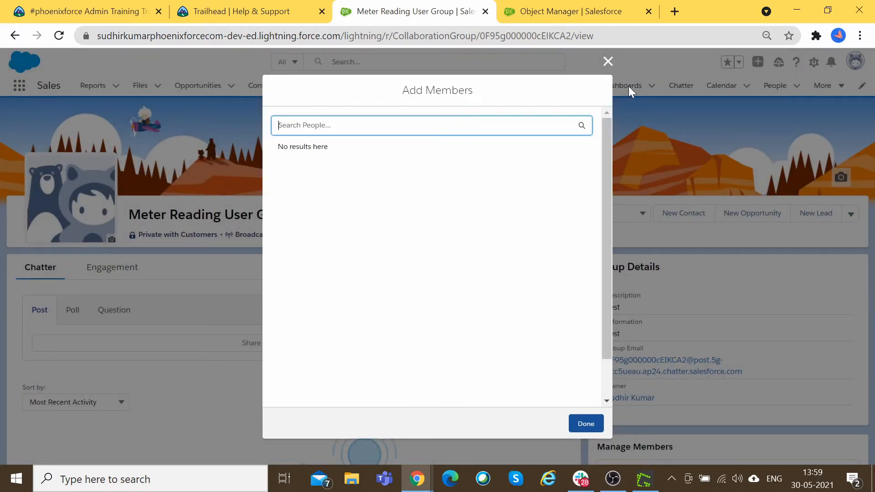
pyautogui.click(608, 61)
pyautogui.click(839, 214)
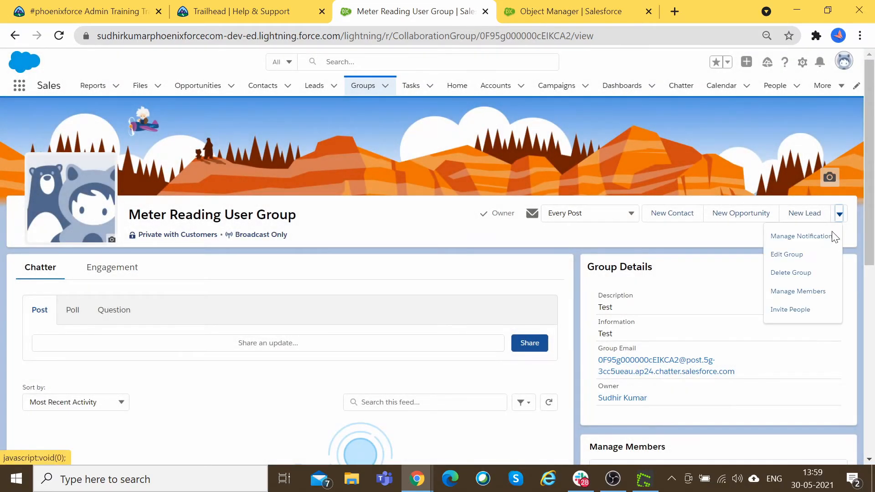
pyautogui.click(801, 314)
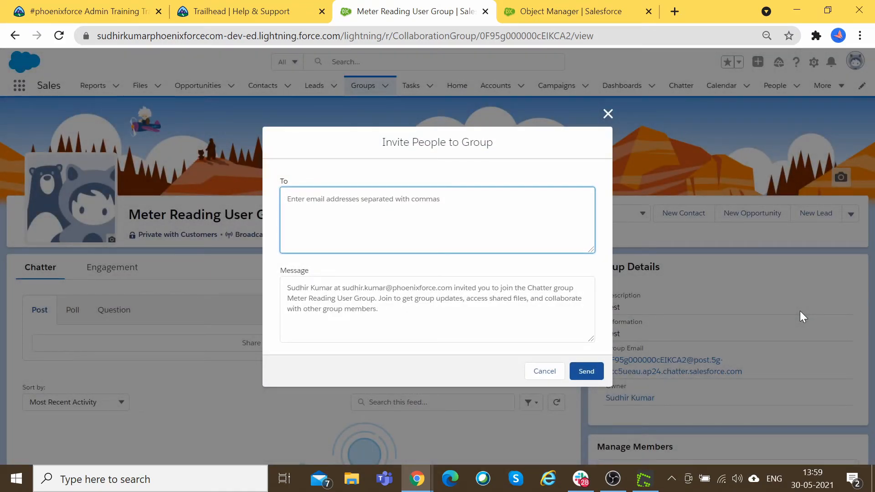
pyautogui.click(552, 374)
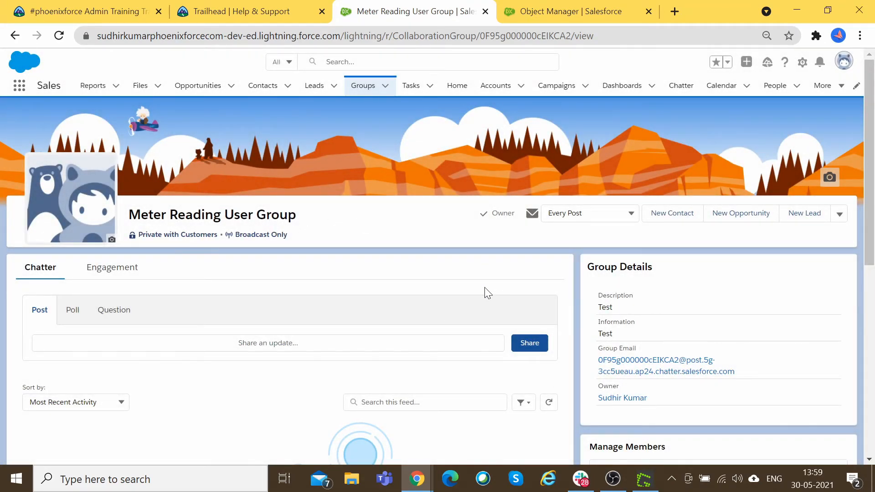
pyautogui.scroll(-7, 485, 286)
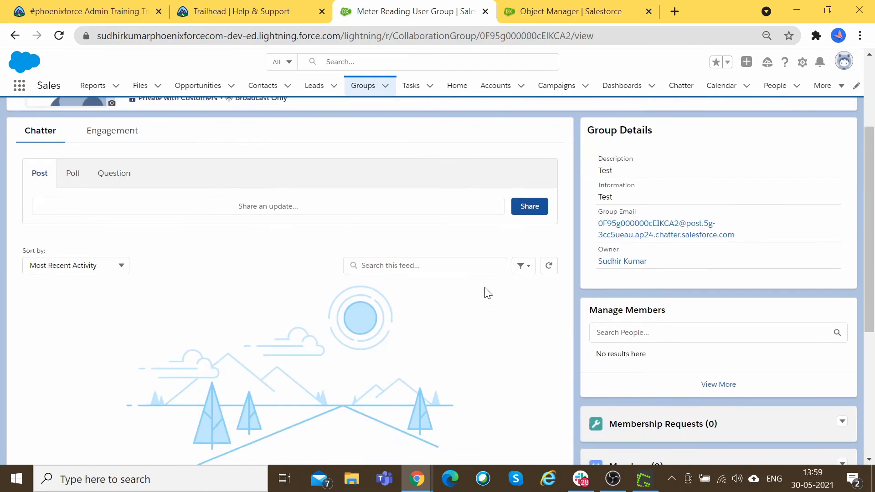
pyautogui.scroll(7, 486, 293)
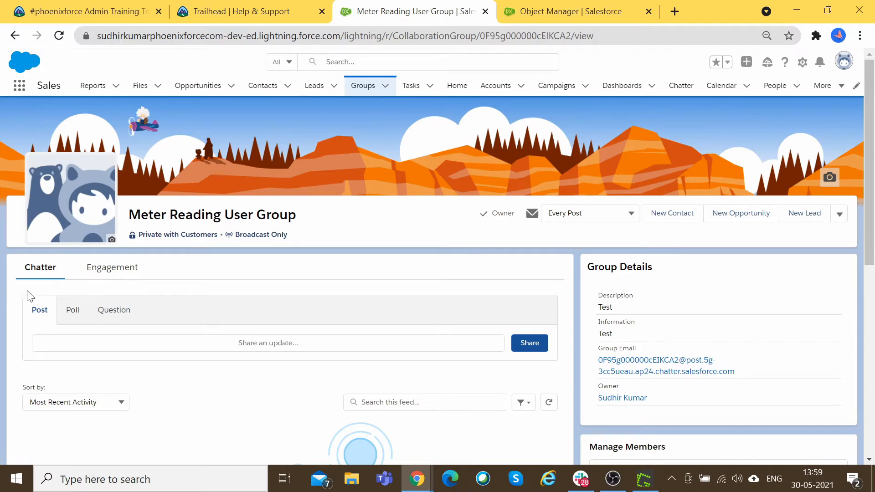
pyautogui.click(114, 274)
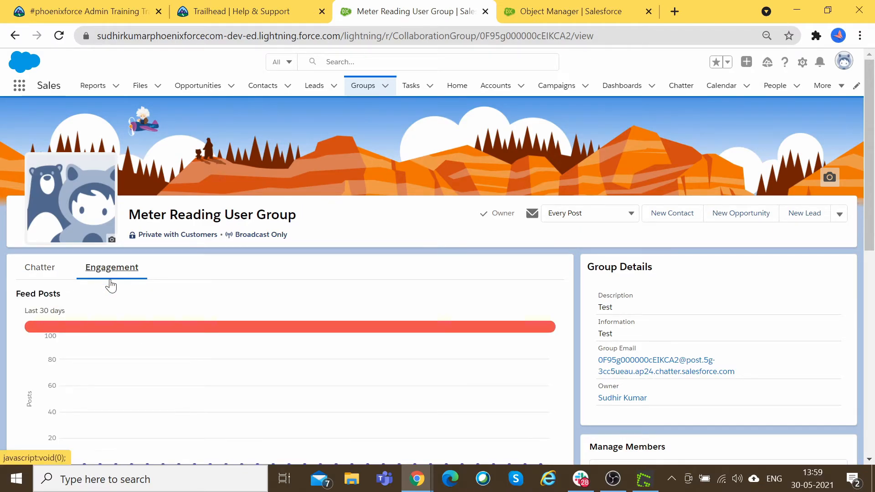
pyautogui.scroll(-2, 111, 286)
pyautogui.scroll(-4, 93, 214)
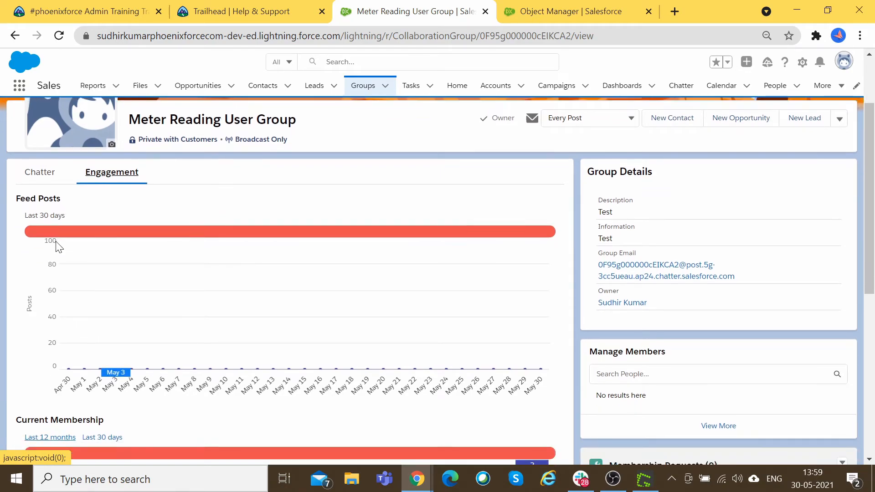
pyautogui.scroll(-7, 78, 343)
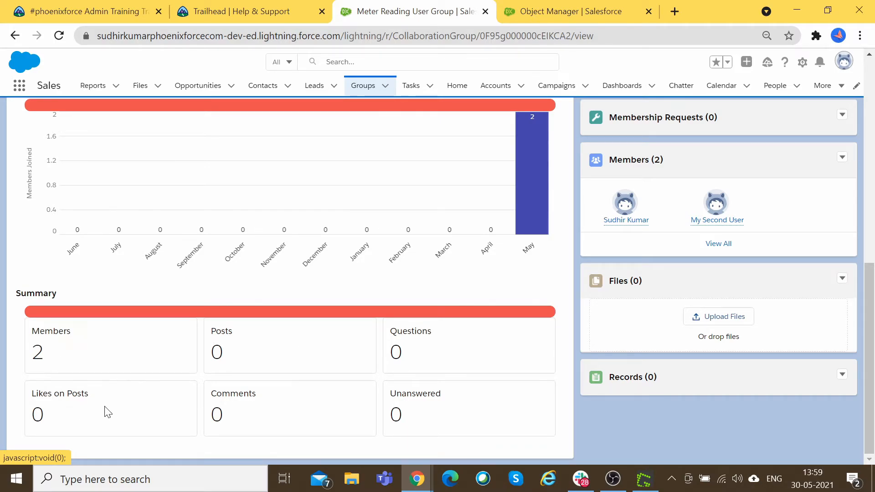
pyautogui.scroll(3, 501, 410)
pyautogui.scroll(-3, 592, 396)
pyautogui.scroll(4, 643, 381)
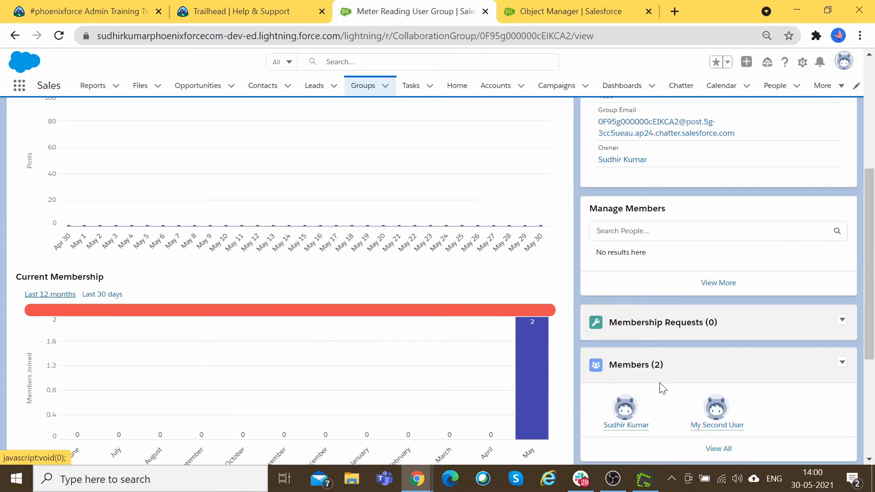
pyautogui.scroll(1, 661, 391)
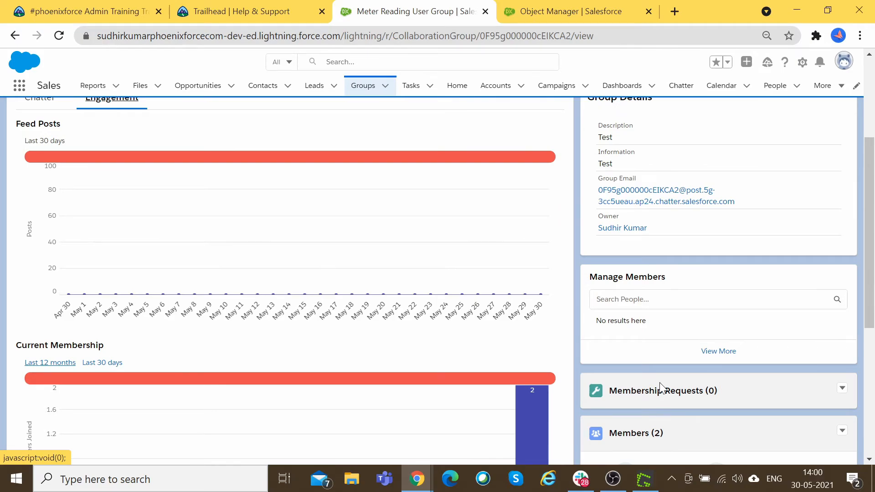
pyautogui.scroll(1, 661, 391)
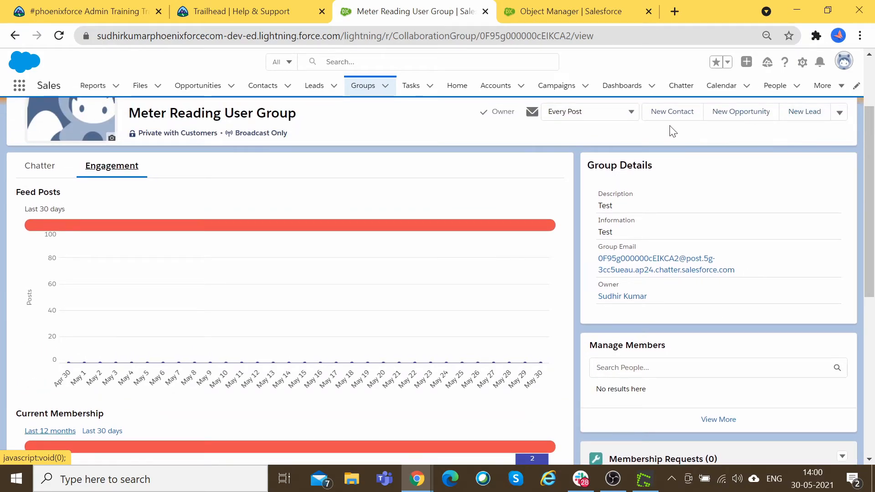
pyautogui.scroll(1, 674, 130)
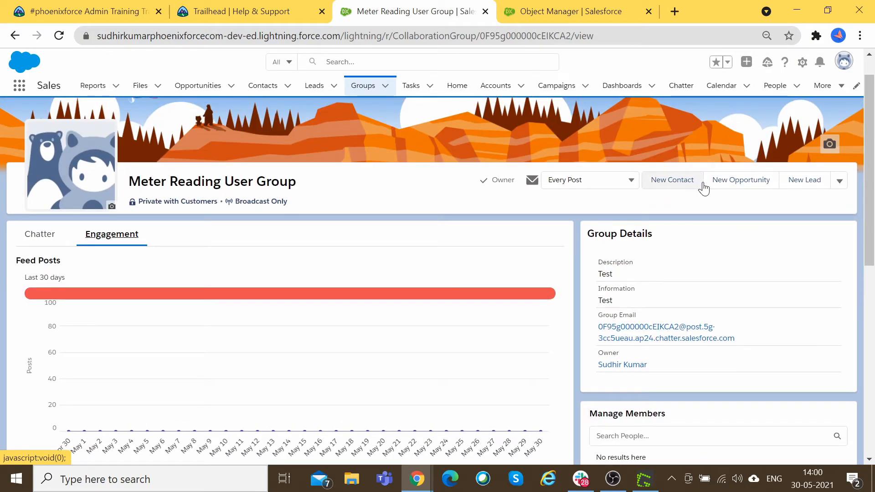
pyautogui.click(665, 181)
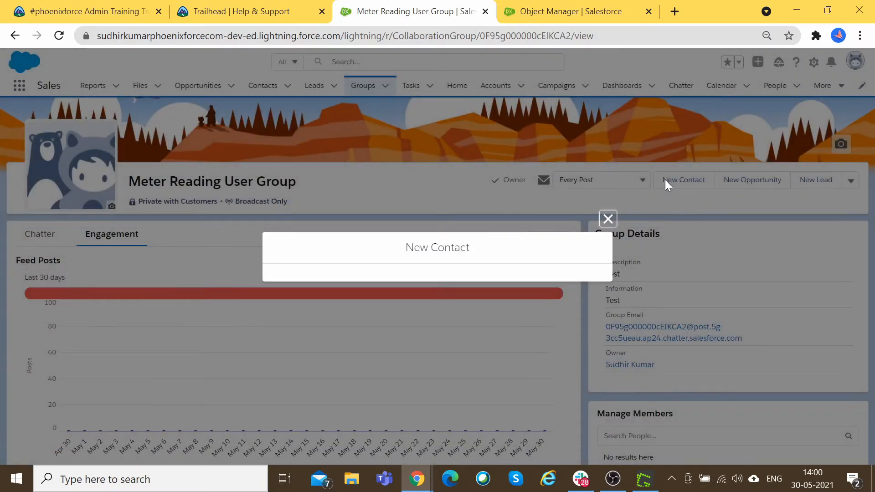
pyautogui.click(545, 425)
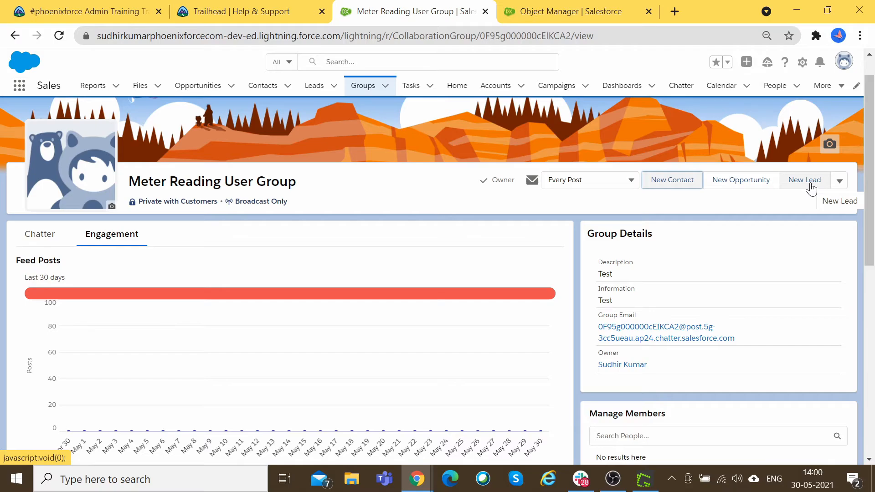
pyautogui.click(838, 181)
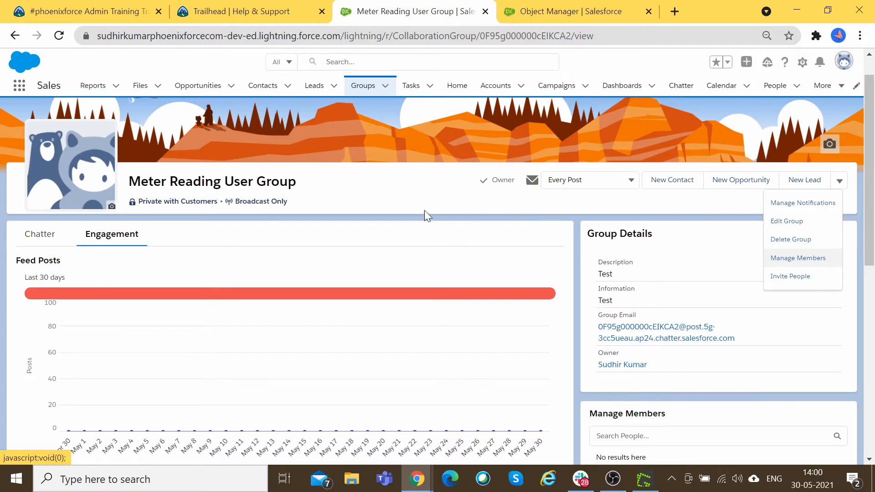
pyautogui.click(364, 203)
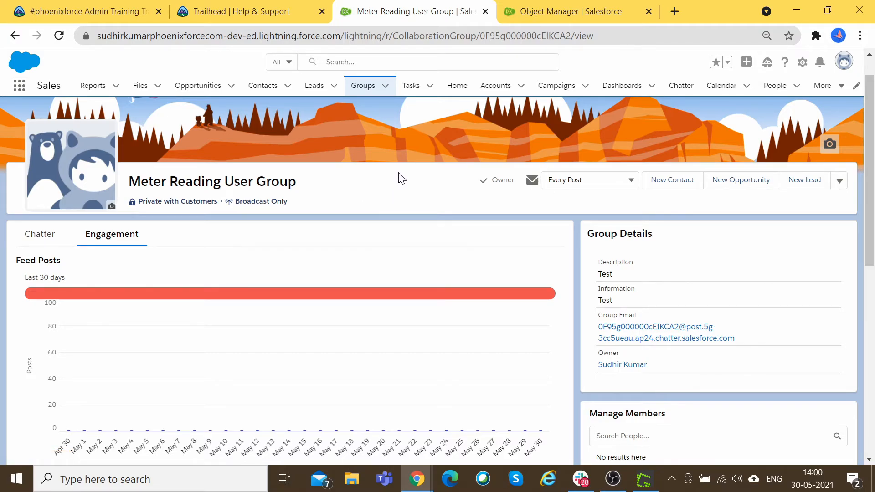
# Step: Return to Chatter Home, point out the empty Streams list, and start a new stream
pyautogui.click(681, 85)
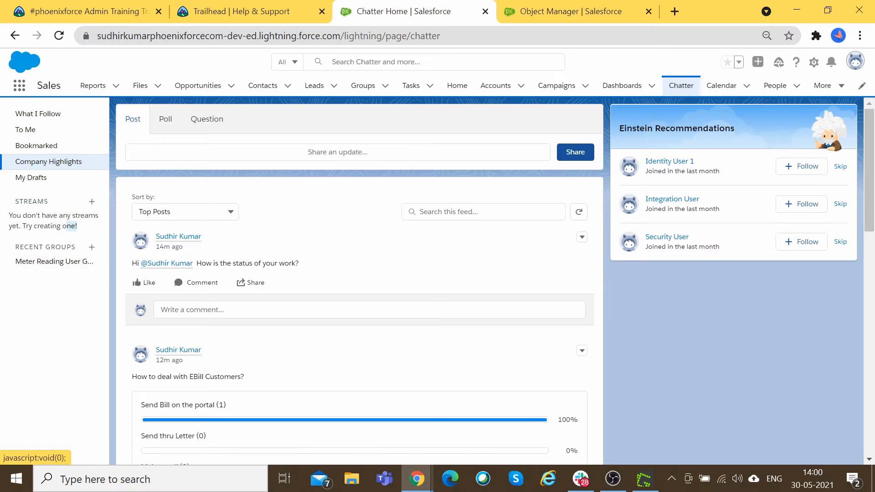
pyautogui.moveTo(78, 226); pyautogui.dragTo(10, 221)
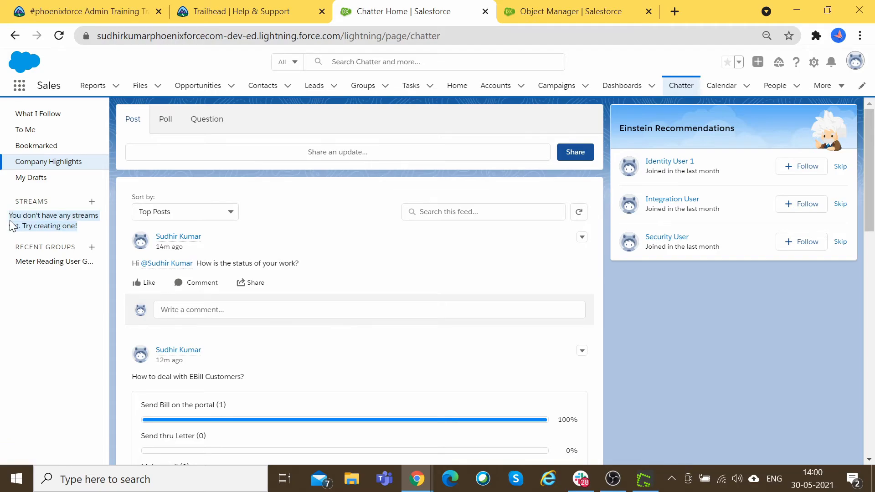
pyautogui.click(91, 201)
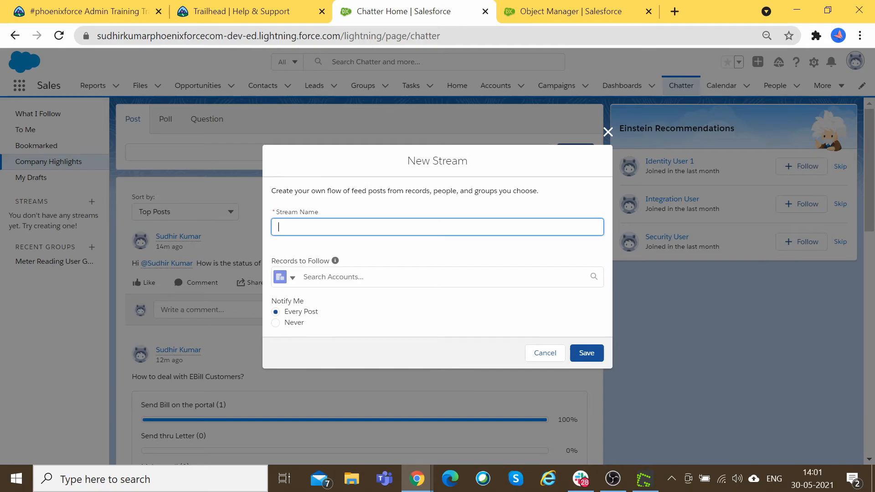
# Step: Save a stream named 'My Stream' that follows case 00001033 from Cases
pyautogui.write('My Stream')
pyautogui.moveTo(334, 264)
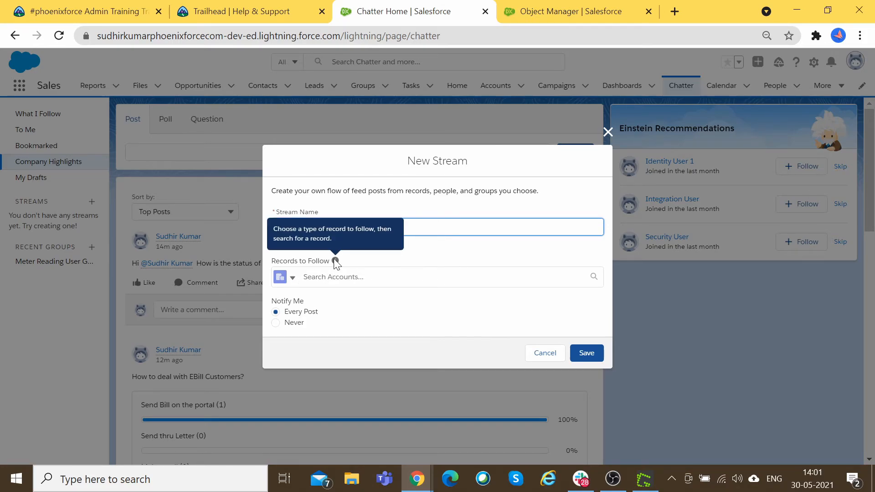
pyautogui.click(293, 279)
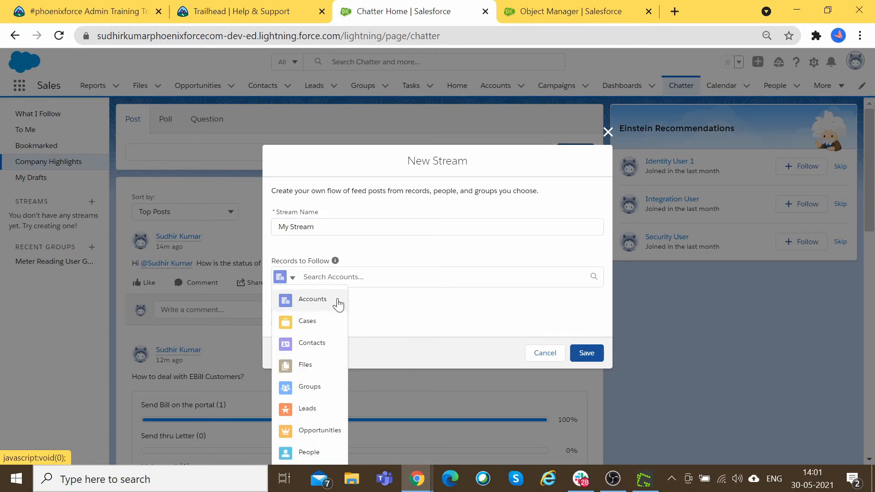
pyautogui.click(312, 322)
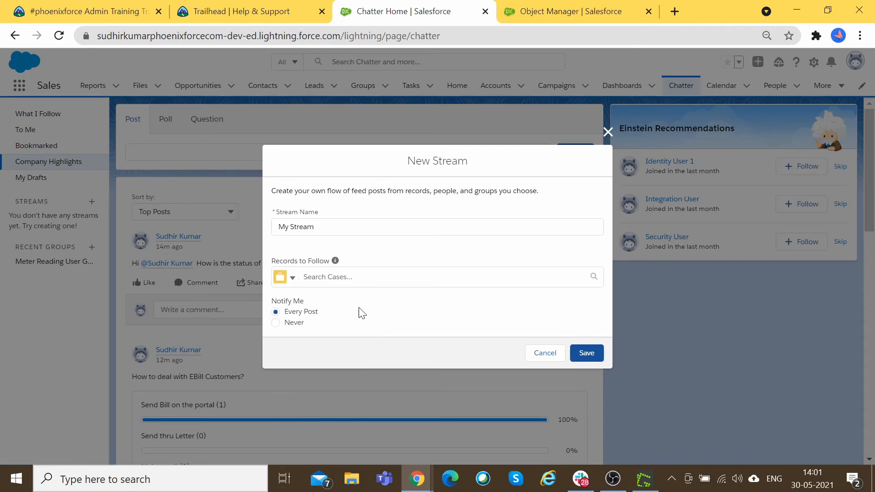
pyautogui.click(383, 277)
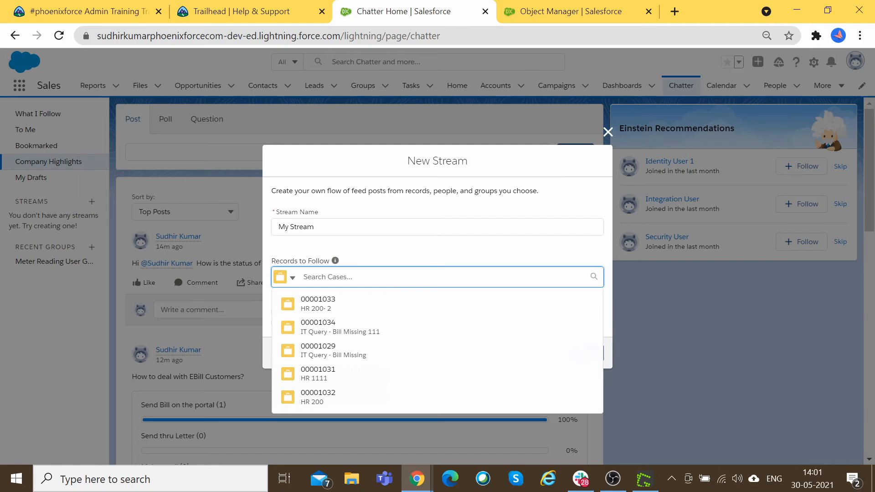
pyautogui.click(348, 309)
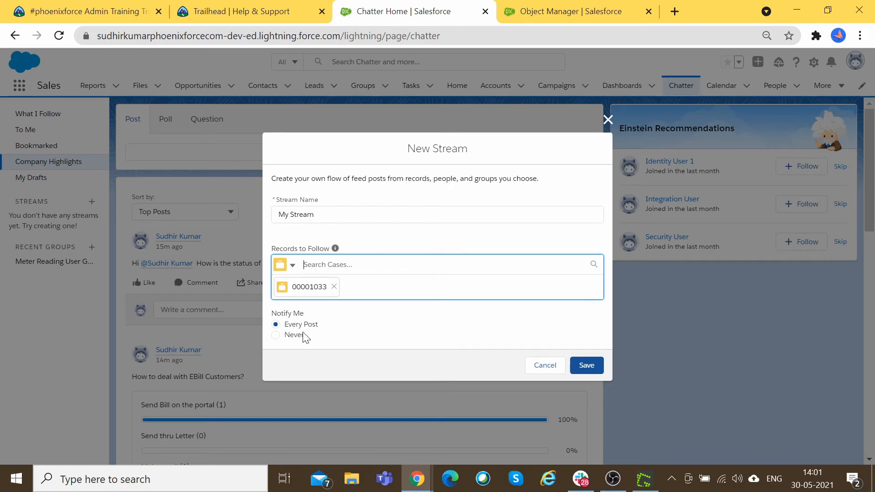
pyautogui.click(583, 362)
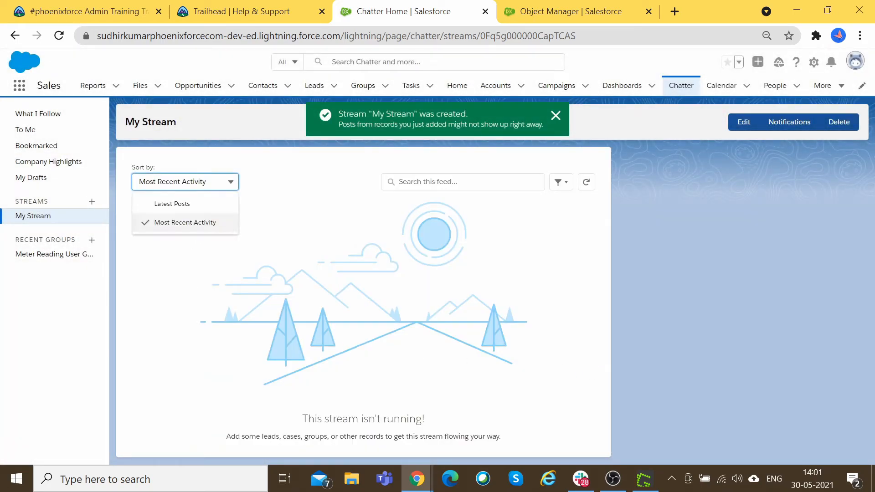
# Step: Reload My Stream and bring up its Edit Stream form showing case 00001033
pyautogui.click(39, 217)
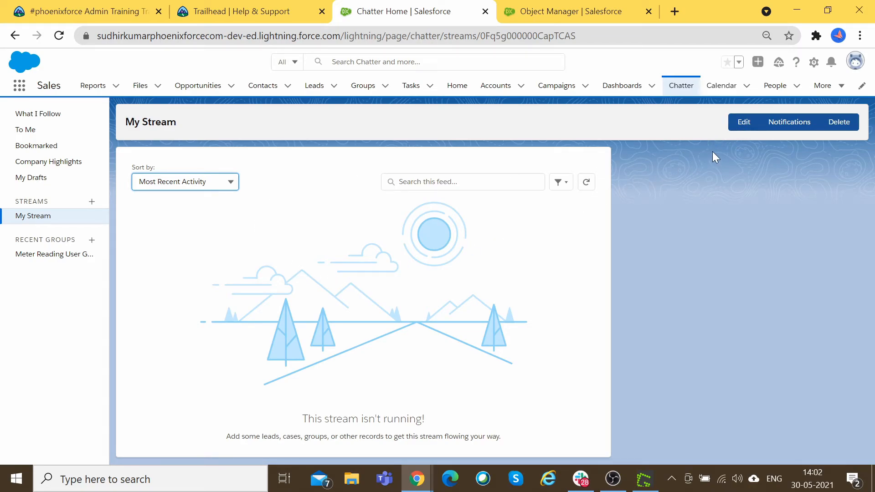
pyautogui.click(742, 121)
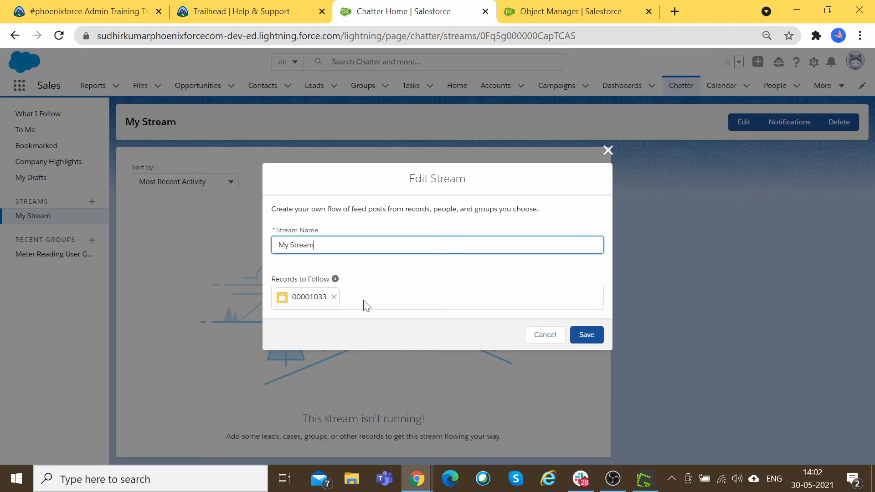
# Step: Cancel the stream edit and check, twice, that My Stream's notifications stay at Every Post
pyautogui.moveTo(335, 279)
pyautogui.click(534, 336)
pyautogui.click(798, 123)
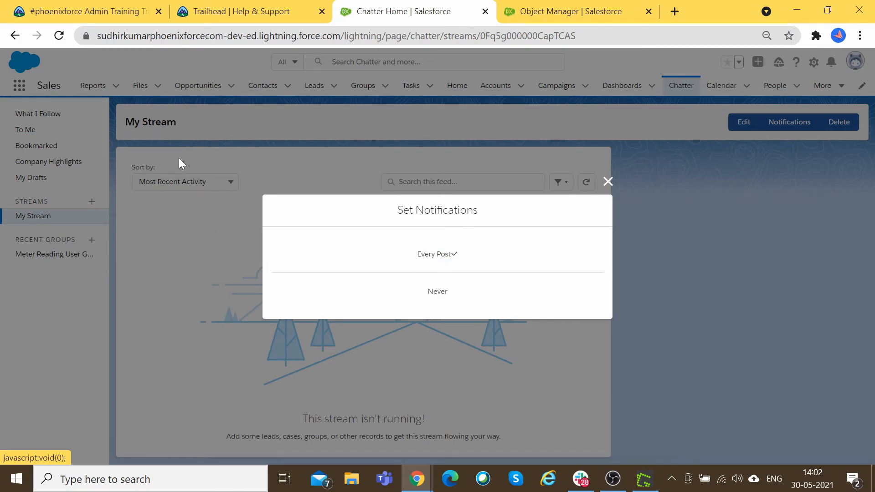
pyautogui.click(607, 182)
pyautogui.click(784, 122)
pyautogui.click(608, 181)
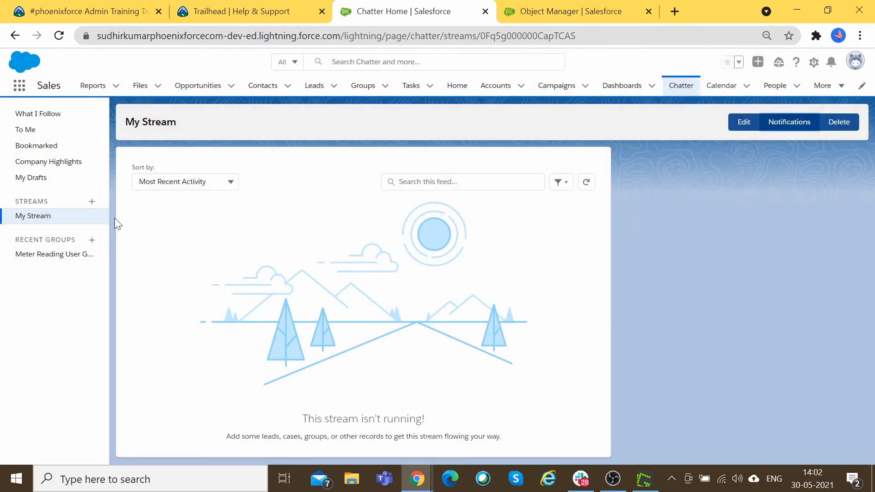
pyautogui.click(92, 202)
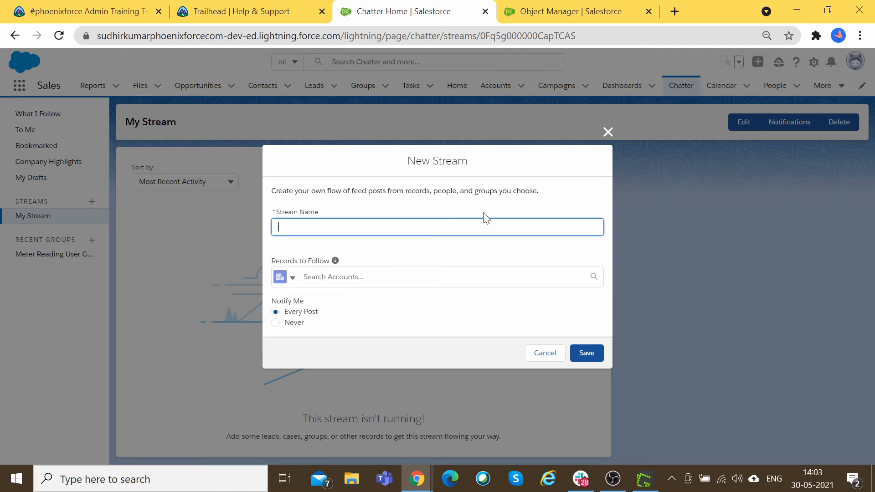
pyautogui.click(444, 190)
pyautogui.doubleClick(418, 190)
pyautogui.doubleClick(486, 190)
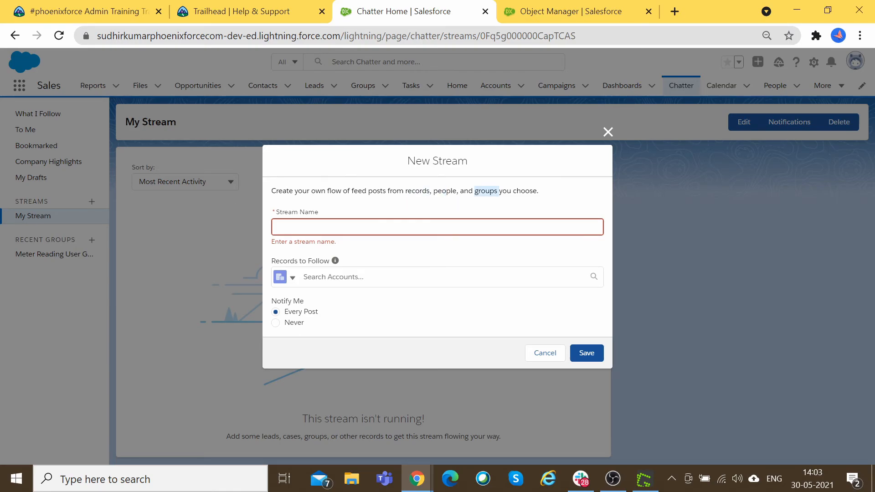
pyautogui.doubleClick(444, 190)
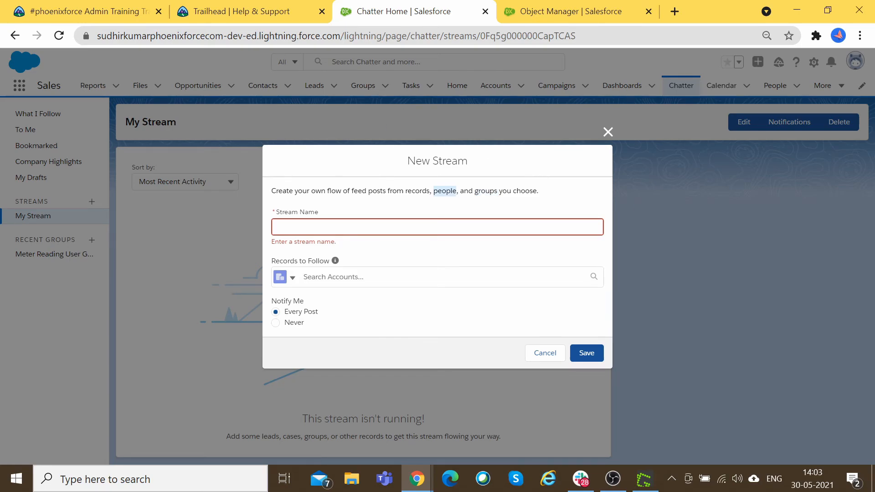
pyautogui.doubleClick(417, 191)
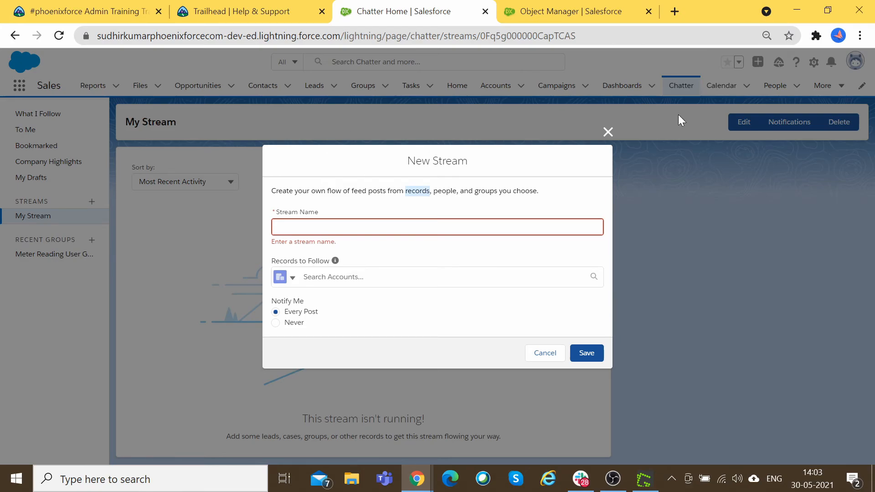
pyautogui.doubleClick(486, 190)
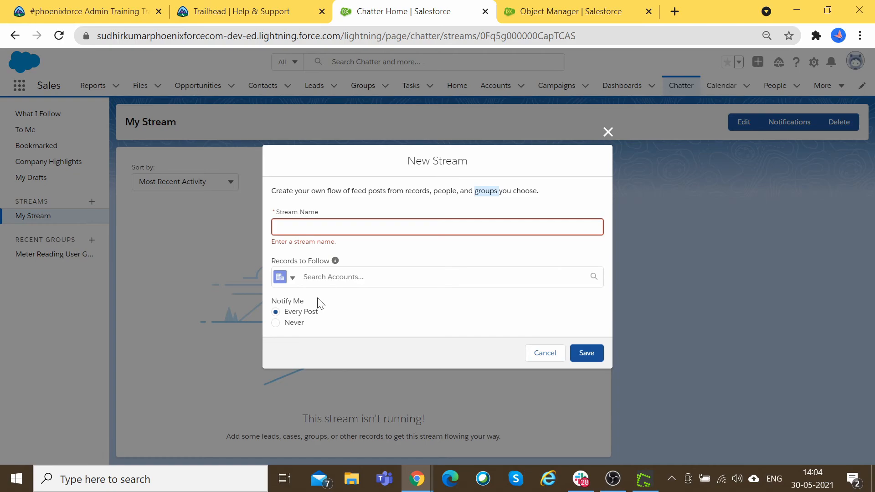
pyautogui.click(543, 356)
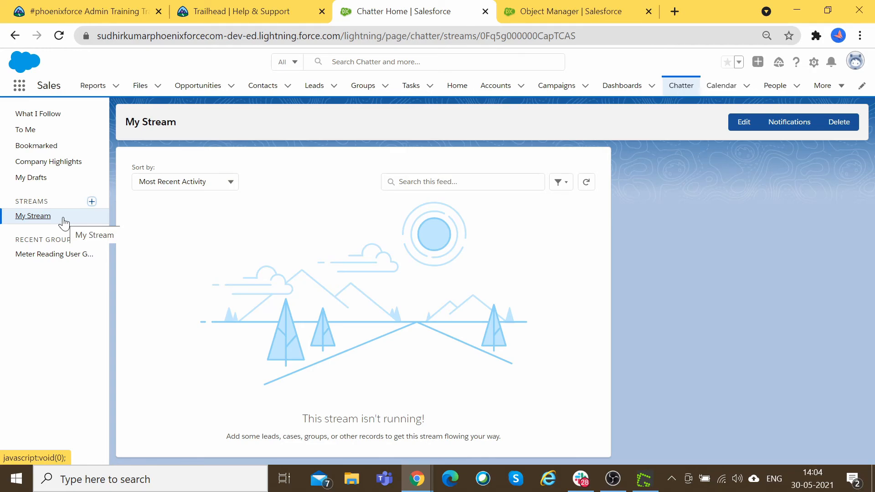
pyautogui.click(91, 201)
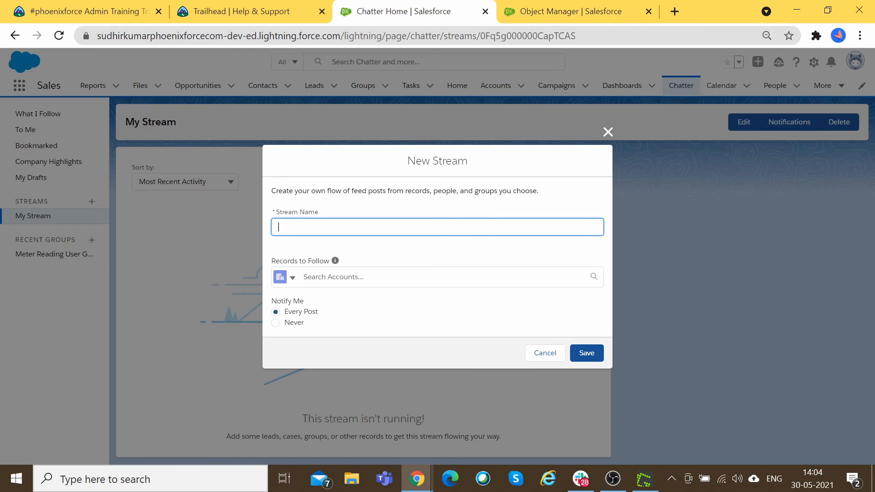
pyautogui.click(546, 354)
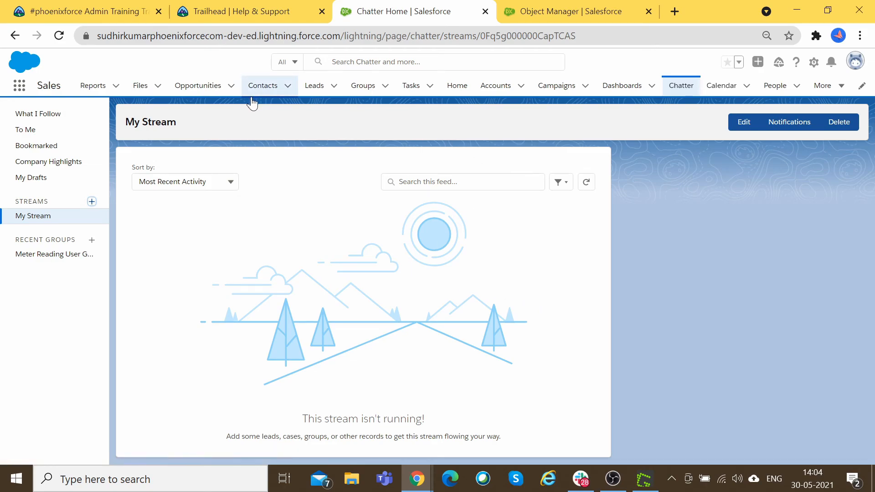
# Step: Highlight tasks, Chatter, feed, groups, following and security in the exam guide, then return to New Group
pyautogui.click(248, 11)
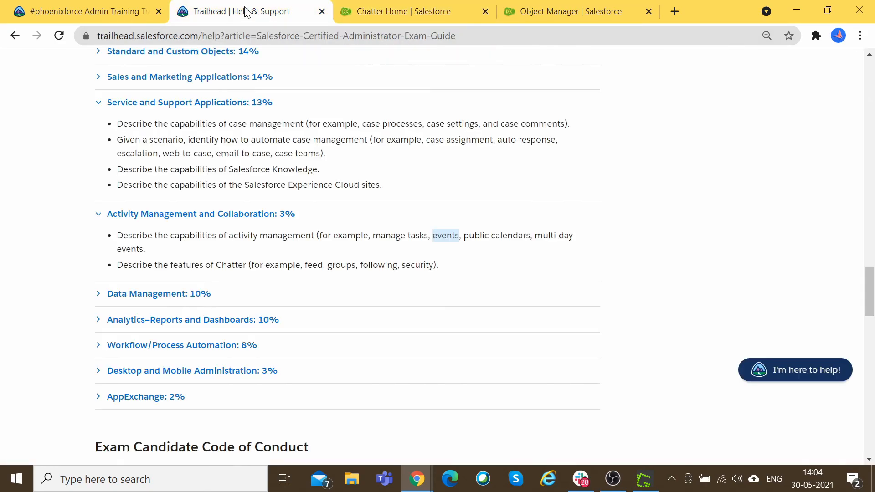
pyautogui.click(432, 247)
pyautogui.doubleClick(418, 235)
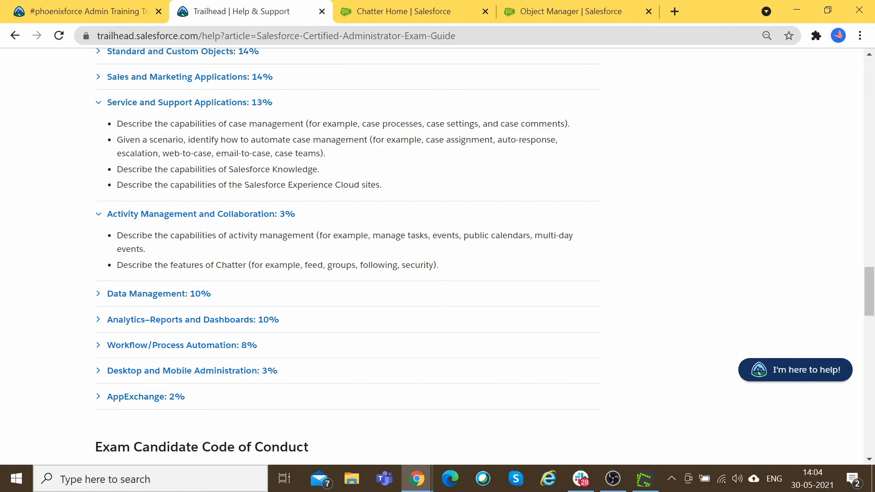
pyautogui.doubleClick(231, 265)
pyautogui.doubleClick(313, 265)
pyautogui.doubleClick(341, 265)
pyautogui.doubleClick(379, 265)
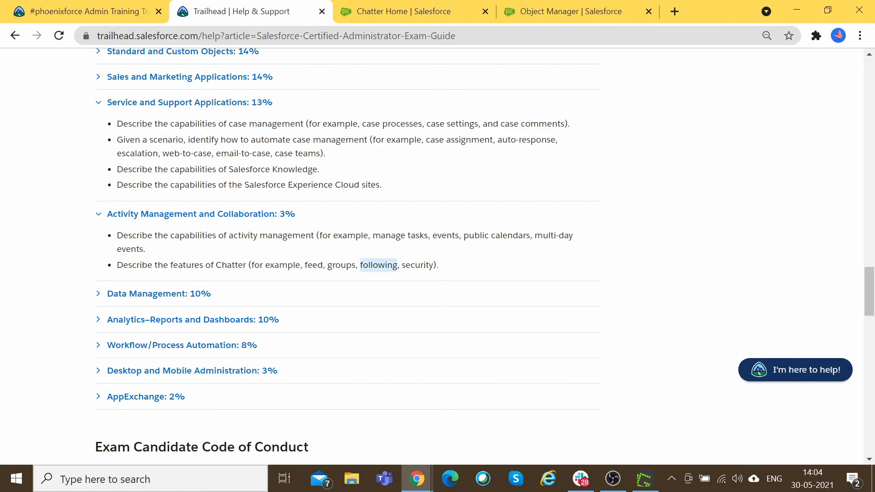
pyautogui.doubleClick(417, 265)
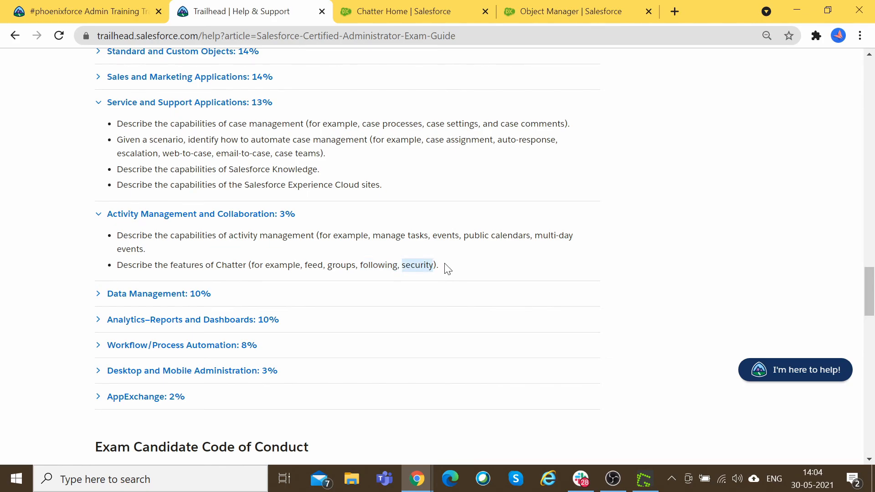
pyautogui.hotkey('alt', 'Tab')
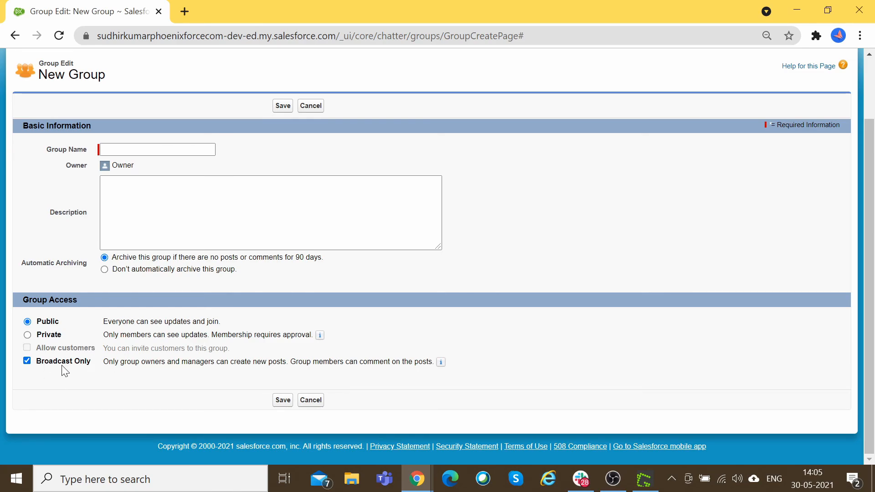
# Step: Highlight the Activity Management and Collaboration topics in the exam guide
pyautogui.hotkey('alt', 'Tab')
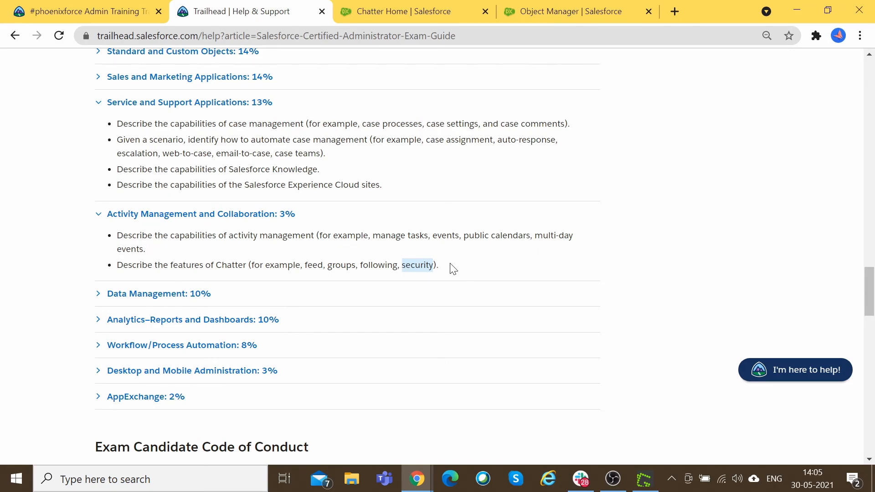
pyautogui.moveTo(440, 265); pyautogui.dragTo(113, 220)
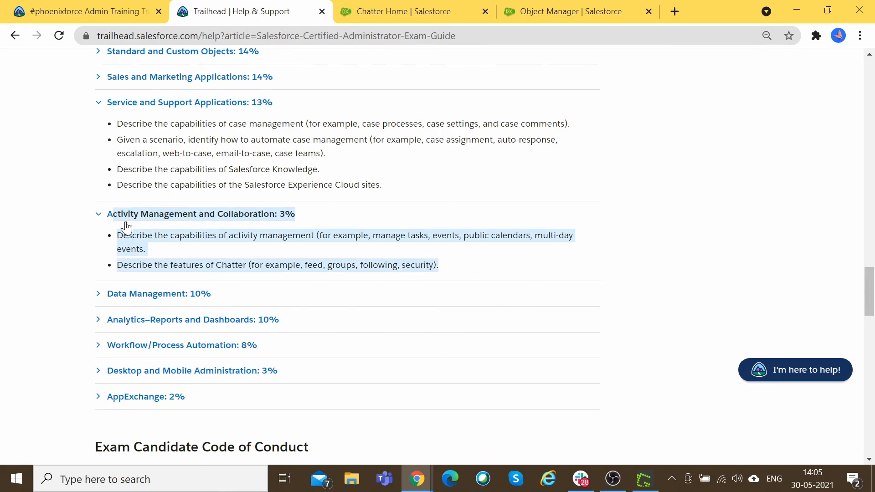
pyautogui.hotkey('alt', 'Tab')
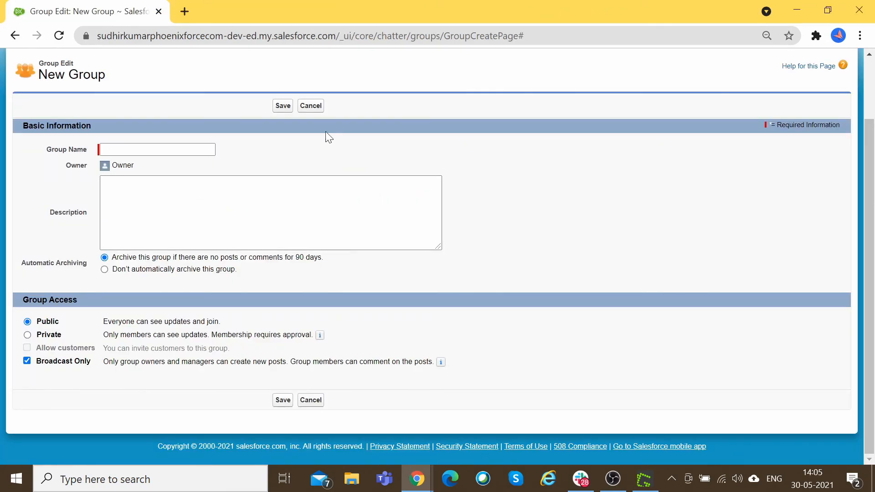
# Step: Discard the new group, view My Groups and Active Groups, then return to Chatter Home
pyautogui.click(310, 105)
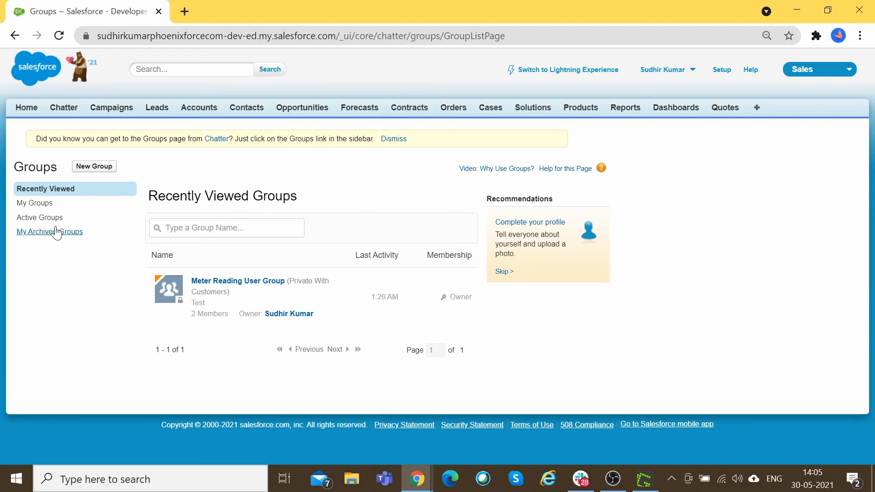
pyautogui.click(34, 203)
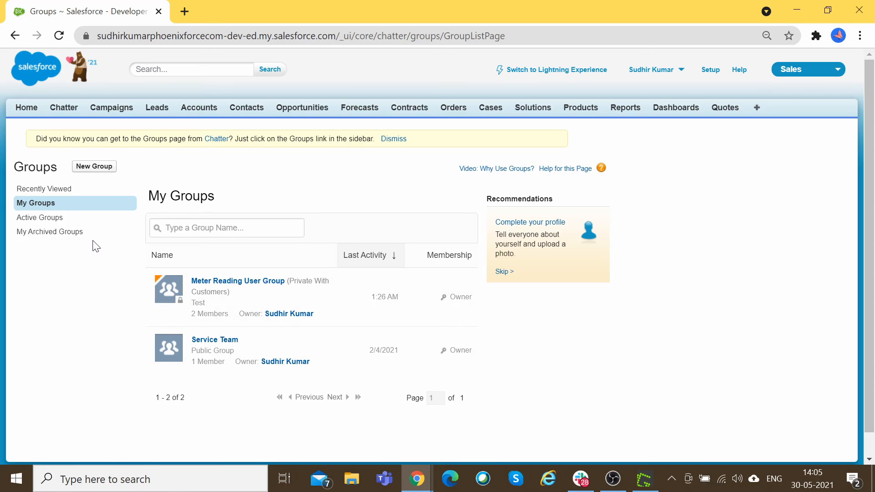
pyautogui.click(51, 220)
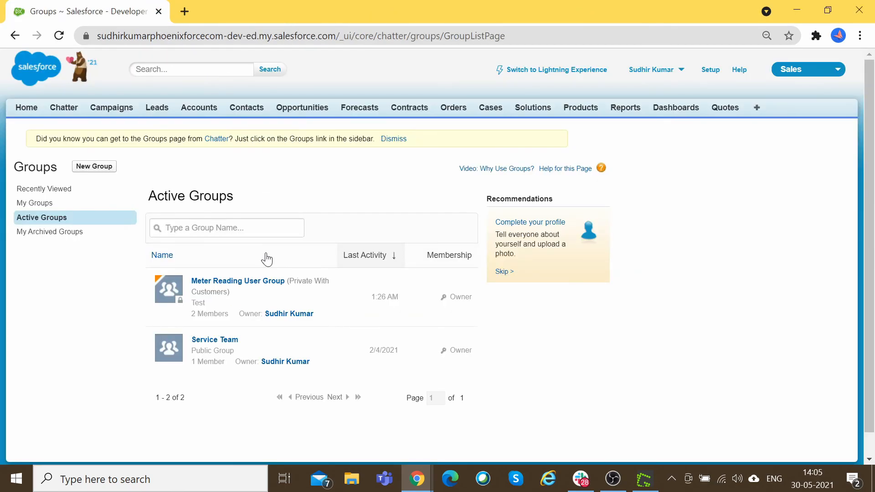
pyautogui.hotkey('alt', 'Tab')
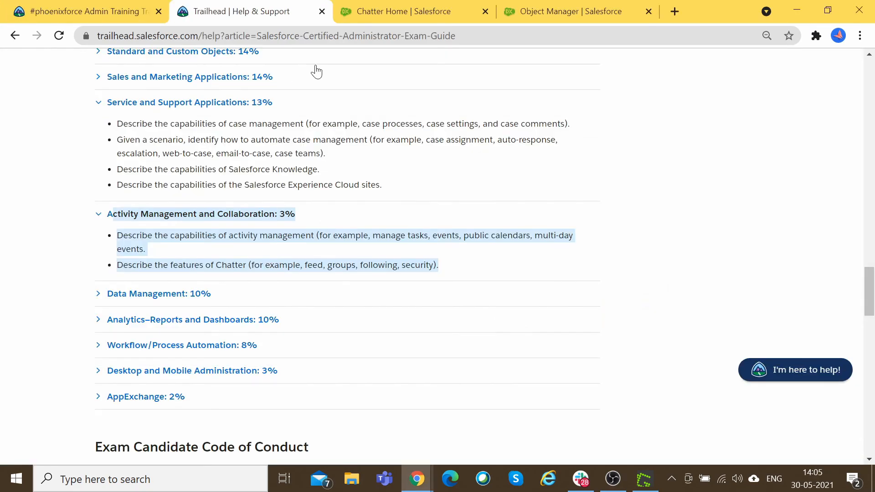
pyautogui.click(404, 10)
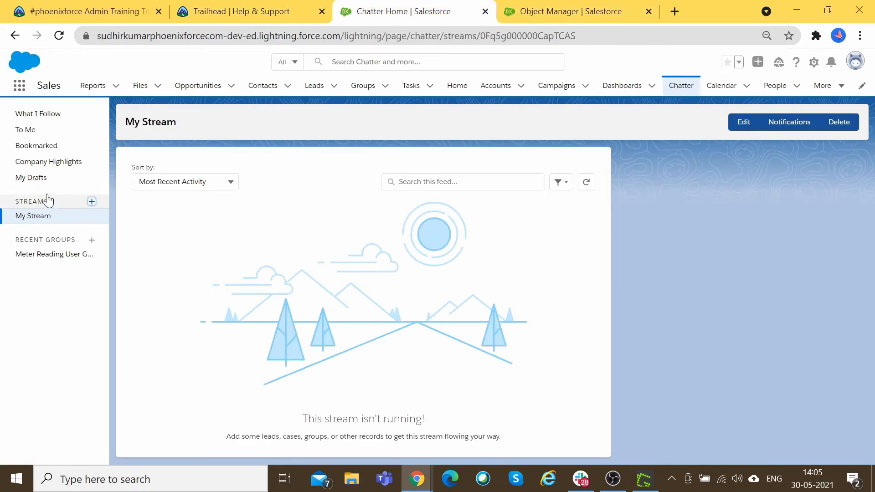
# Step: Open the Meter Reading User Group page and its extra actions, then switch to the exam guide
pyautogui.click(38, 256)
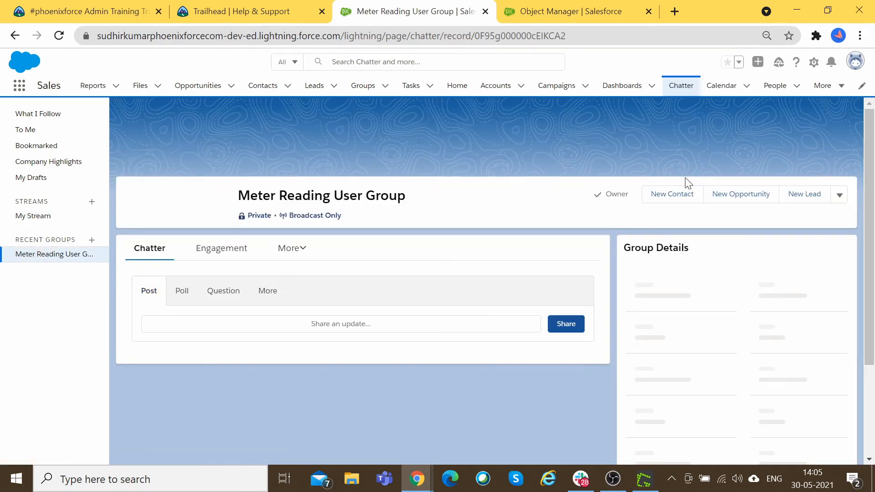
pyautogui.click(839, 214)
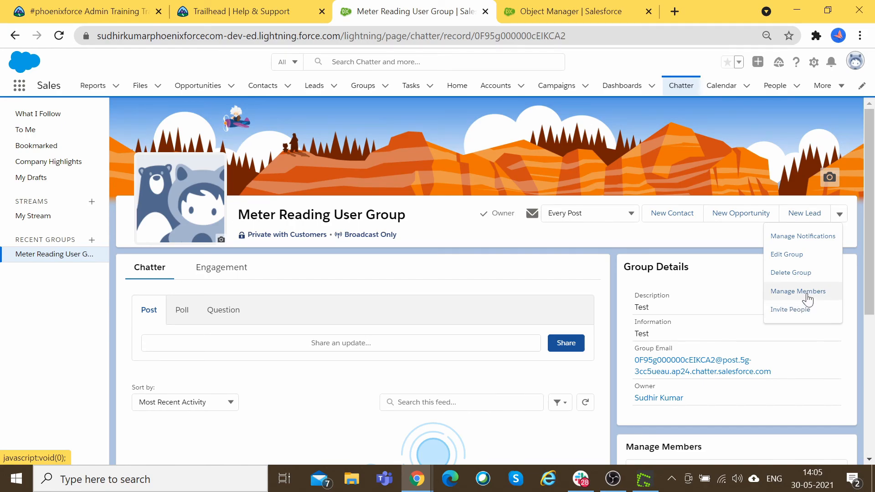
pyautogui.hotkey('alt', 'Tab')
pyautogui.hotkey('alt', 'Tab')
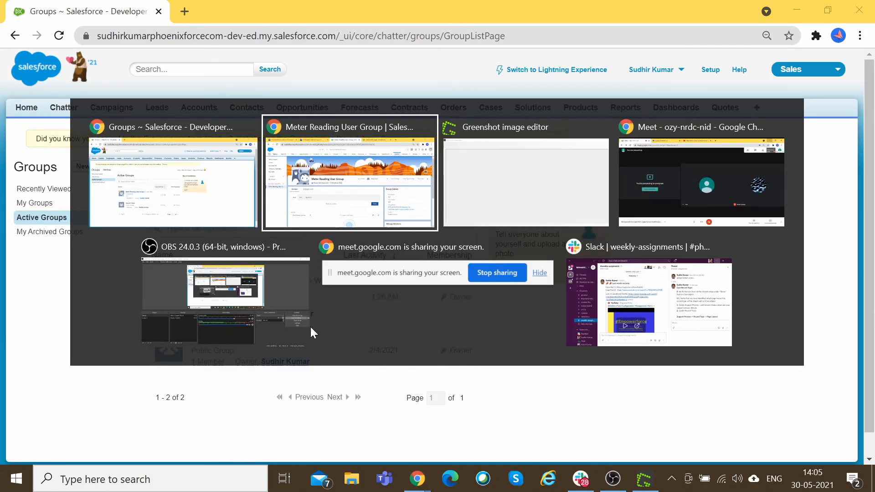
pyautogui.hotkey('alt', 'Tab')
pyautogui.hotkey('alt', 'shift', 'Tab')
pyautogui.hotkey('alt', 'shift', 'Tab')
pyautogui.hotkey('ctrl', 'shift', 'Tab')
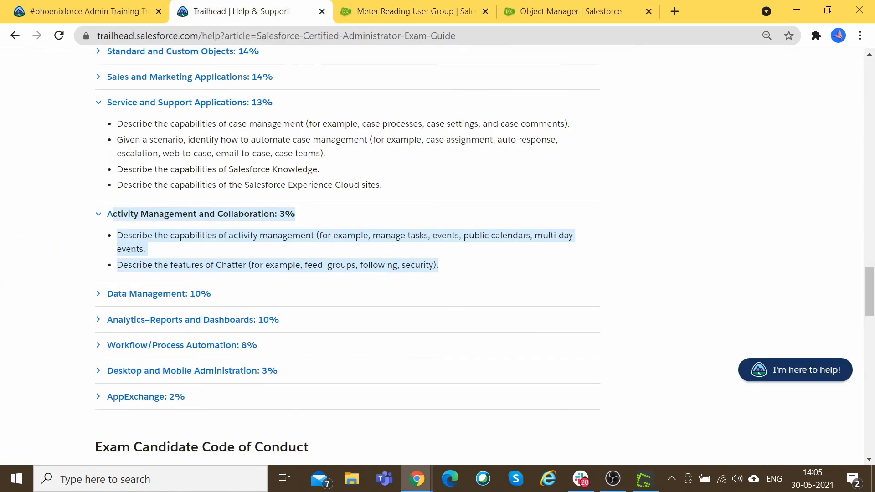
# Step: Re-expand Activity Management and Collaboration, highlight its bullets, and go to the Admin Training trailmix
pyautogui.click(151, 217)
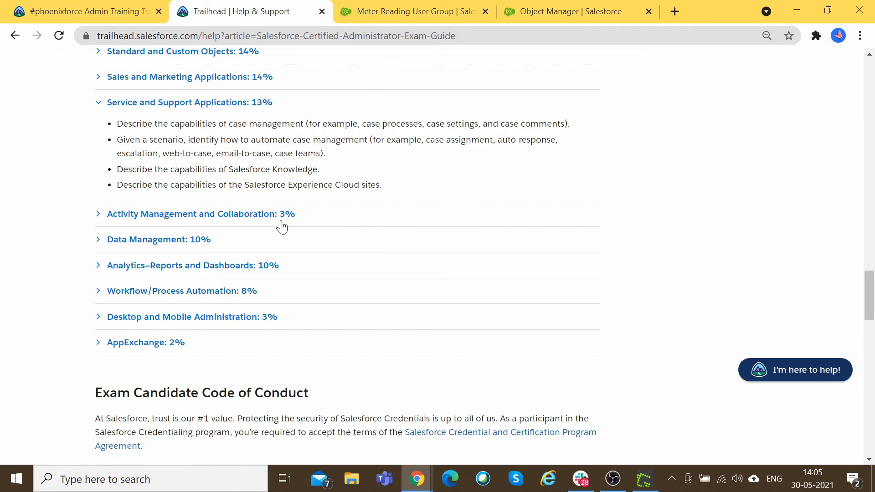
pyautogui.click(96, 219)
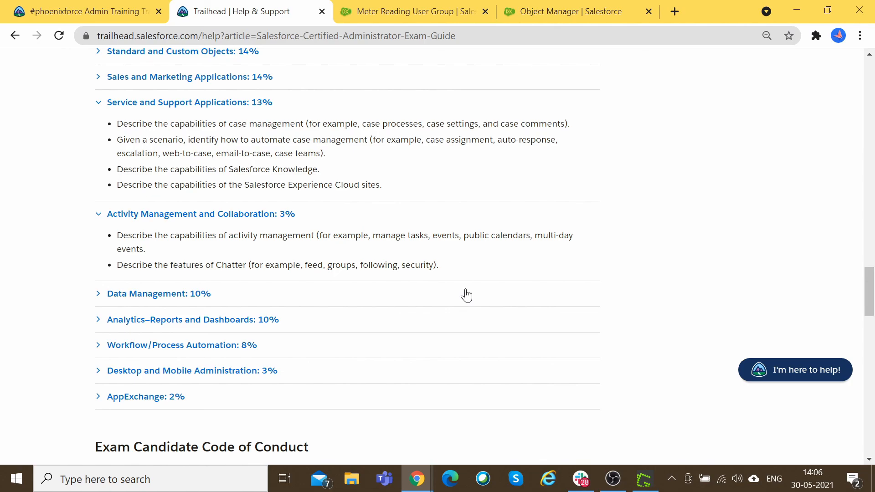
pyautogui.moveTo(461, 271); pyautogui.dragTo(108, 222)
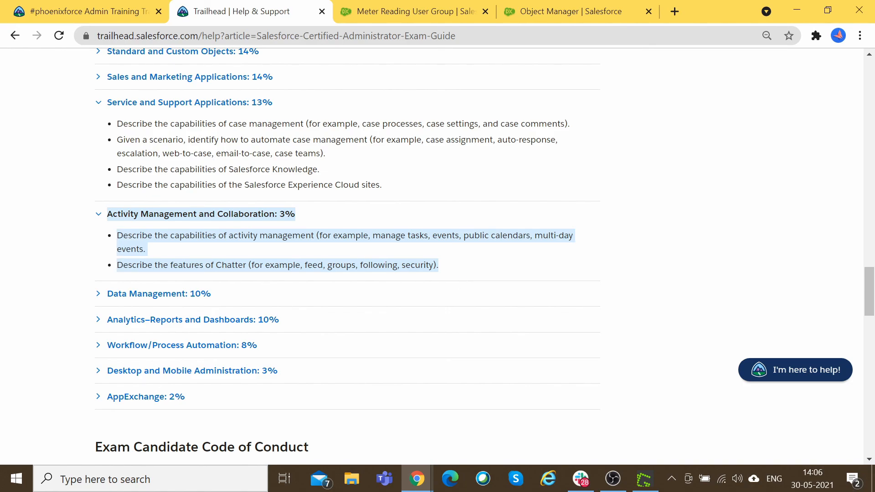
pyautogui.click(137, 12)
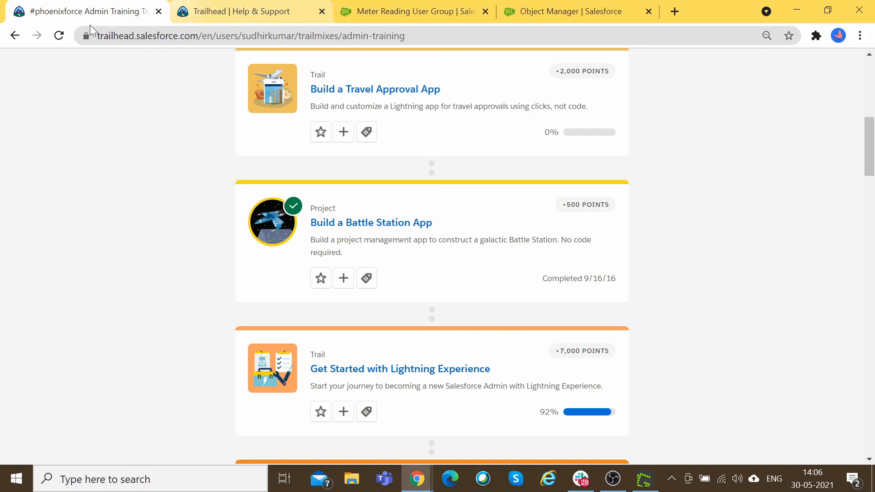
# Step: Open the Chatter Administration and applications and activities certification prep modules in new tabs
pyautogui.doubleClick(285, 35)
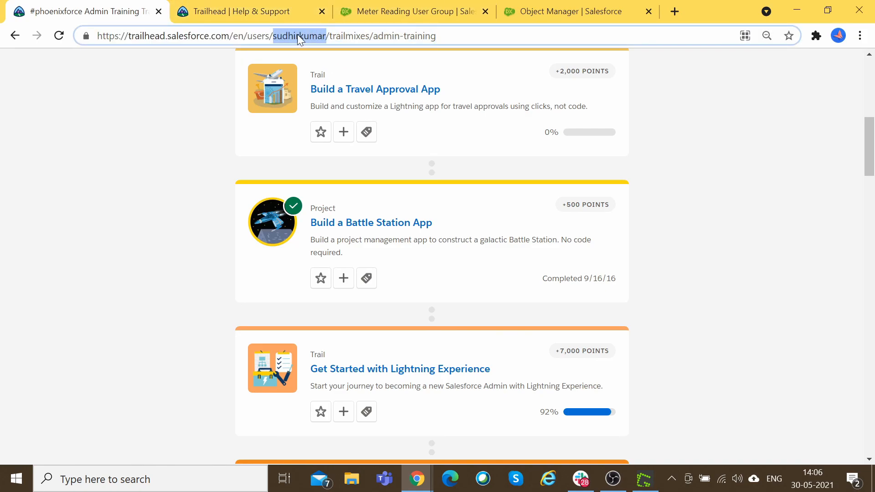
pyautogui.moveTo(869, 156); pyautogui.dragTo(869, 286)
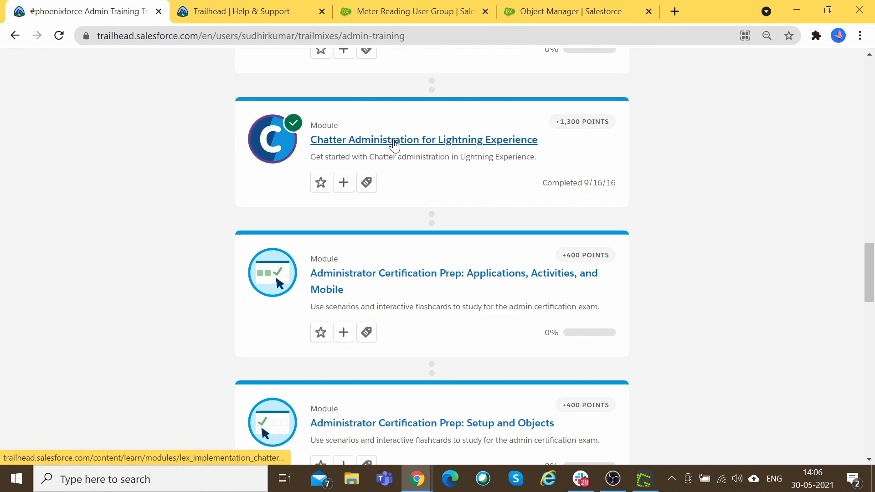
pyautogui.keyDown('ctrl'); pyautogui.click(394, 145); pyautogui.keyUp('ctrl')
pyautogui.scroll(-1, 616, 231)
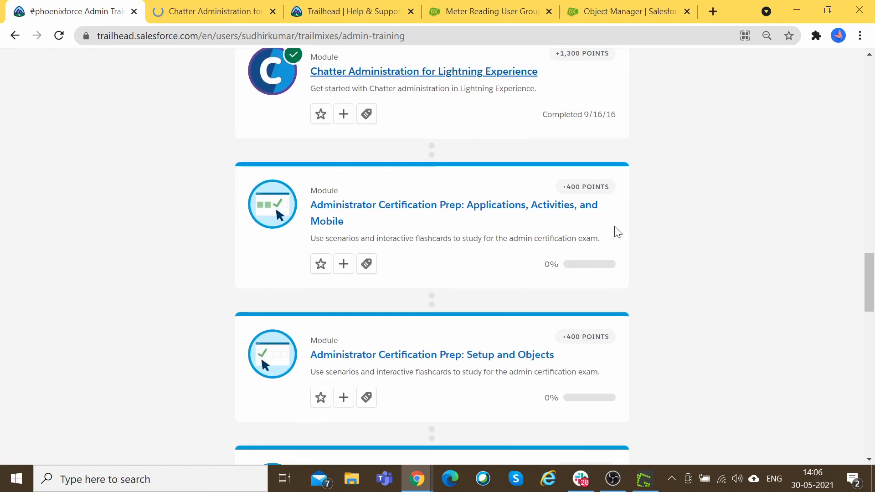
pyautogui.keyDown('ctrl'); pyautogui.click(463, 214); pyautogui.keyUp('ctrl')
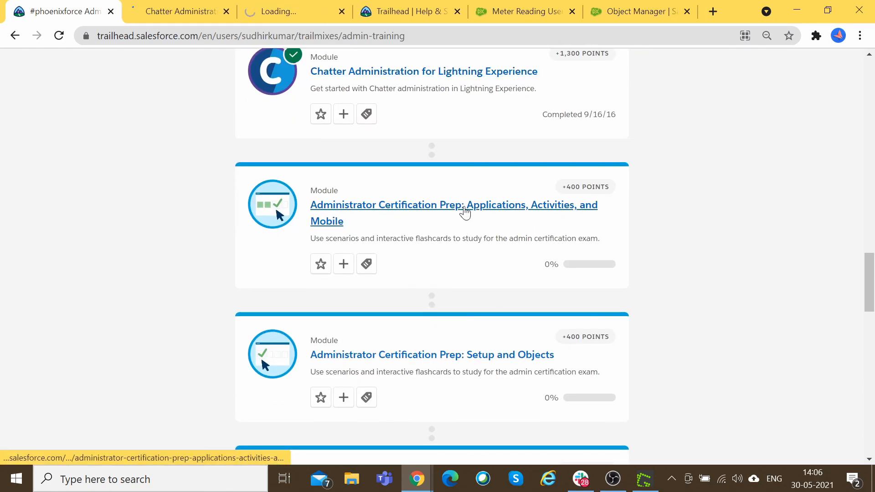
# Step: From the certification prep module, open the Study Up on Activity Management and Collaboration unit
pyautogui.click(291, 11)
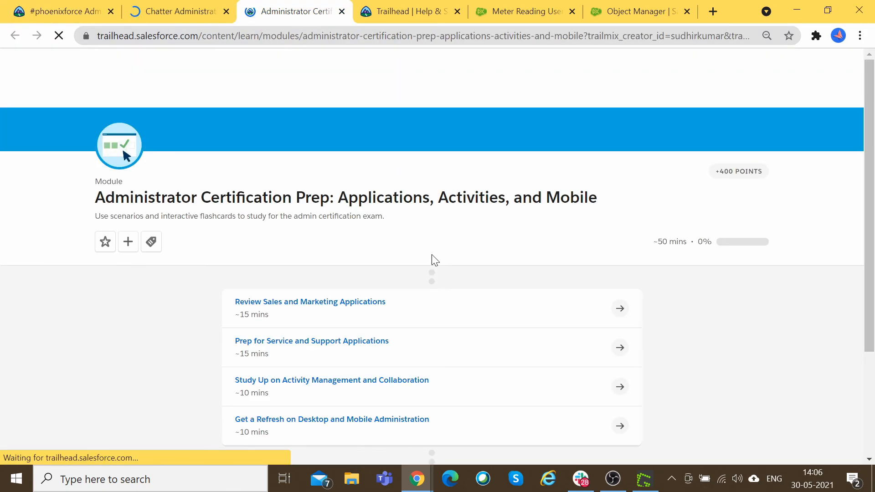
pyautogui.scroll(-1, 467, 277)
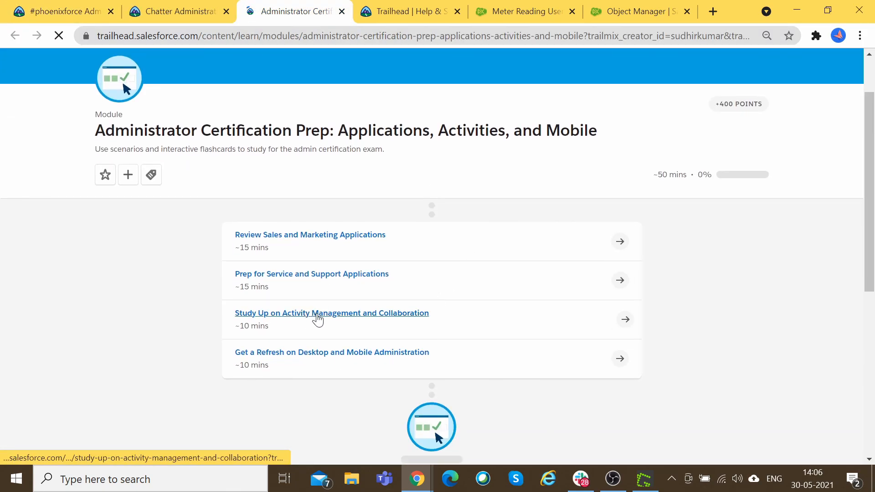
pyautogui.keyDown('ctrl'); pyautogui.click(318, 320); pyautogui.keyUp('ctrl')
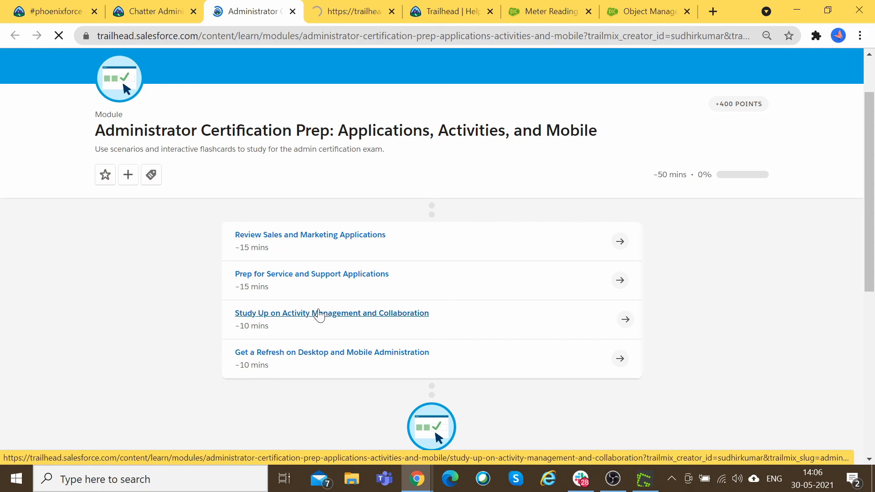
pyautogui.hotkey('ctrl', 'Tab')
# Step: Scroll through the Study Up unit and select its page address
pyautogui.scroll(-7, 592, 368)
pyautogui.scroll(-4, 470, 362)
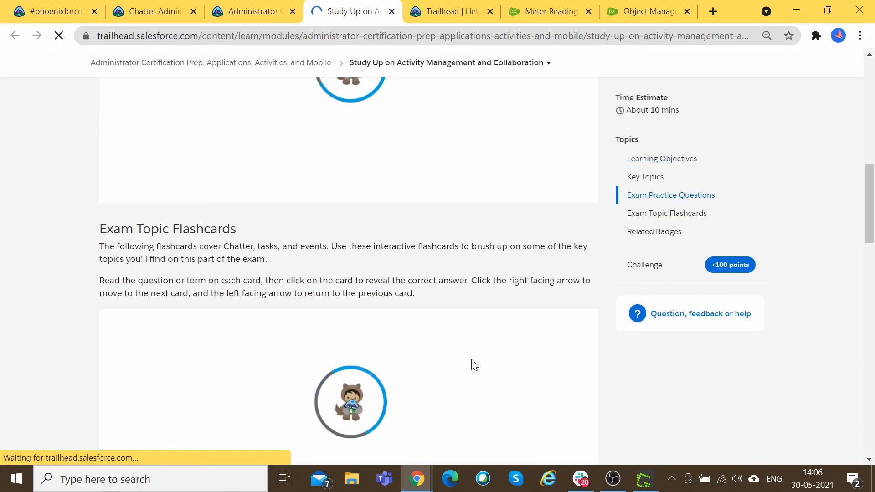
pyautogui.scroll(6, 252, 271)
pyautogui.scroll(-6, 279, 260)
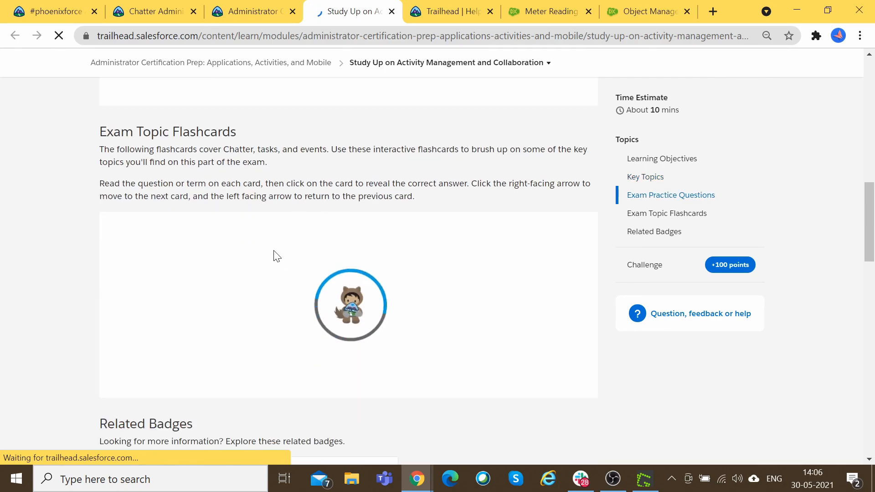
pyautogui.scroll(-8, 276, 256)
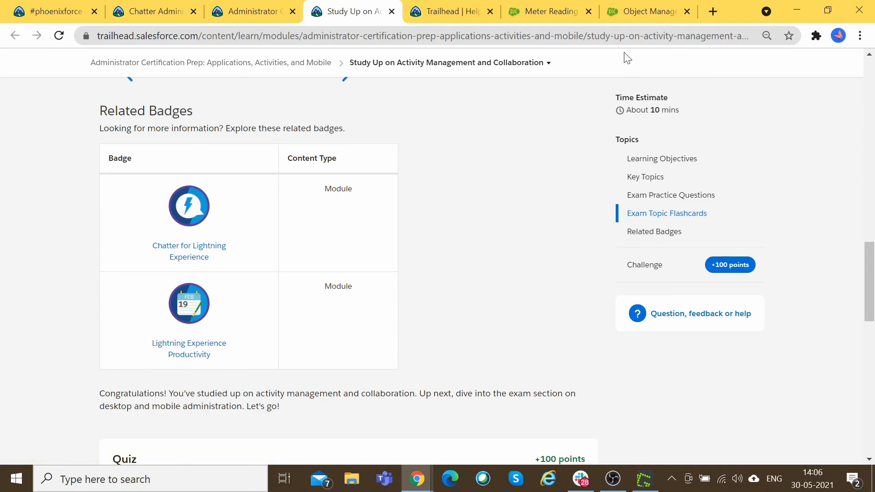
pyautogui.click(617, 37)
pyautogui.click(569, 194)
pyautogui.click(525, 37)
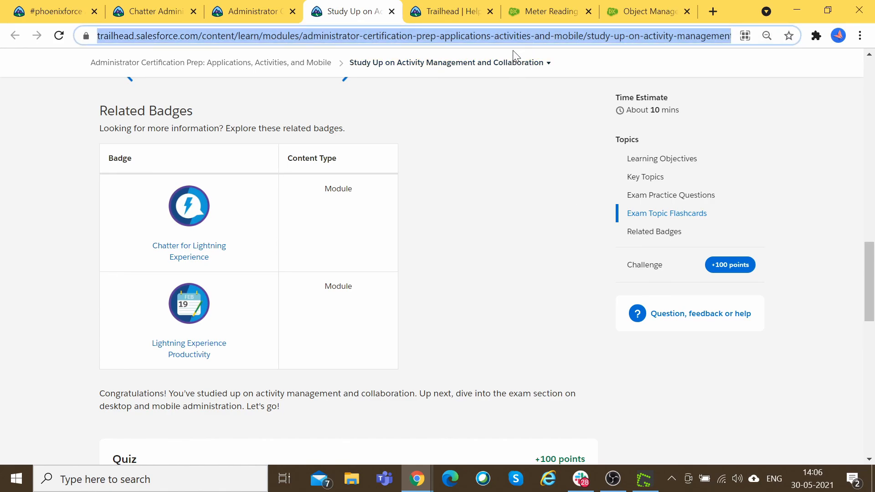